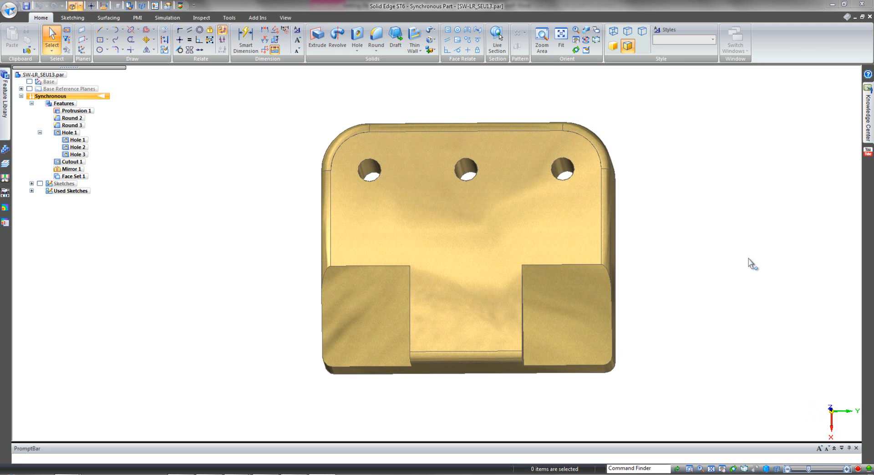
- Try moving the block's flat side face outward by about 25 mm with Live Rules active, and cancel the move
middle_drag(749, 259, 711, 317)
key(ctrl+i)
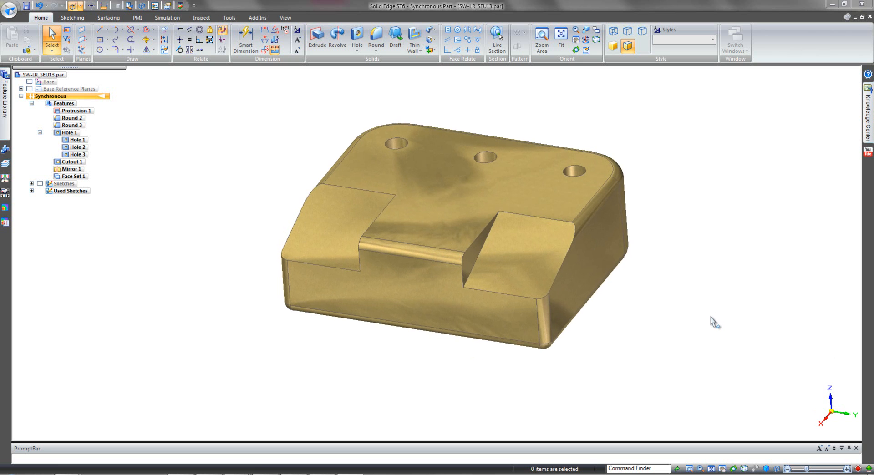
click(613, 247)
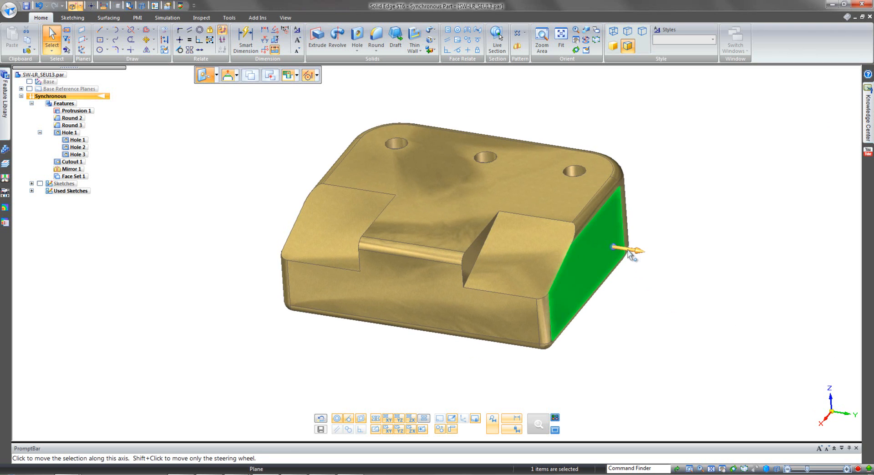
click(629, 252)
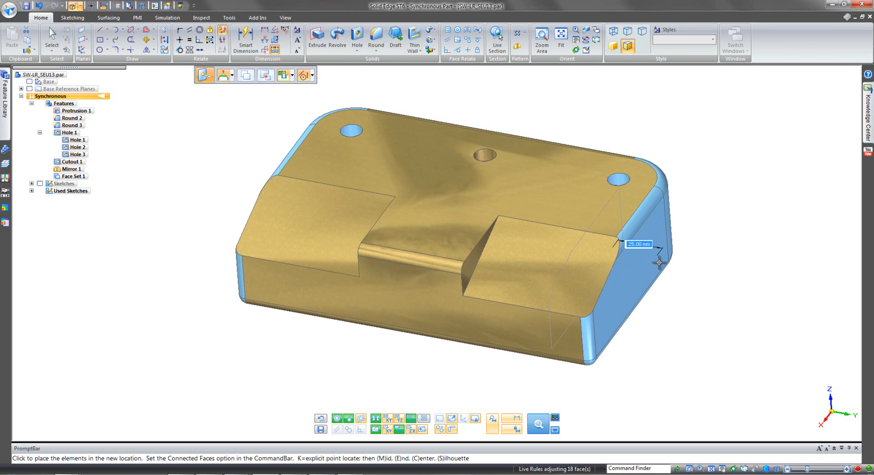
middle_drag(666, 264, 656, 268)
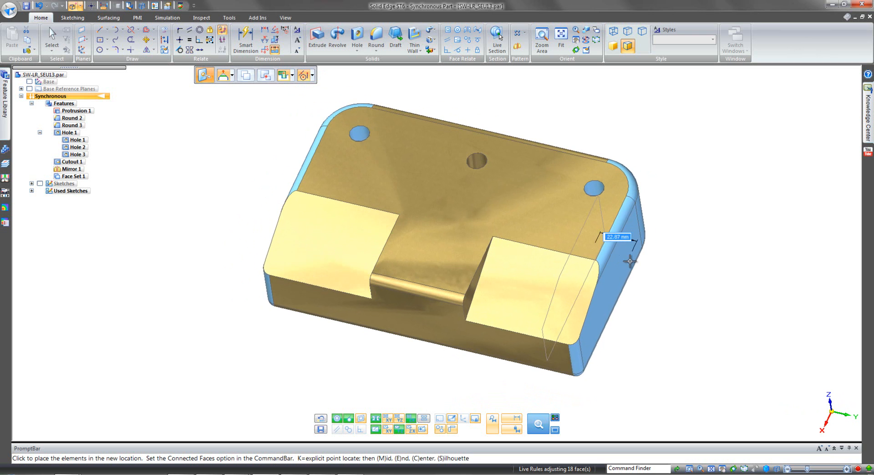
key(Escape)
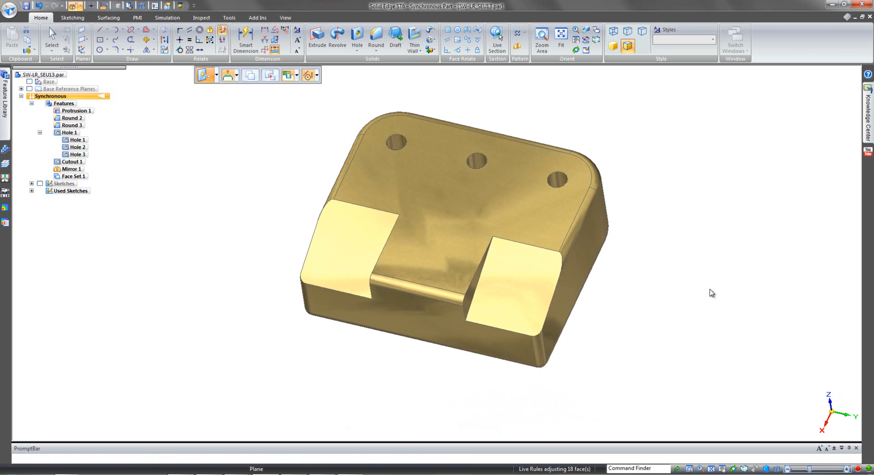
- Try moving the middle hole about 14 mm toward the rounded back edge with Live Rules active, and cancel the move
middle_drag(710, 291, 309, 270)
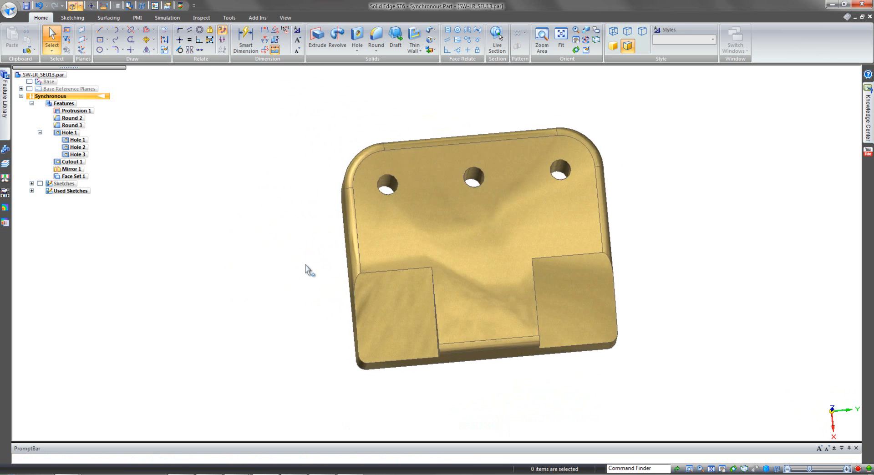
click(475, 175)
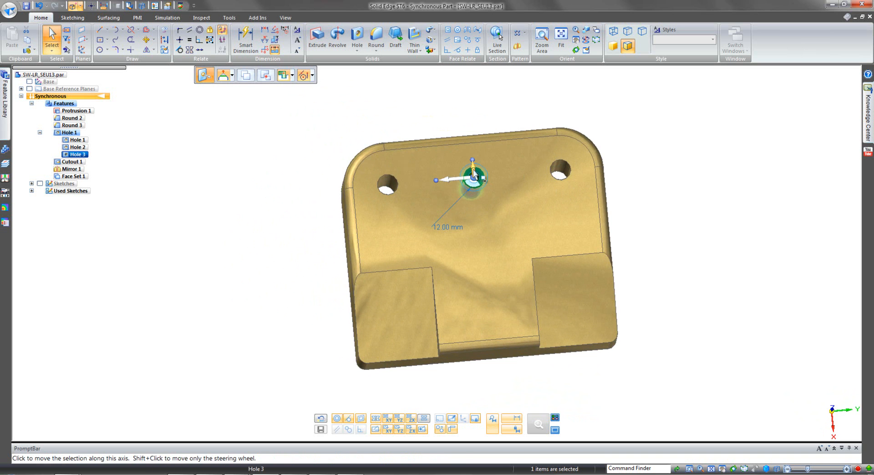
click(474, 175)
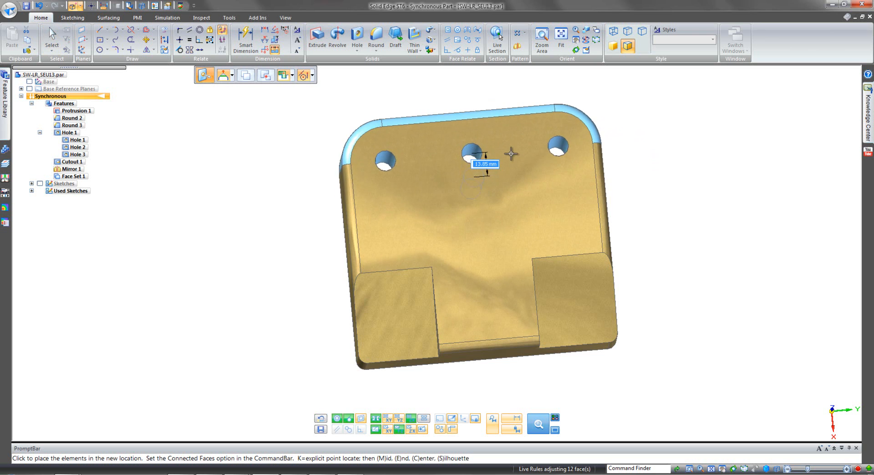
key(Escape)
- Select the flat side face and examine its Live Rules settings and geometry from several angles
middle_drag(707, 286, 598, 274)
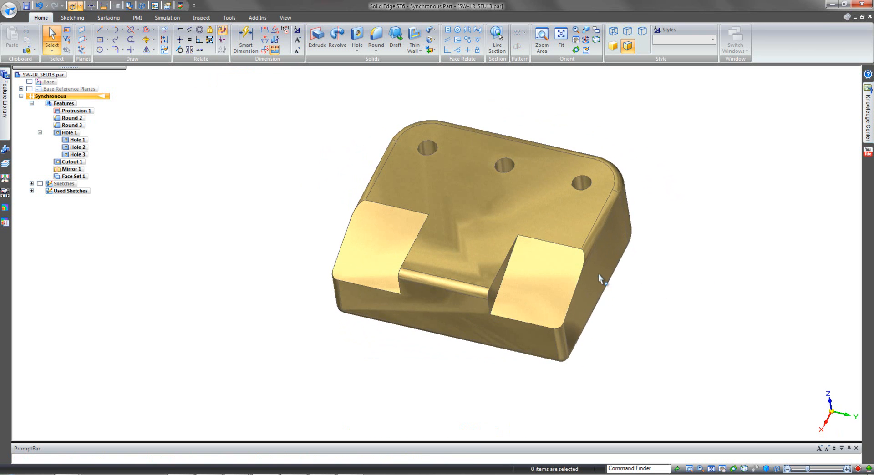
click(601, 264)
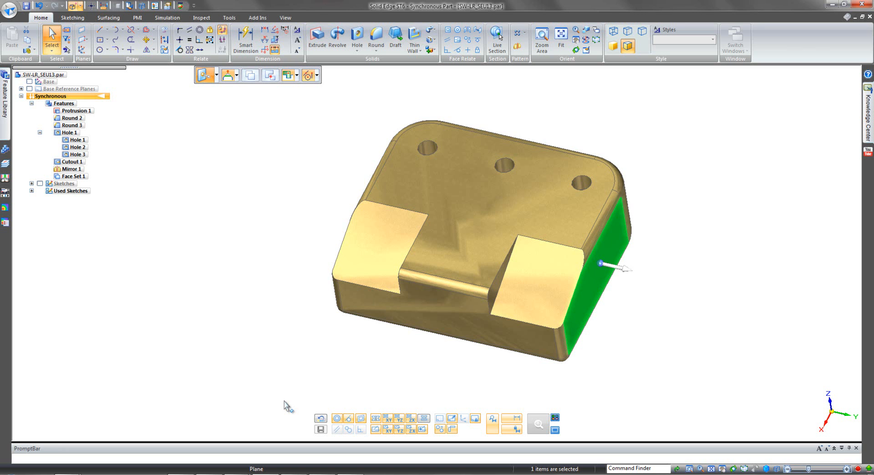
middle_drag(284, 401, 290, 396)
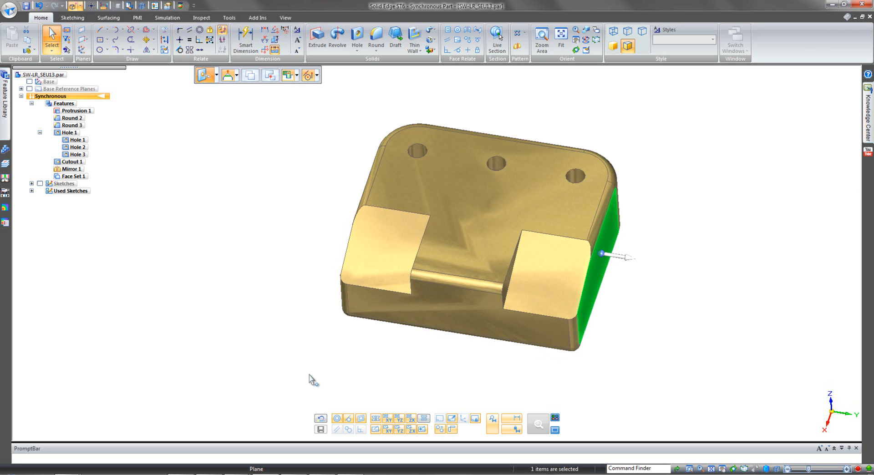
middle_drag(310, 380, 601, 364)
middle_drag(583, 238, 396, 168)
middle_drag(765, 333, 741, 335)
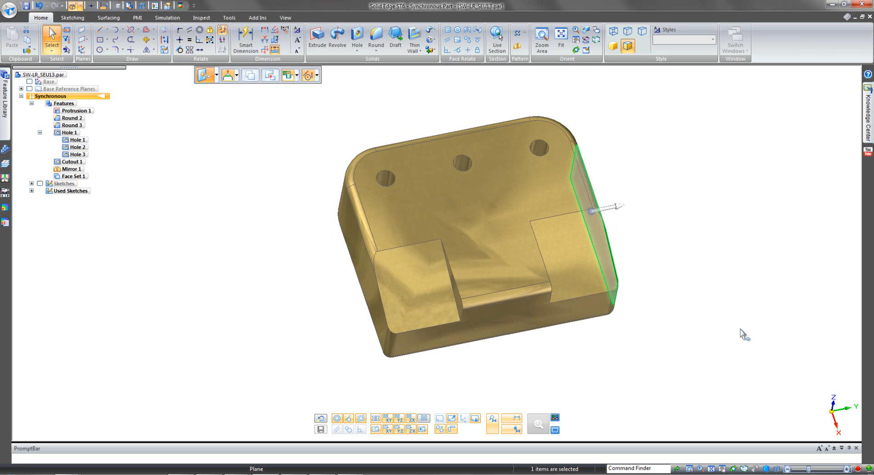
middle_drag(743, 335, 475, 384)
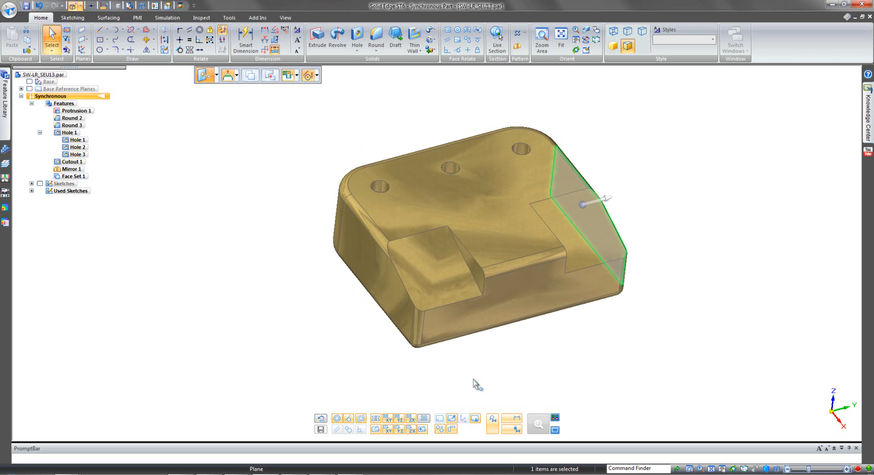
click(630, 358)
middle_drag(663, 355, 663, 355)
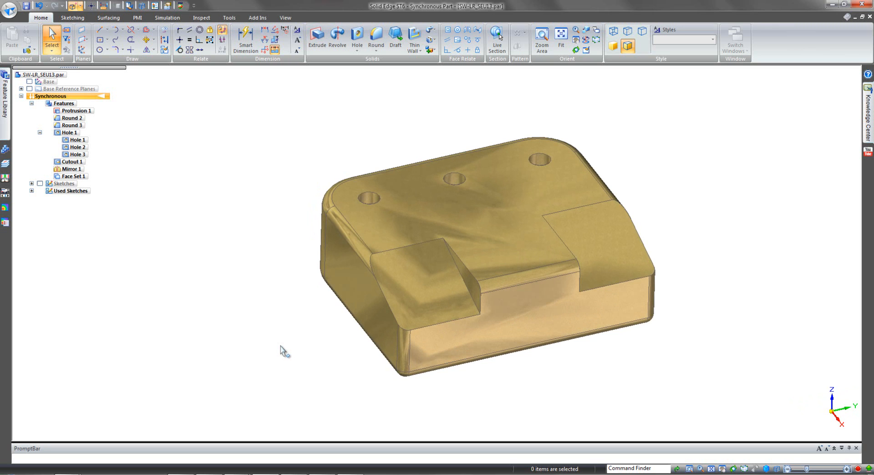
- Suspend all Live Rules with the opposite side face selected, and clear the selection
middle_drag(281, 346, 315, 339)
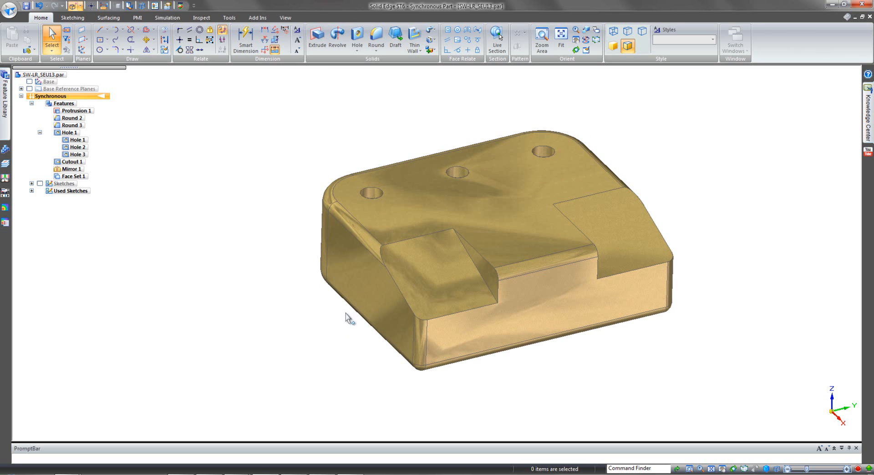
click(364, 297)
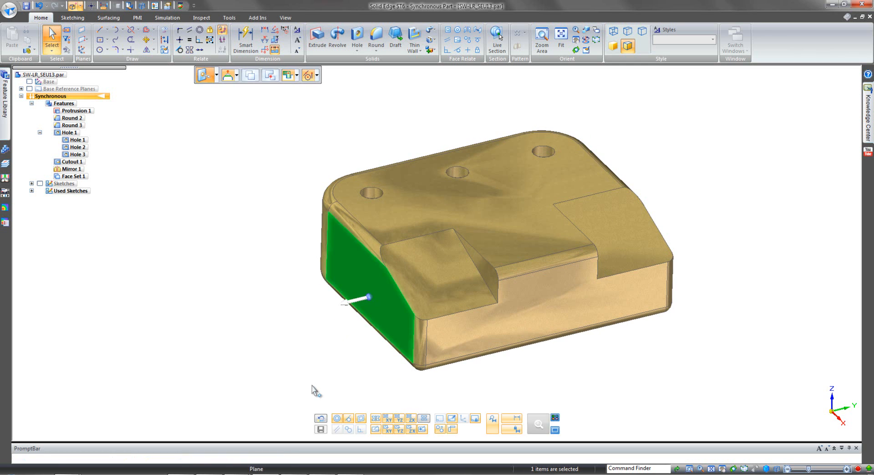
click(494, 426)
key(Escape)
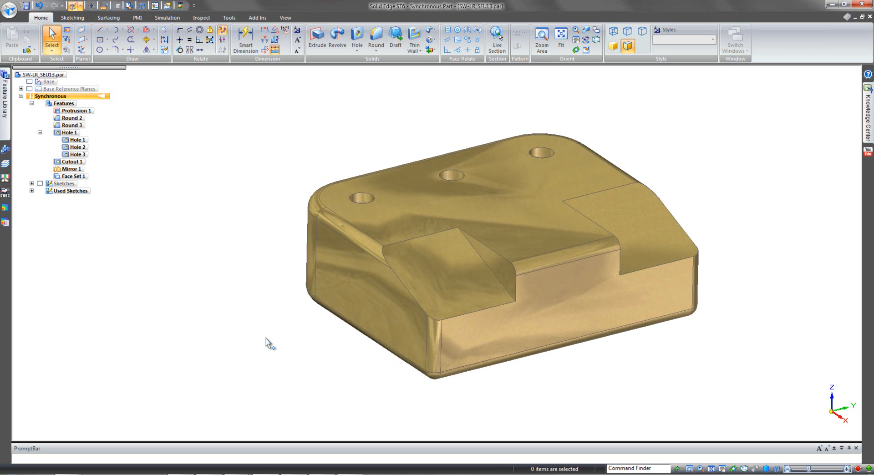
- Try moving the side face outward by about 4 mm with Live Rules suspended and the steering wheel placed off the part
click(336, 269)
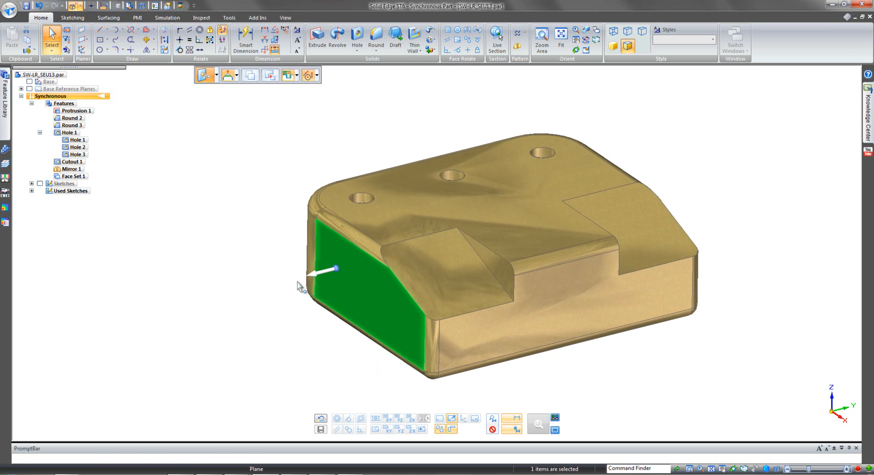
click(336, 269)
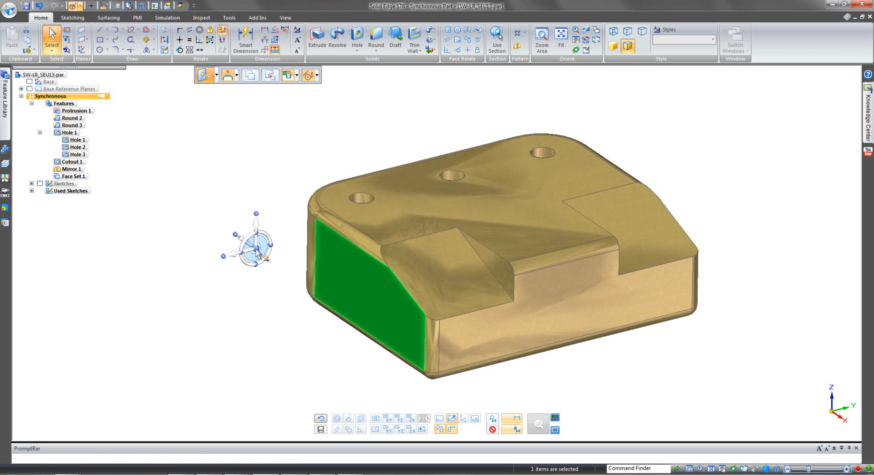
click(261, 242)
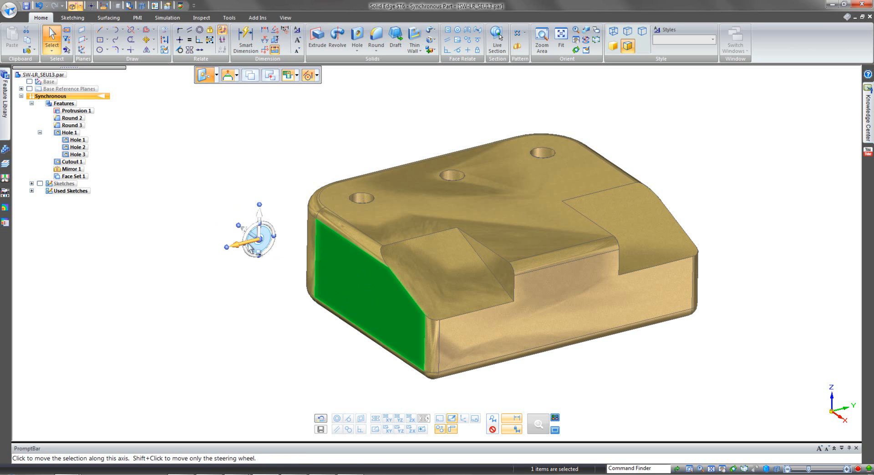
click(258, 253)
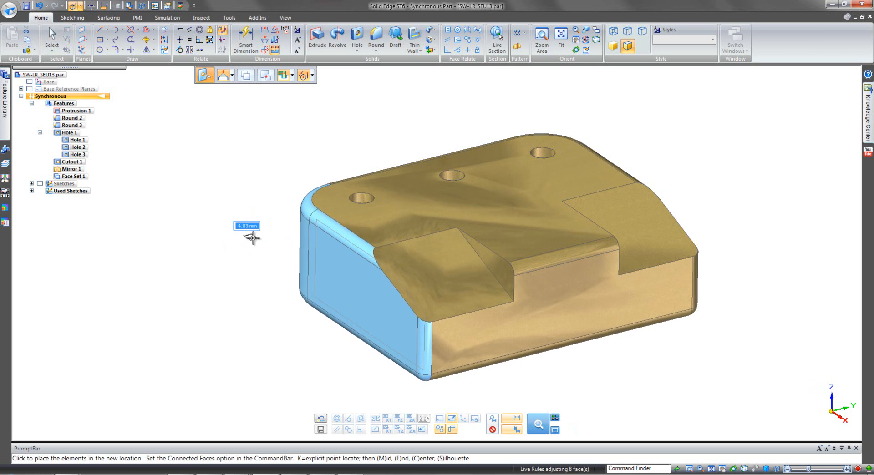
click(256, 237)
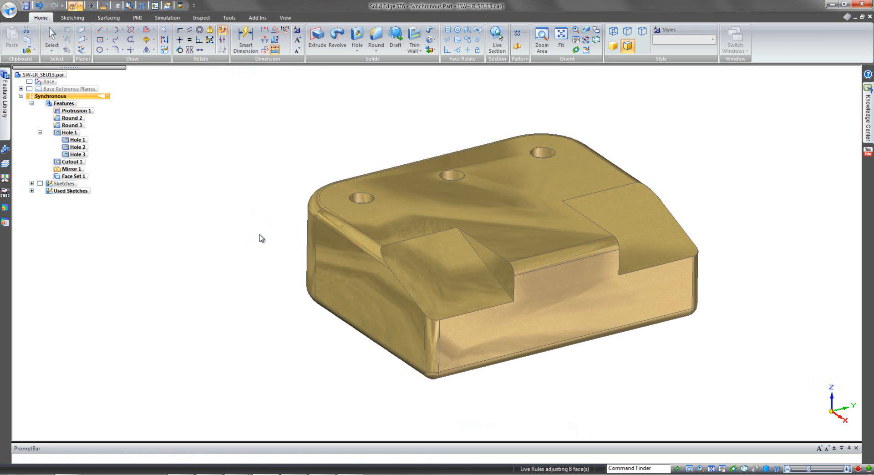
click(286, 339)
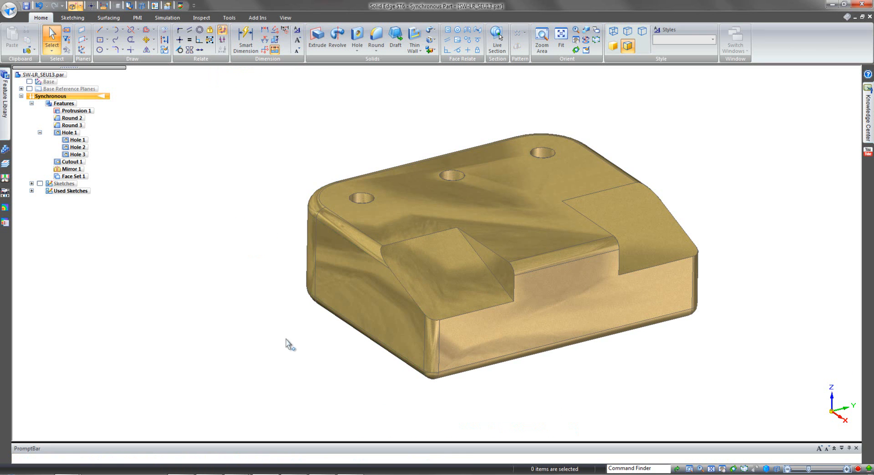
- Add a vertical smart dimension to the short front corner edge beside the sloped pad, placed outside the block
middle_drag(286, 339, 281, 336)
right_drag(281, 341, 263, 342)
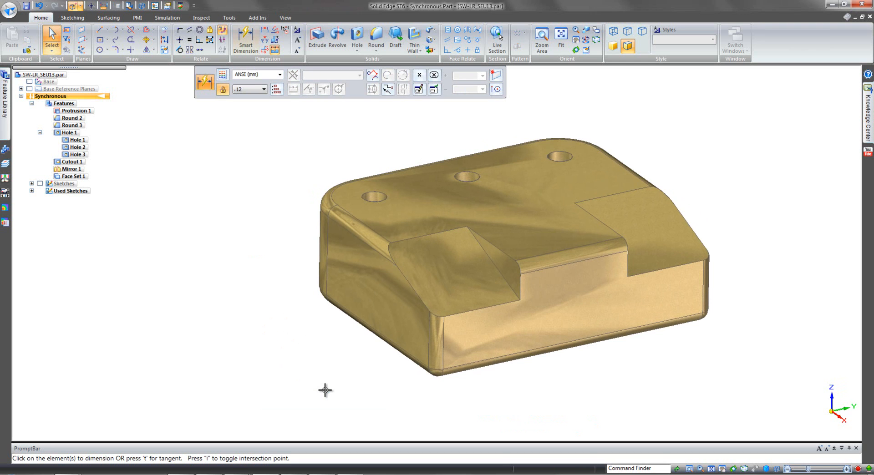
click(433, 331)
click(371, 348)
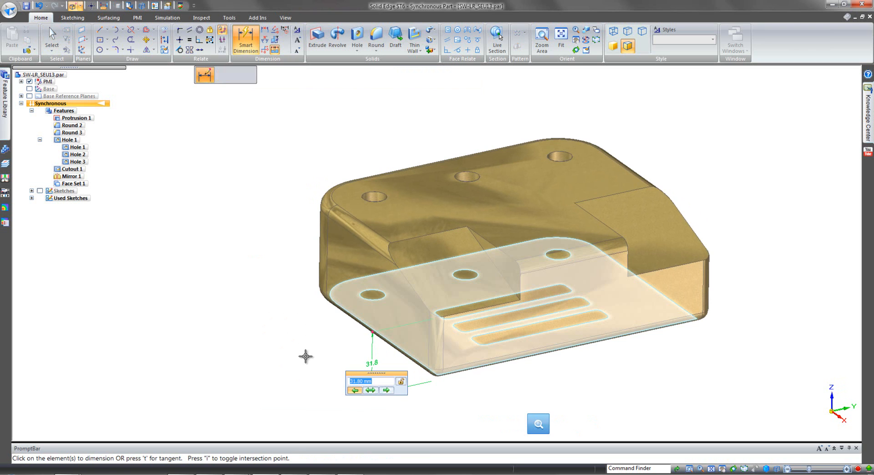
- Try setting the corner edge's height dimension to 25 mm, driving only the adjacent sloped pad face, and undo the change
click(387, 391)
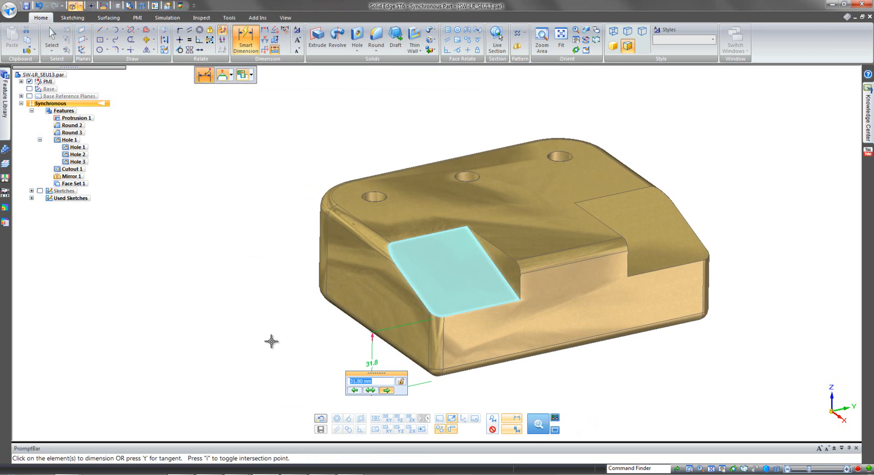
scroll(271, 342, up, 4)
scroll(290, 363, down, 3)
scroll(290, 364, down, 2)
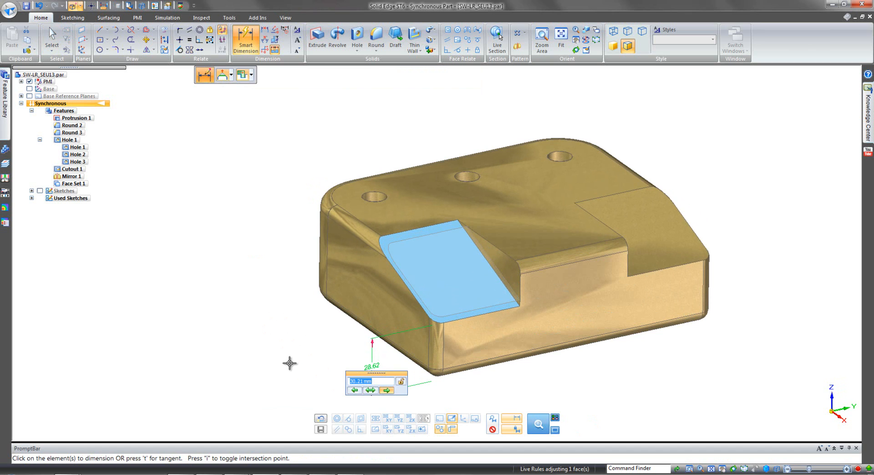
text(25)
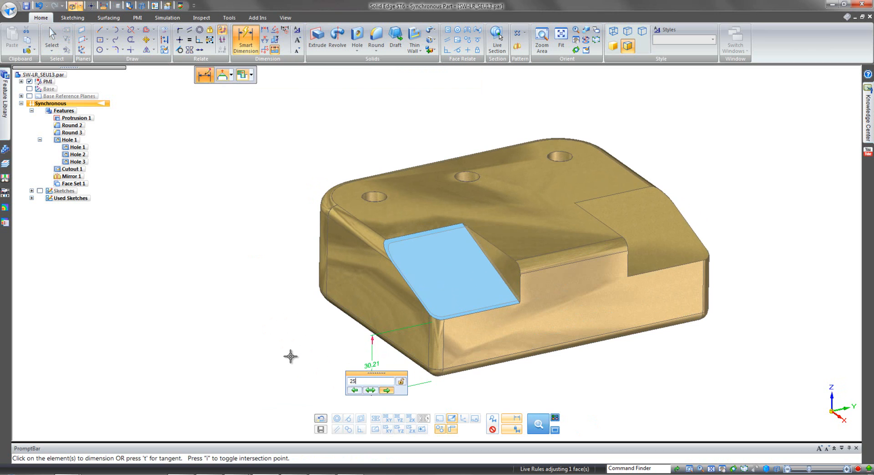
key(Return)
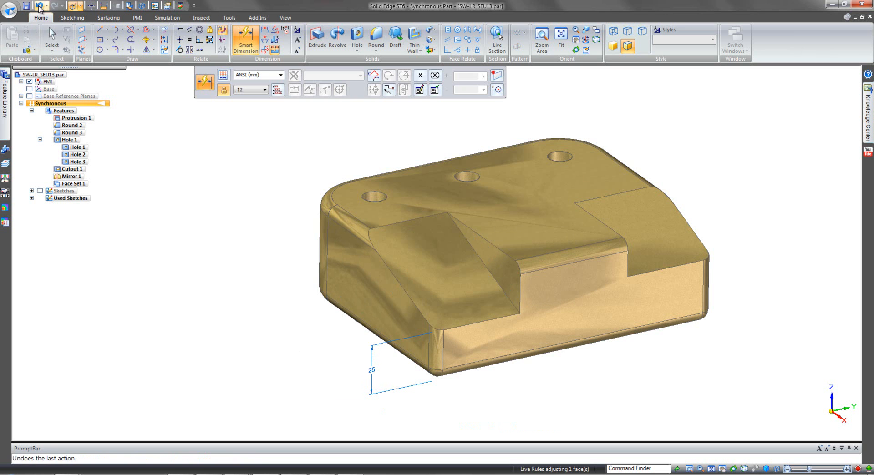
click(39, 6)
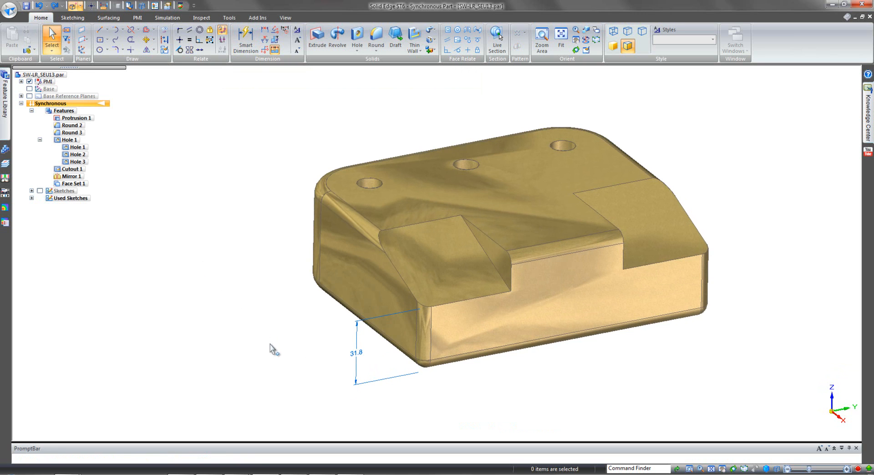
key(Down)
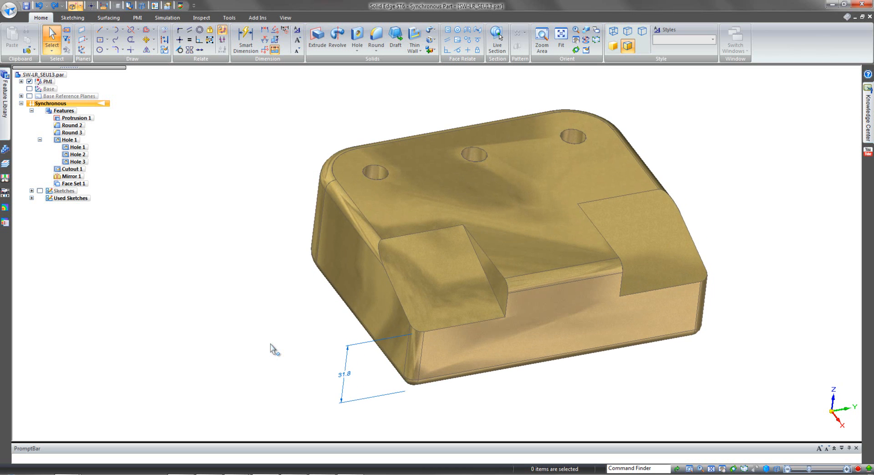
middle_drag(268, 324, 258, 307)
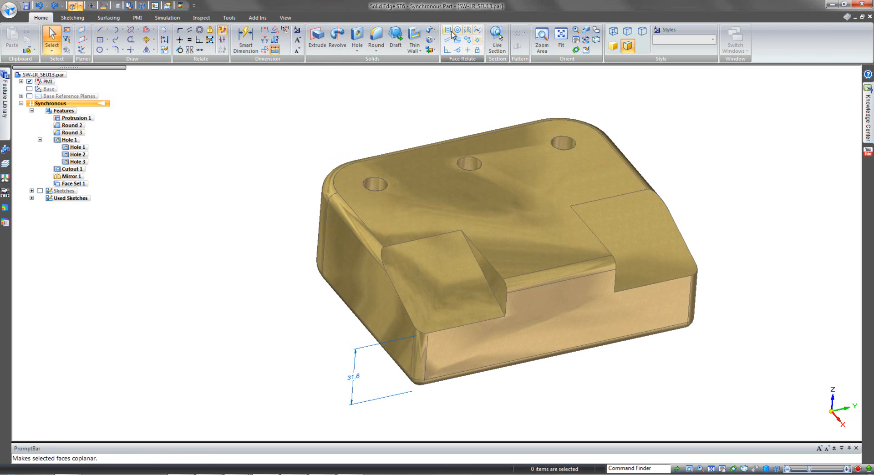
middle_drag(277, 151, 208, 281)
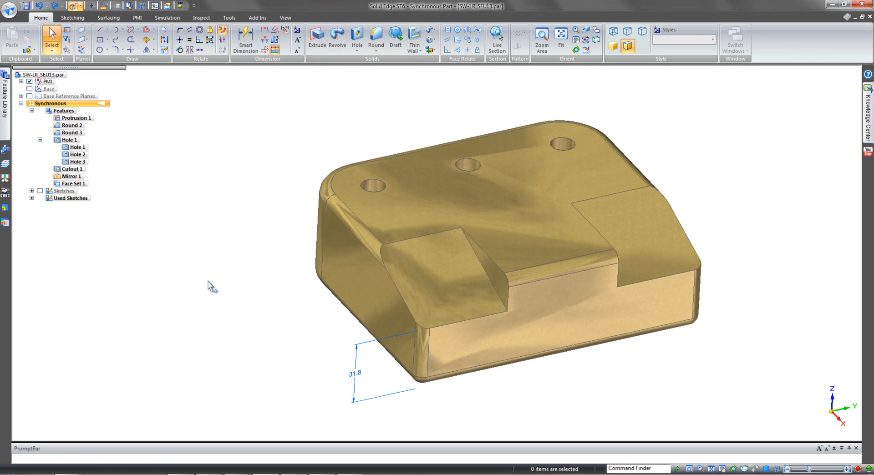
middle_drag(211, 288, 246, 344)
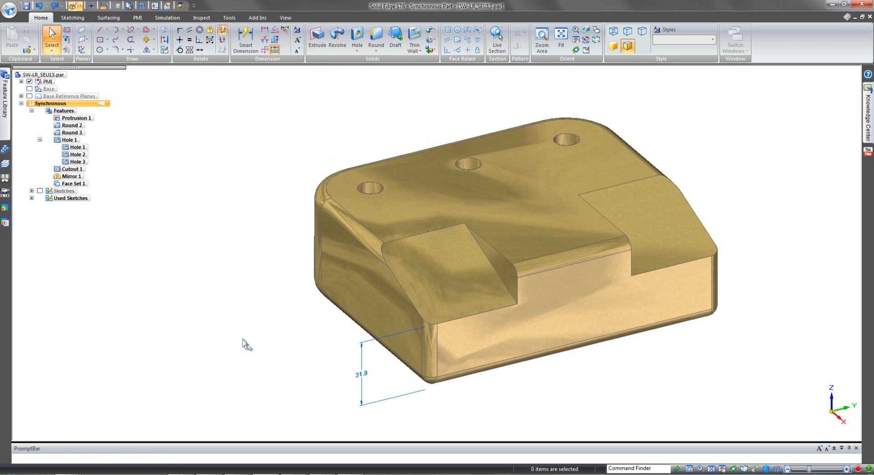
middle_drag(243, 342, 274, 365)
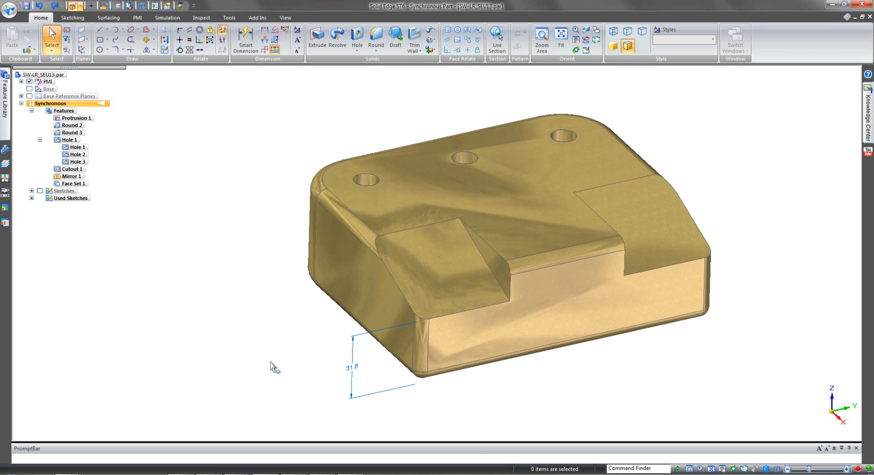
- Try moving the far sloped pad face on its own along its normal with Live Rules suspended, and restore it
click(441, 270)
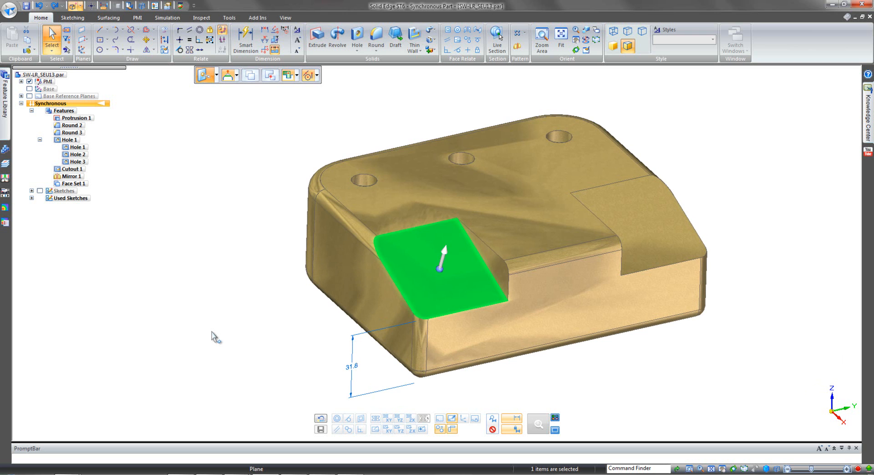
middle_drag(211, 338, 296, 342)
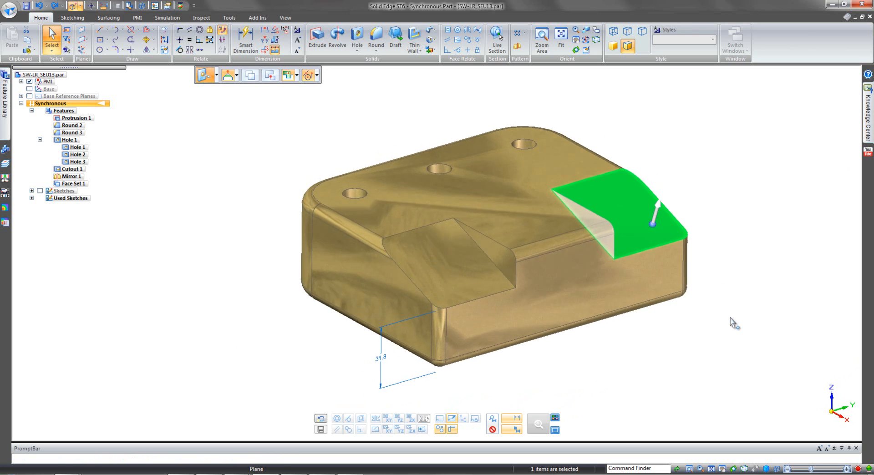
middle_drag(731, 318, 722, 307)
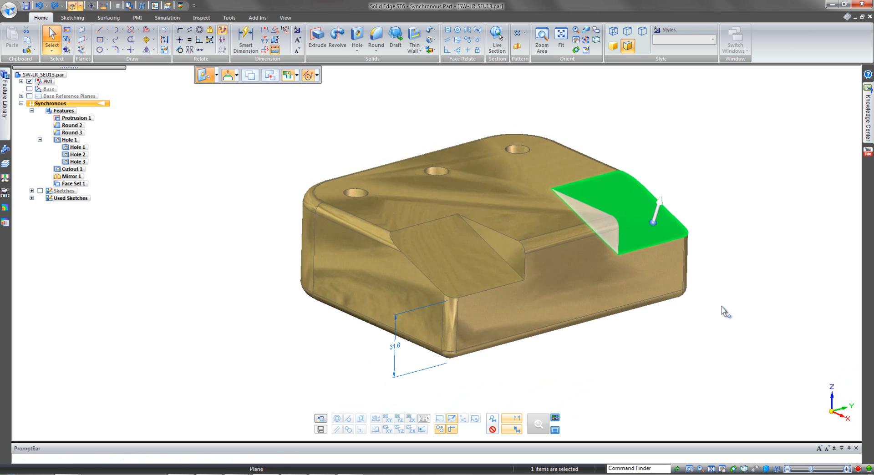
click(659, 214)
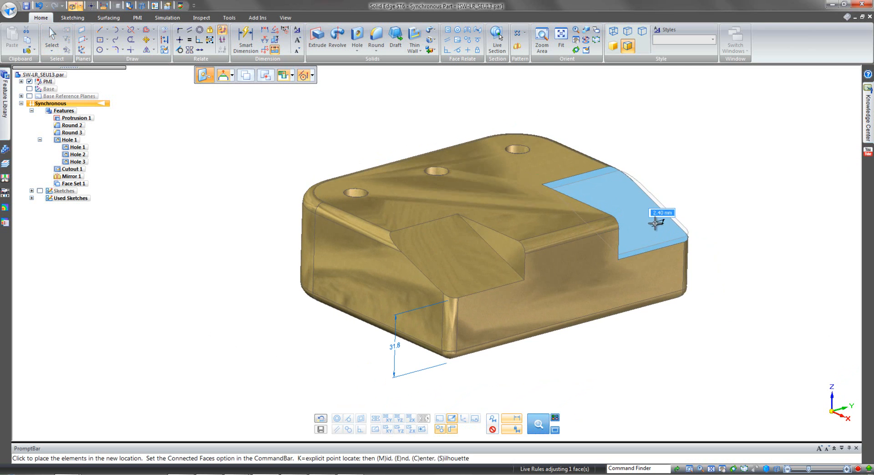
click(656, 233)
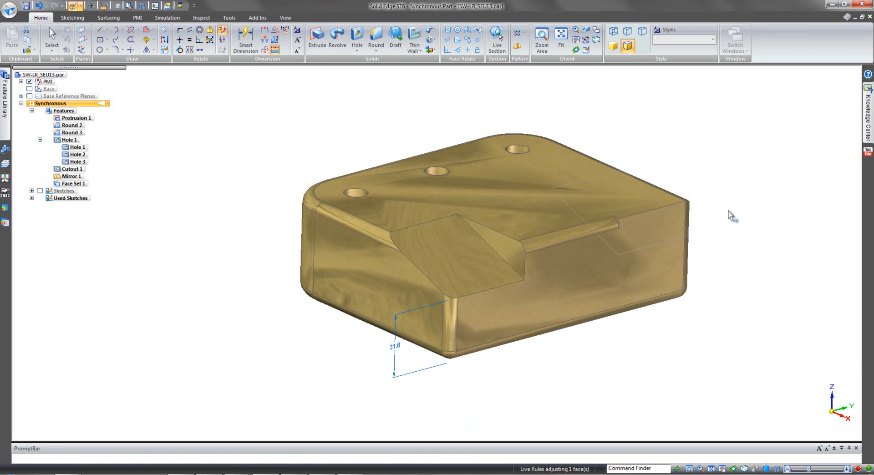
click(767, 231)
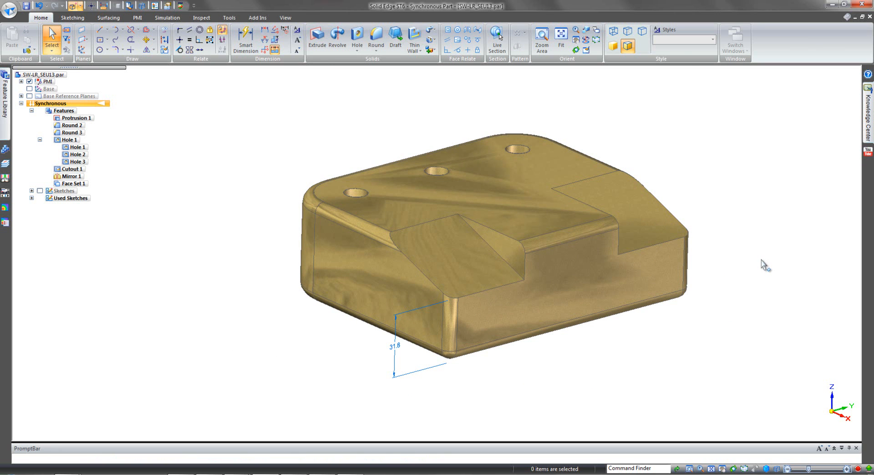
- Select both sloped pad faces and try moving them together along their normal into the block
click(656, 210)
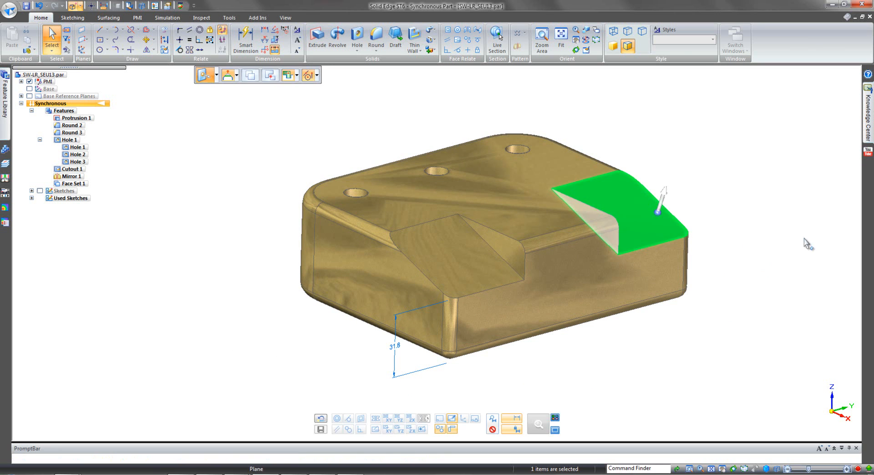
ctrl+click(487, 269)
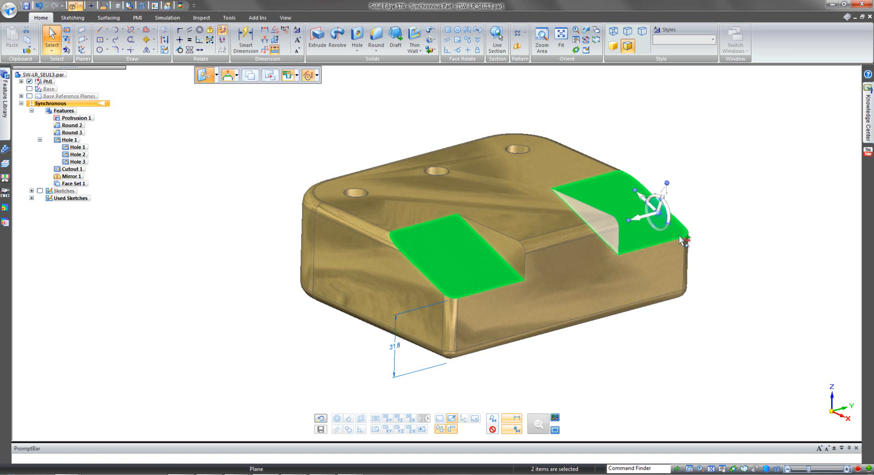
click(663, 191)
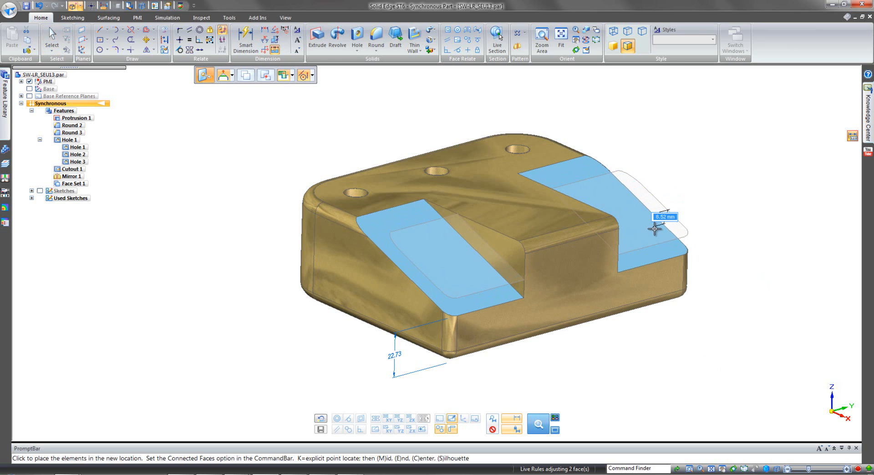
key(Escape)
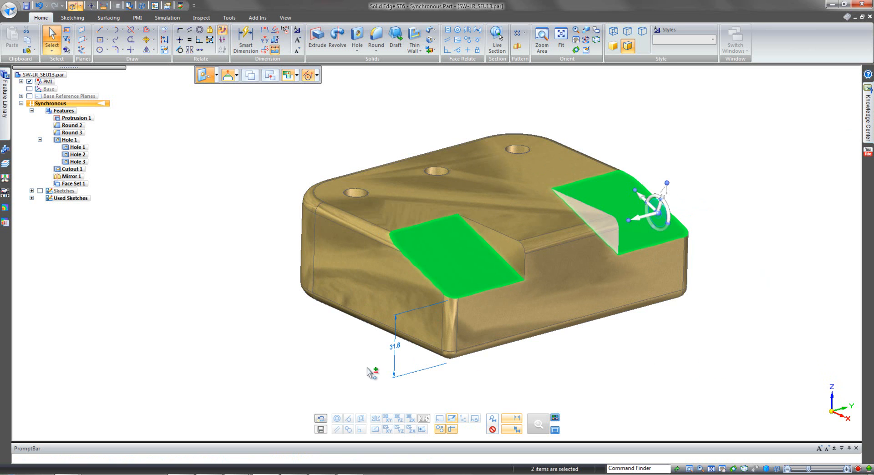
- Try setting the front corner edge's height dimension to 25 mm with both sloped pad faces selected, and undo the change
middle_drag(610, 376, 615, 377)
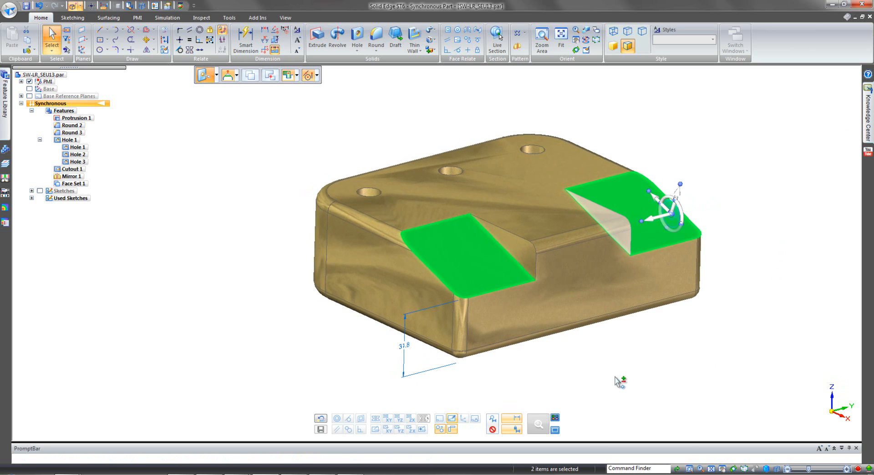
scroll(615, 377, up, 1)
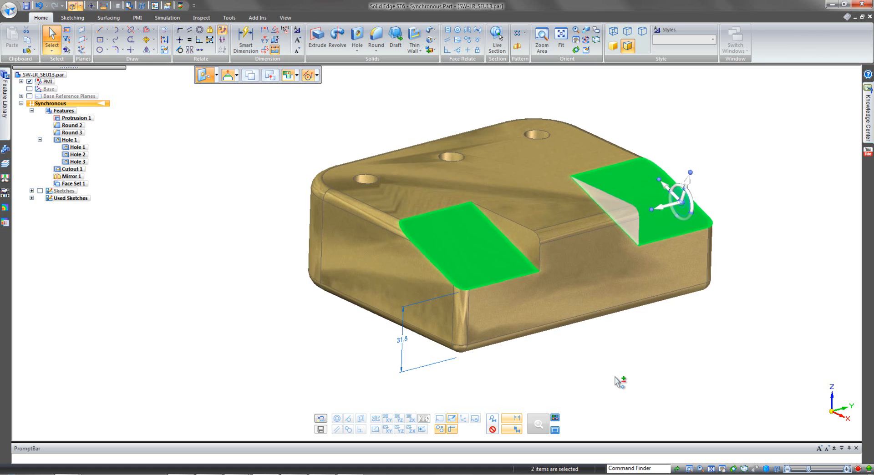
click(401, 342)
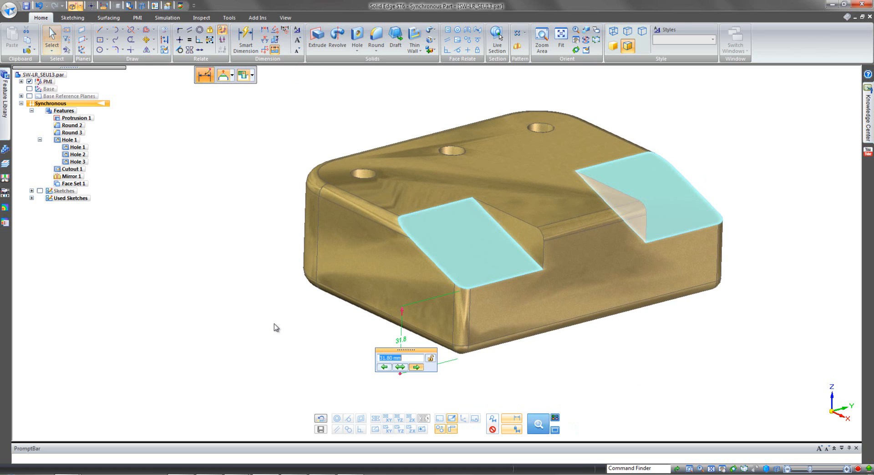
text(28.62)
key(Return)
scroll(289, 335, down, 1)
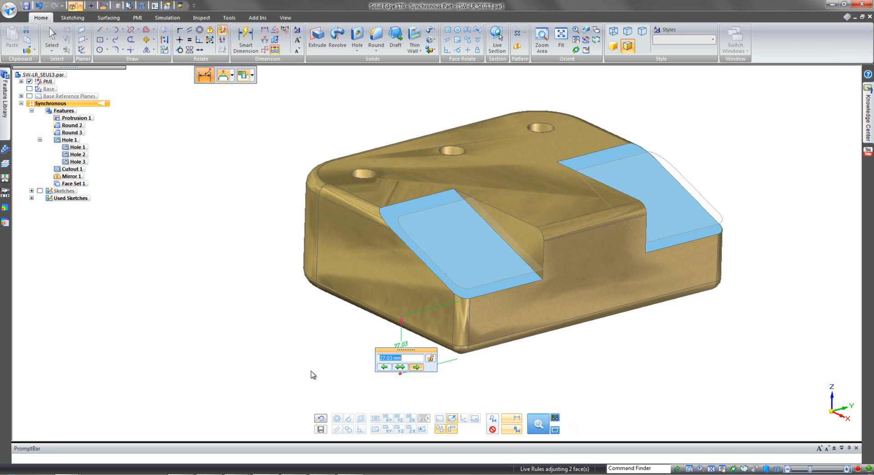
scroll(310, 351, down, 1)
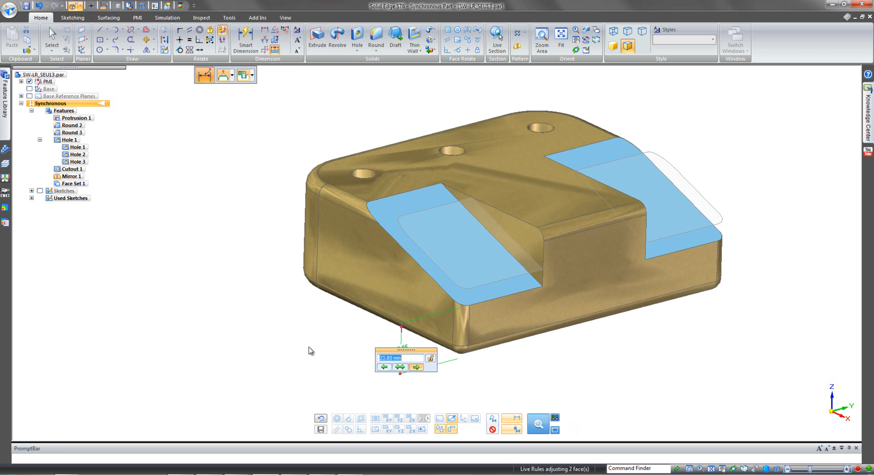
key(Return)
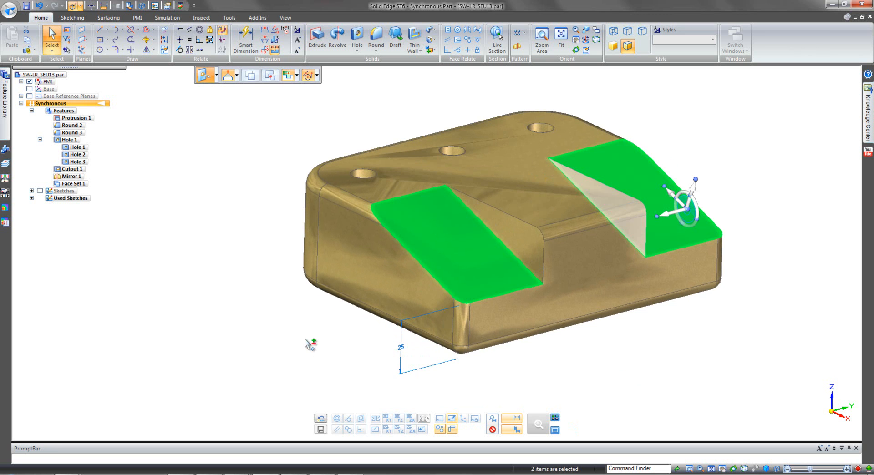
click(714, 363)
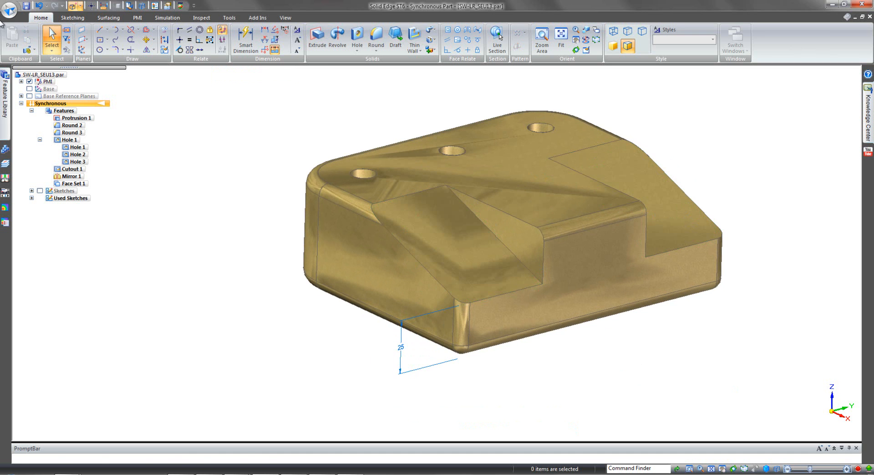
click(40, 5)
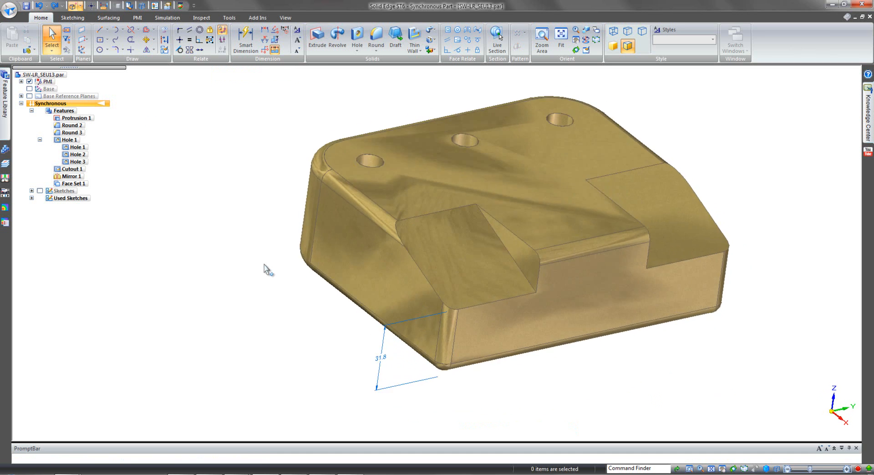
- Add a smart dimension from the block's back edge to the nearest corner hole (Hole 1), placed outside the block
right_click(243, 235)
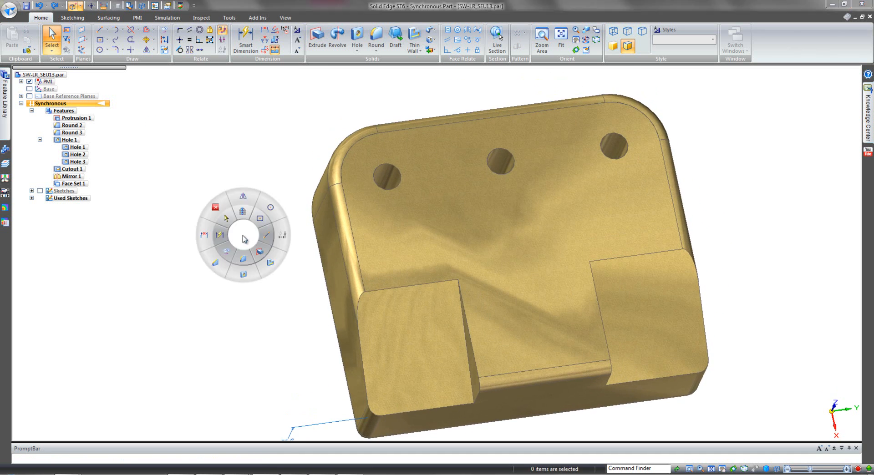
click(219, 235)
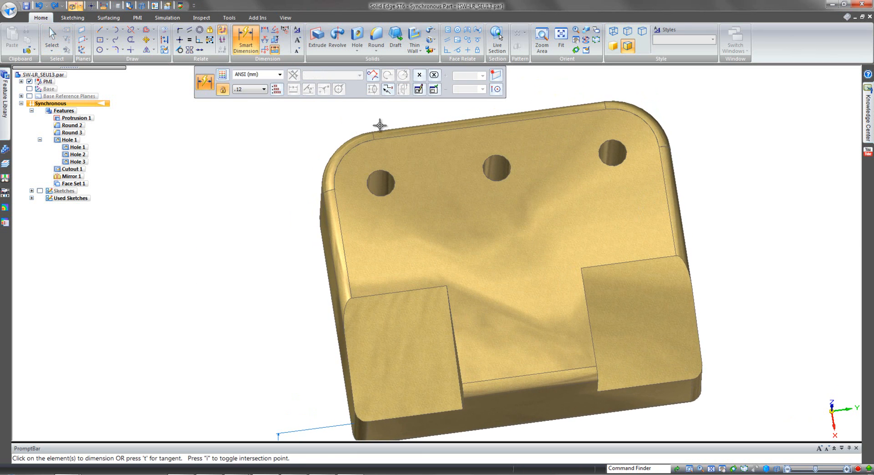
click(392, 133)
click(388, 177)
click(262, 171)
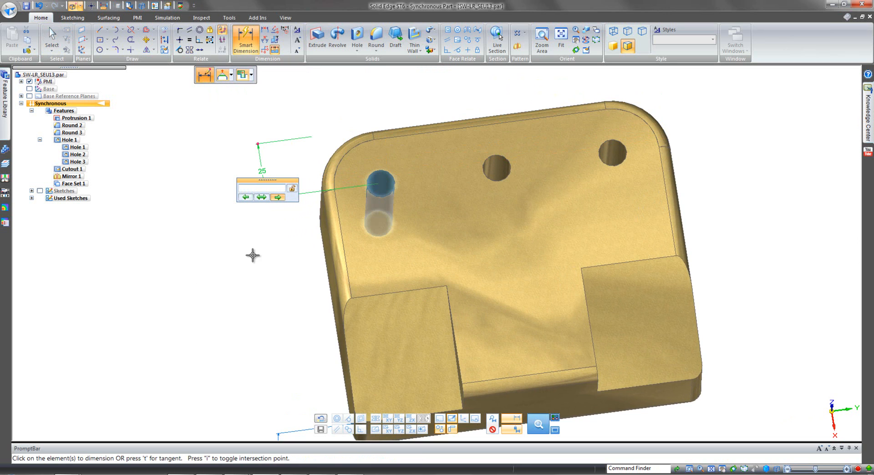
- Try varying the edge distance of Hole 1 alone, and return it to 25 mm
text(20)
key(Return)
text(22.5)
key(Return)
text(25)
key(Return)
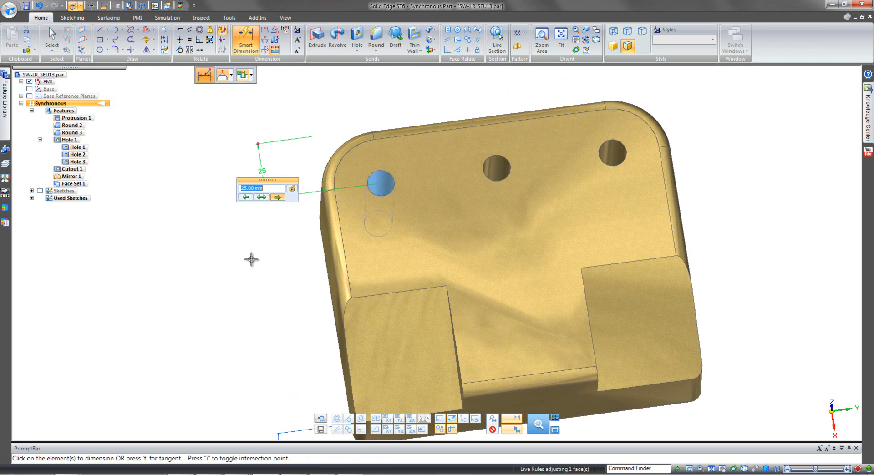
key(Escape)
key(Escape)
- Select Hole 2 and Hole 3 and try editing the hole distance dimension, driving it from both ends and from the hole end
click(623, 156)
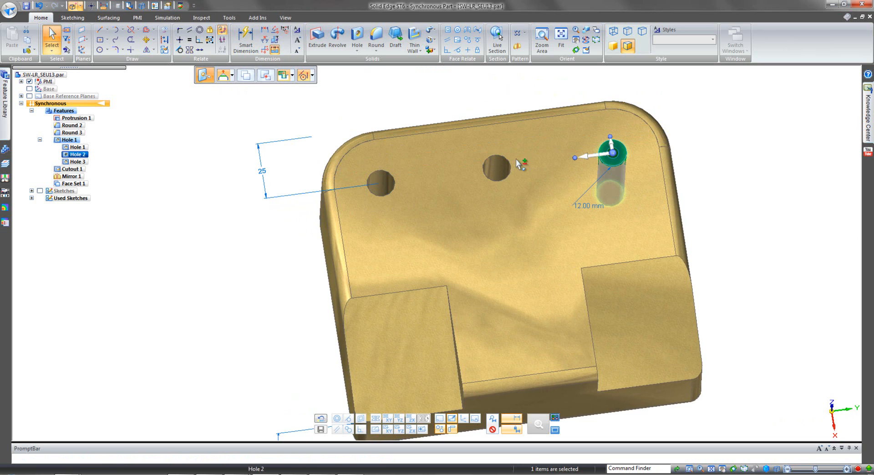
ctrl+click(499, 168)
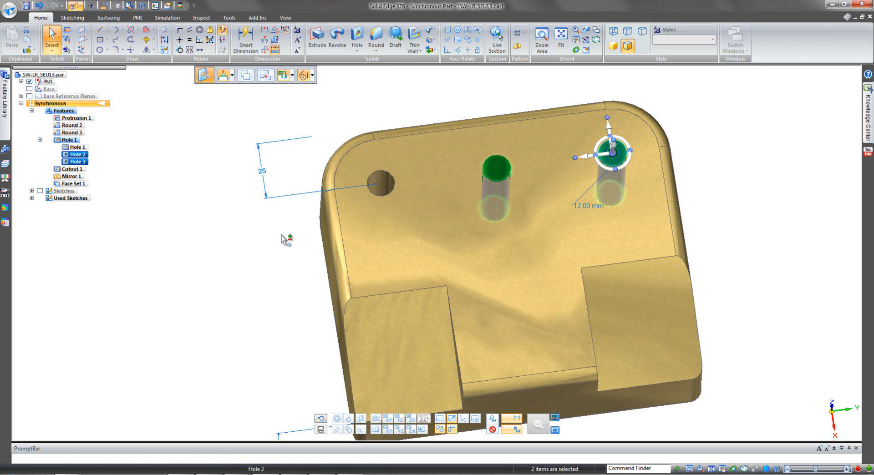
click(260, 174)
text(25)
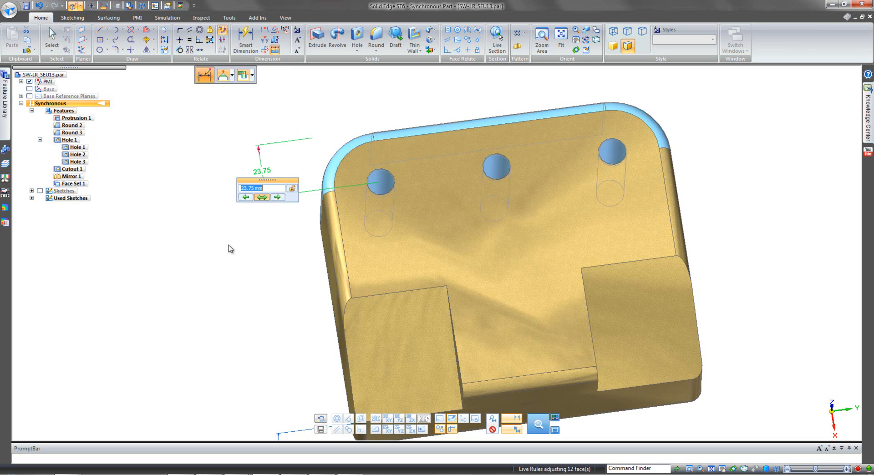
key(Return)
text(22.5)
key(Return)
text(27.5)
key(Return)
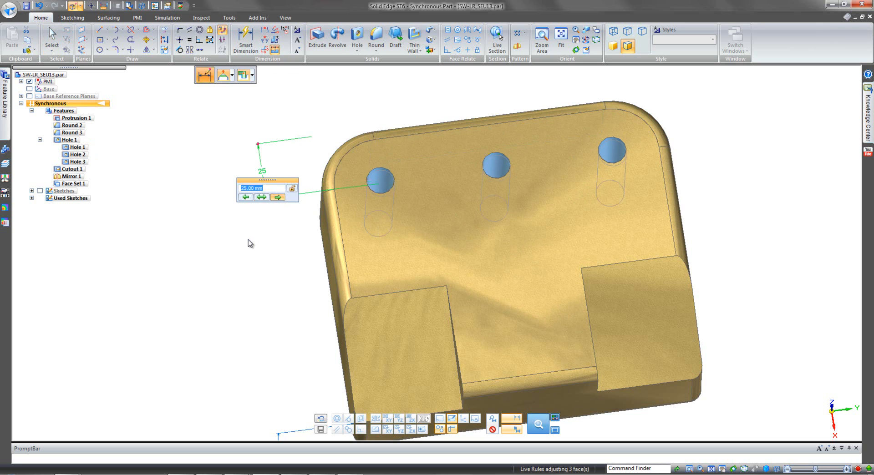
text(23.75)
key(Return)
- Try hole distances between 20 and 31.25 mm, driving all three holes together from the fixed back edge
scroll(275, 246, down, 3)
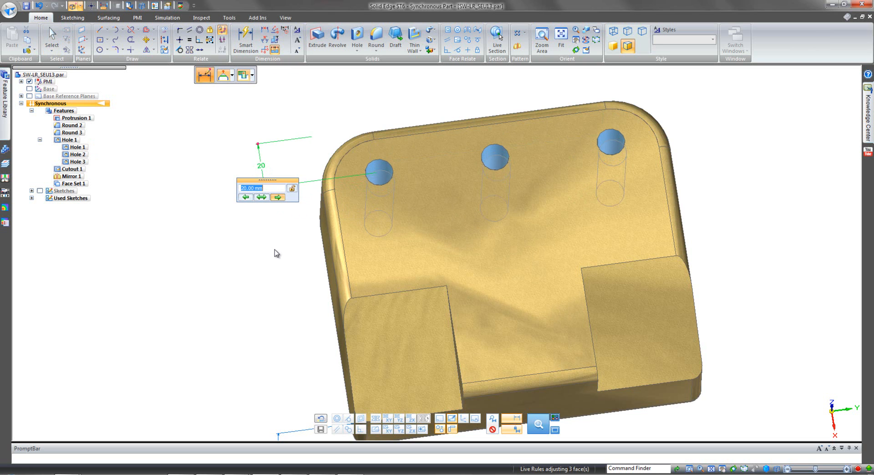
scroll(274, 250, up, 4)
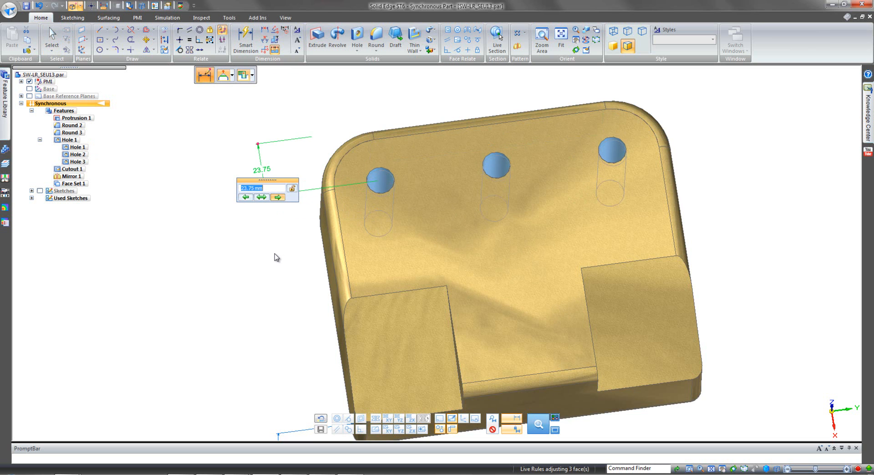
scroll(275, 256, down, 1)
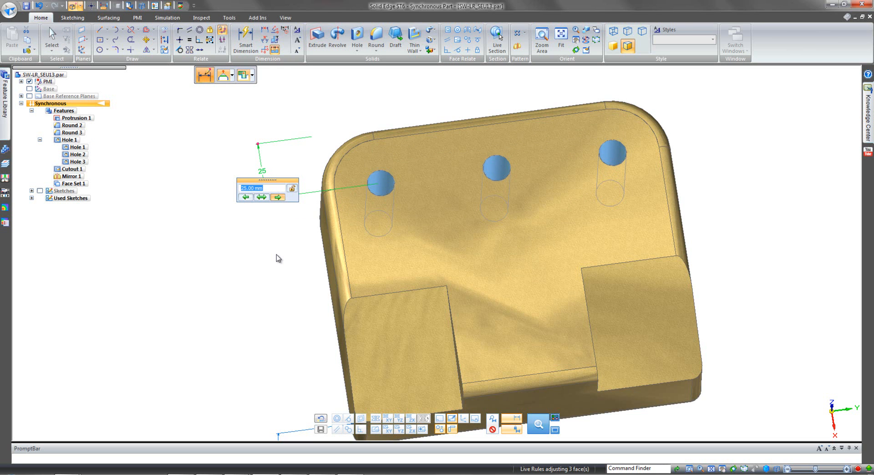
scroll(277, 254, up, 3)
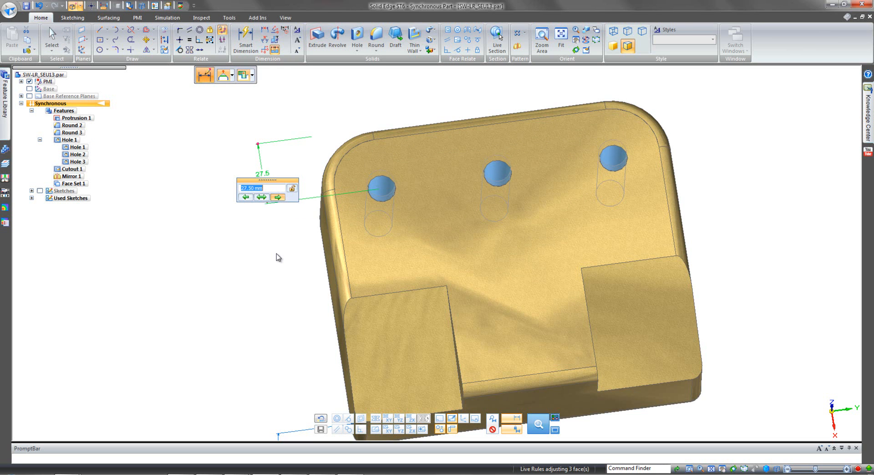
scroll(277, 254, up, 2)
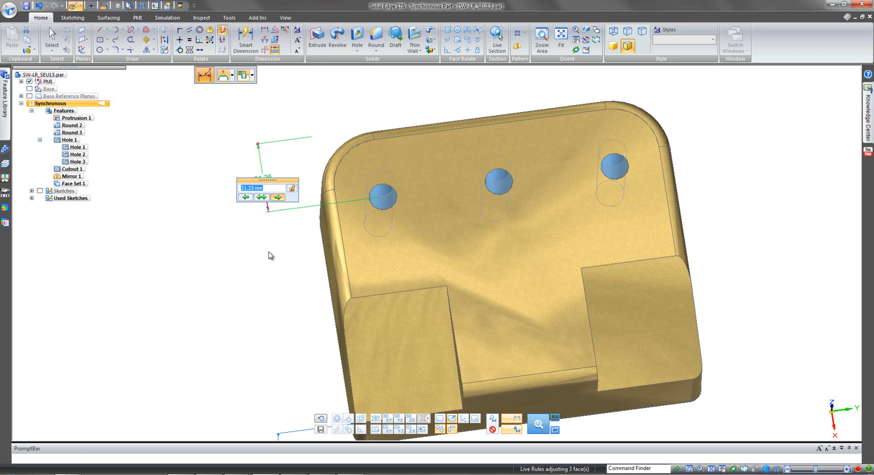
scroll(270, 281, down, 3)
scroll(268, 280, down, 2)
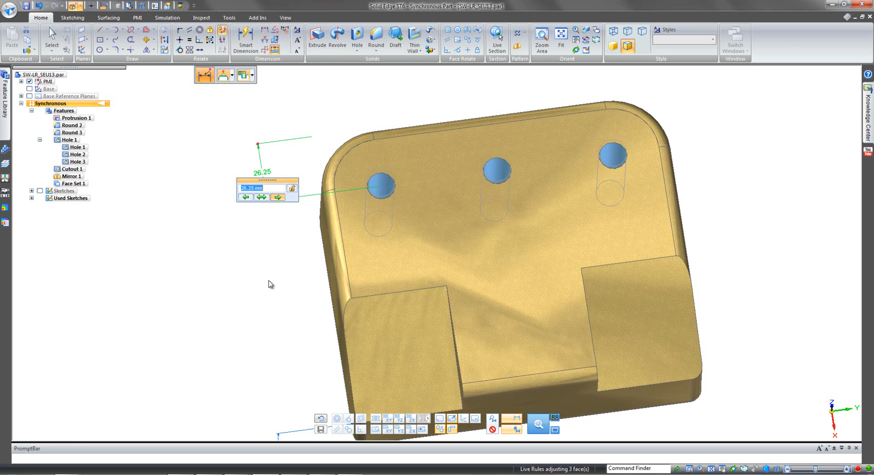
- Make the back face the driving end of the hole distance dimension, try varying it with Hole 2 and Hole 3 selected, and discard the edit
click(245, 197)
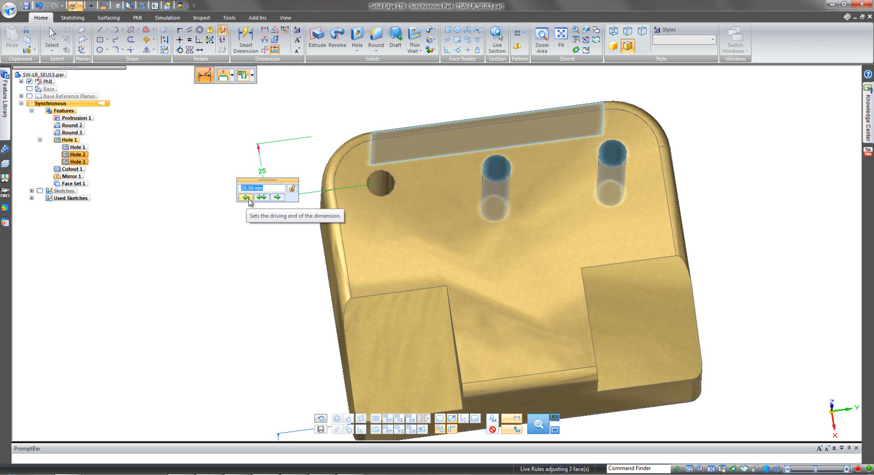
scroll(247, 240, up, 4)
scroll(247, 241, up, 5)
scroll(247, 241, up, 1)
scroll(247, 241, down, 2)
scroll(246, 242, down, 5)
scroll(247, 241, down, 2)
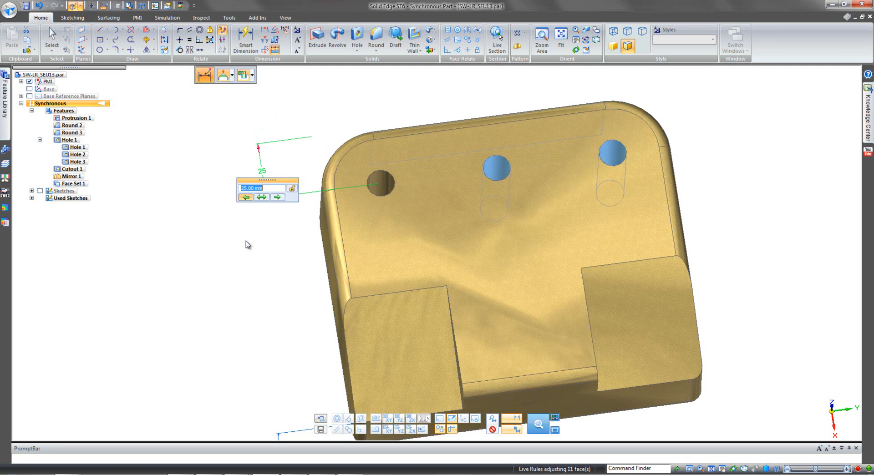
middle_drag(245, 237, 250, 264)
scroll(249, 262, down, 3)
scroll(250, 261, down, 1)
scroll(250, 263, up, 3)
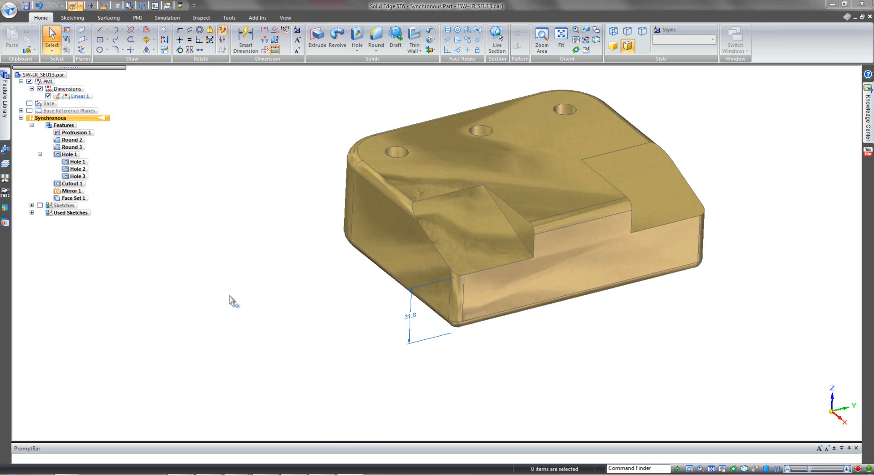
- Dimension the distance from the back edge to the centre of Hole 1, placing the dimension beside the part
middle_drag(228, 298, 250, 220)
right_drag(250, 220, 215, 220)
click(406, 129)
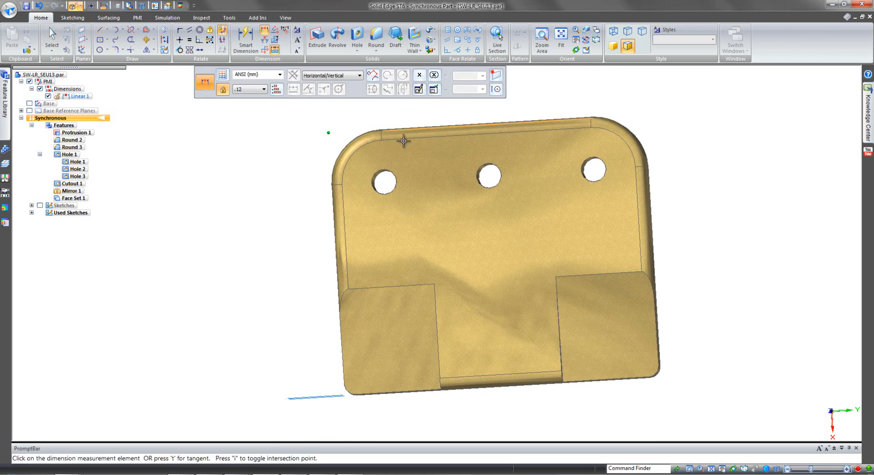
click(394, 172)
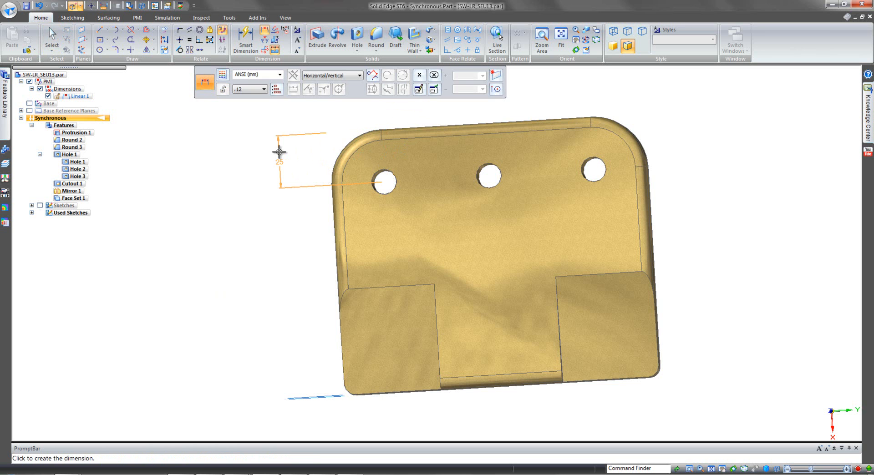
click(277, 164)
middle_drag(263, 245, 263, 244)
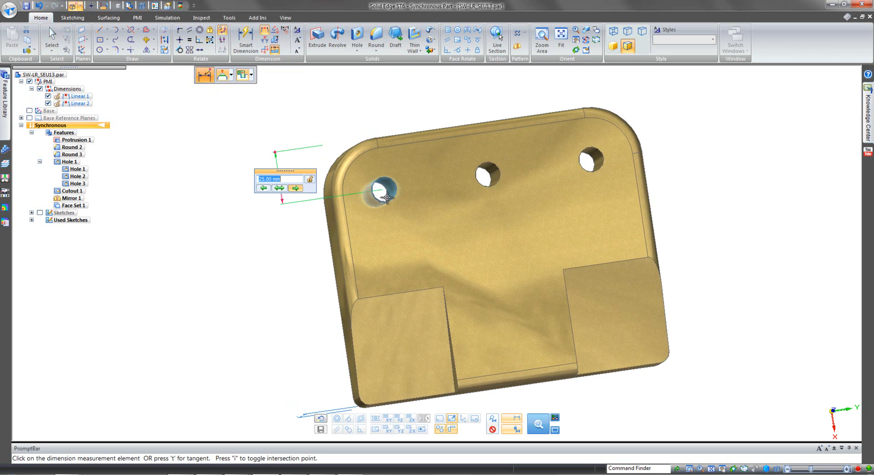
- Try distances up to 30 mm for Hole 1 alone from the fixed back edge, and return it to 25 mm
scroll(269, 287, down, 2)
scroll(269, 288, up, 3)
scroll(269, 287, up, 5)
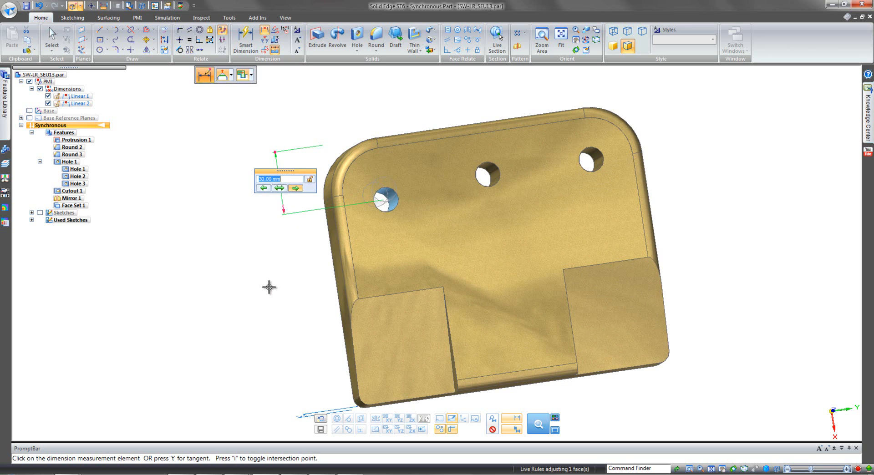
scroll(269, 287, down, 3)
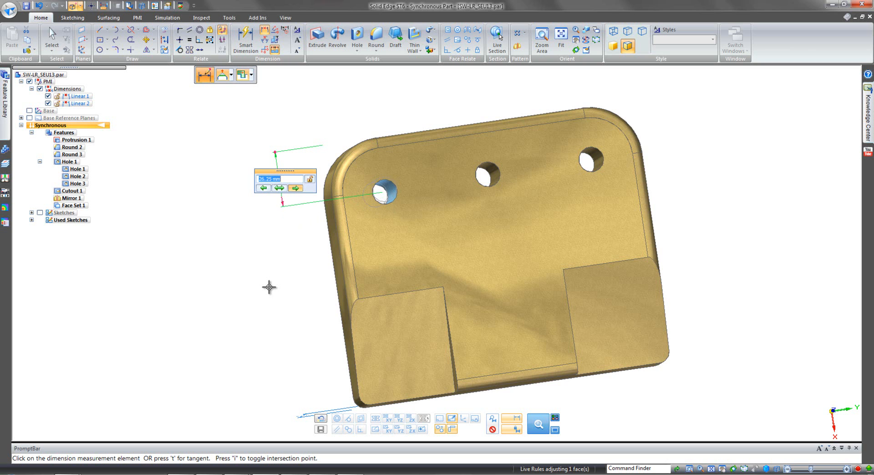
scroll(269, 286, down, 1)
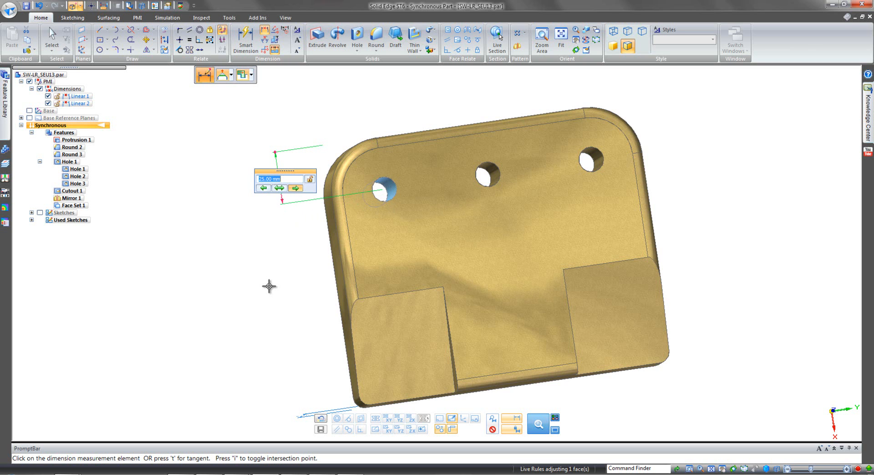
scroll(269, 287, down, 1)
scroll(269, 287, up, 1)
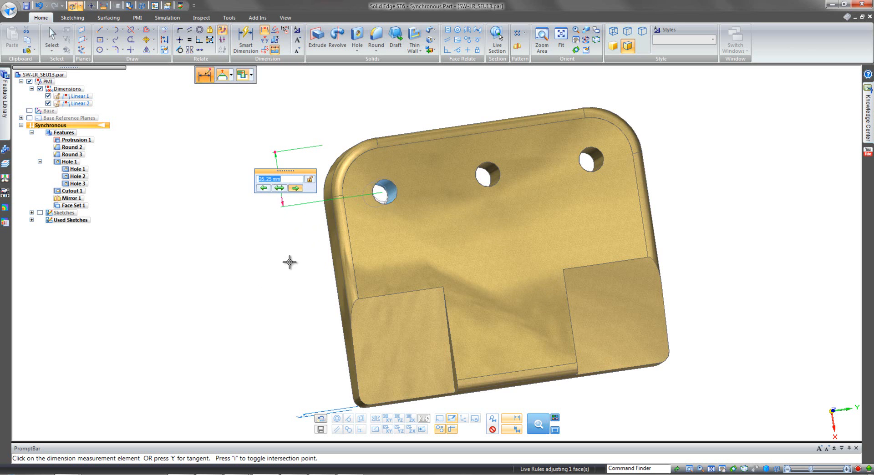
scroll(290, 262, down, 1)
- Make the back face the driving end, try hole distances up to 35 mm, and return the distance to 25 mm
click(263, 190)
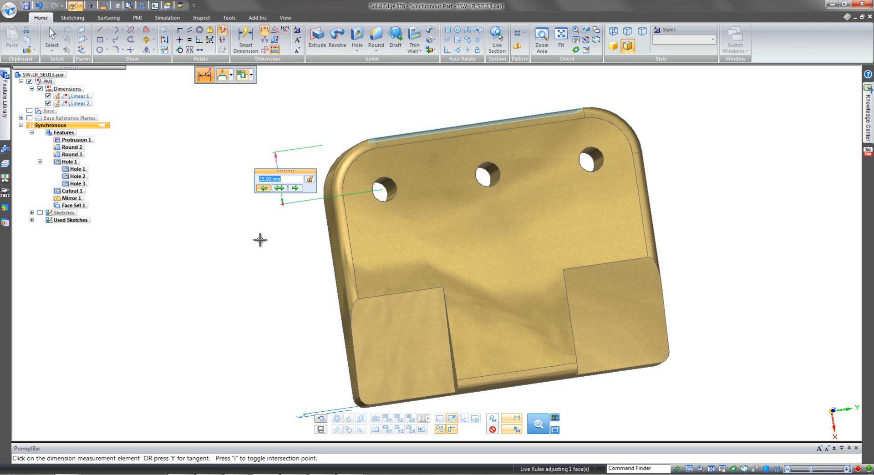
scroll(260, 240, up, 2)
scroll(260, 240, up, 5)
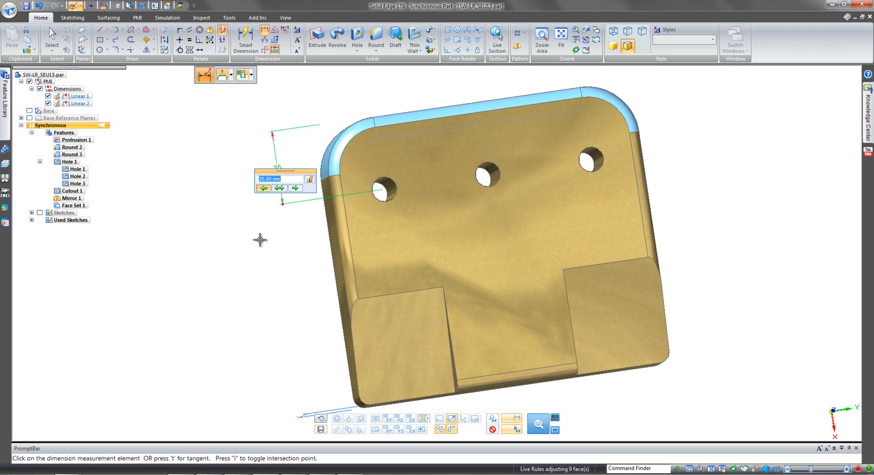
scroll(260, 240, down, 4)
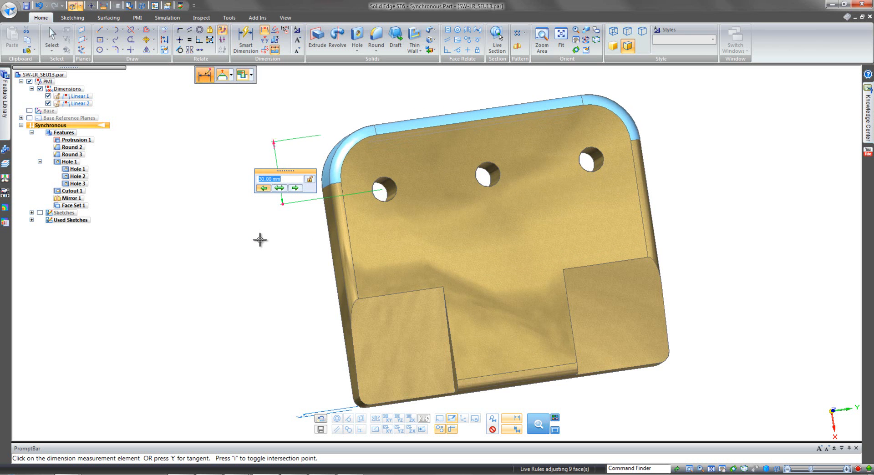
scroll(260, 240, down, 3)
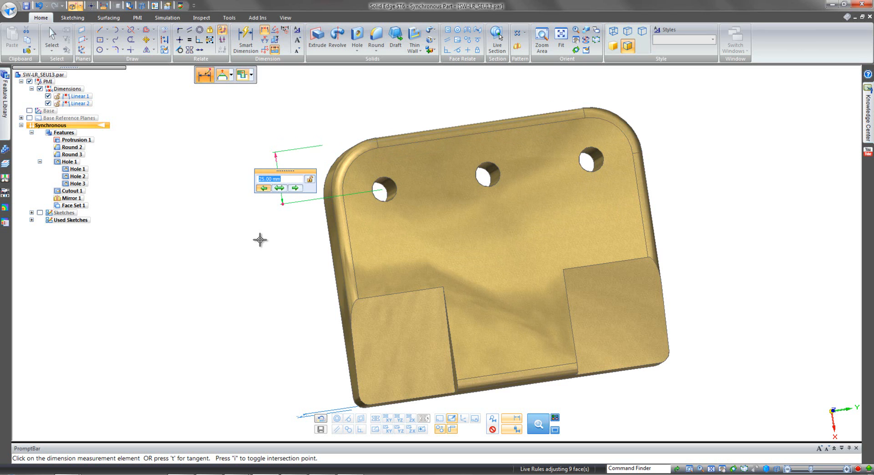
click(238, 240)
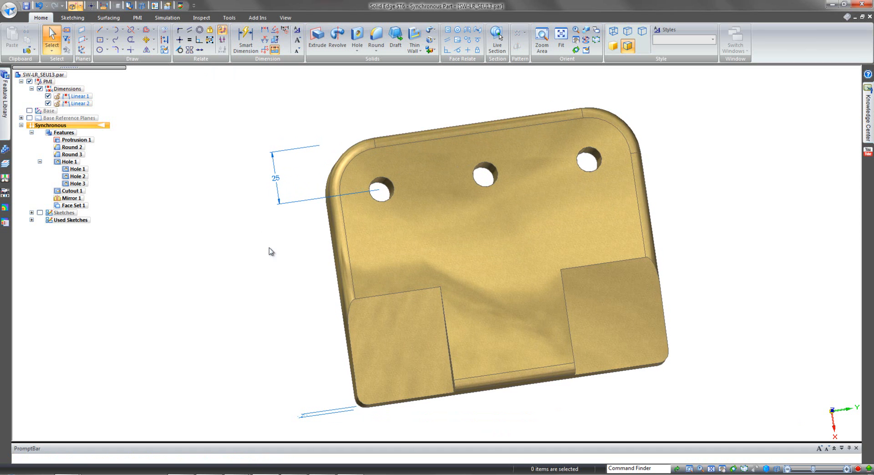
- Select all three holes, try the hole distance at 26.25 mm driven from the hole end, and return it to 25 mm
click(588, 152)
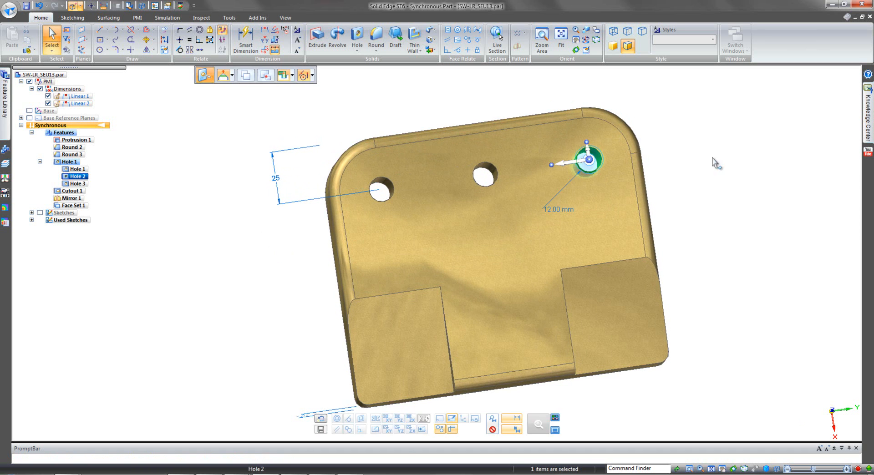
ctrl+click(486, 180)
ctrl+click(381, 190)
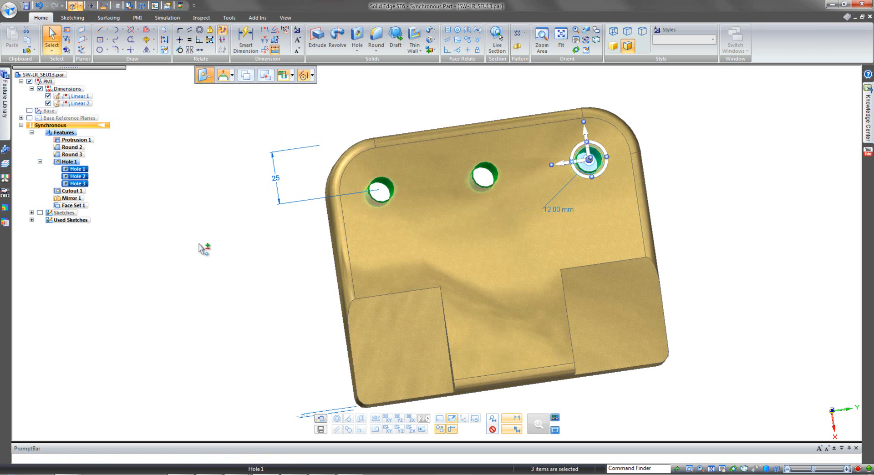
click(276, 179)
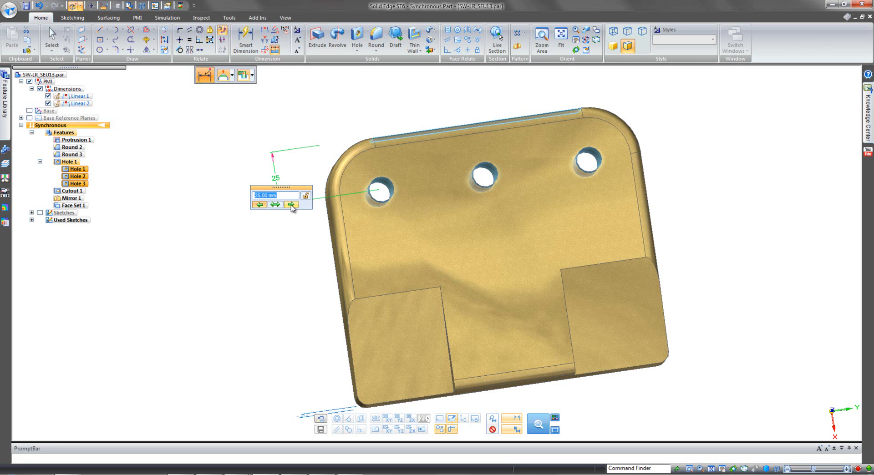
text(22.5)
key(Return)
scroll(269, 284, down, 1)
scroll(267, 287, up, 4)
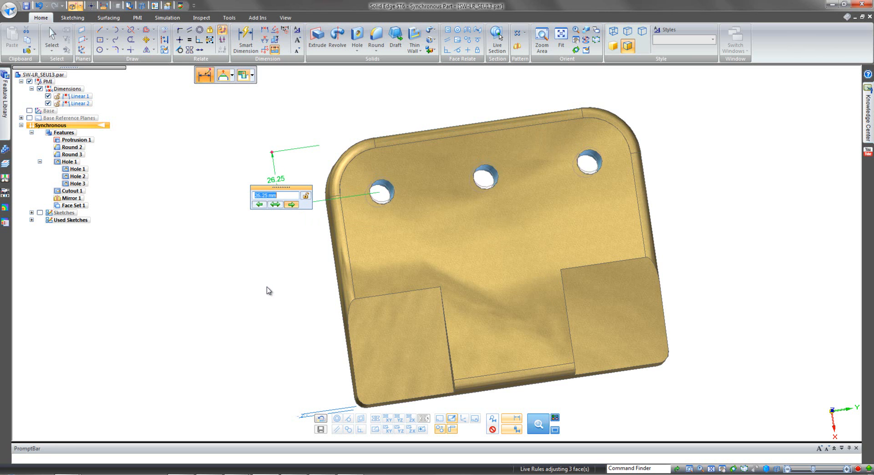
scroll(267, 287, down, 1)
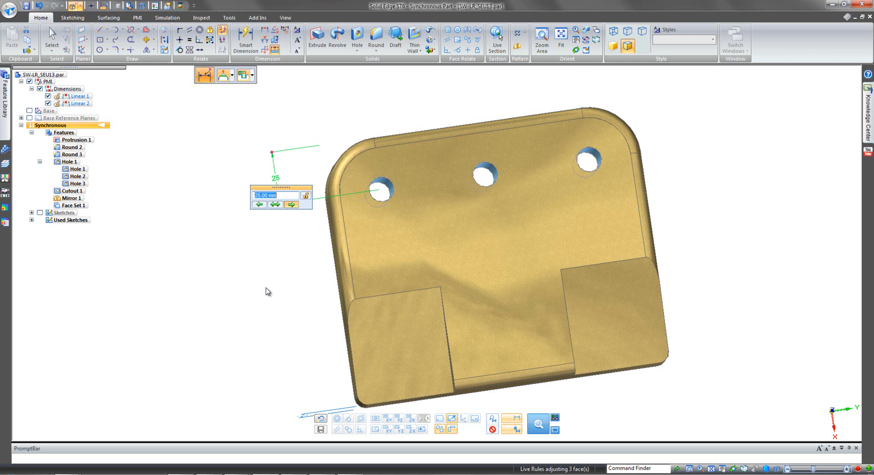
key(Escape)
- Select the back end's faces and rounds with all three holes, try moving them outward about 36 mm along the X axis, and discard the move
middle_drag(246, 290, 246, 287)
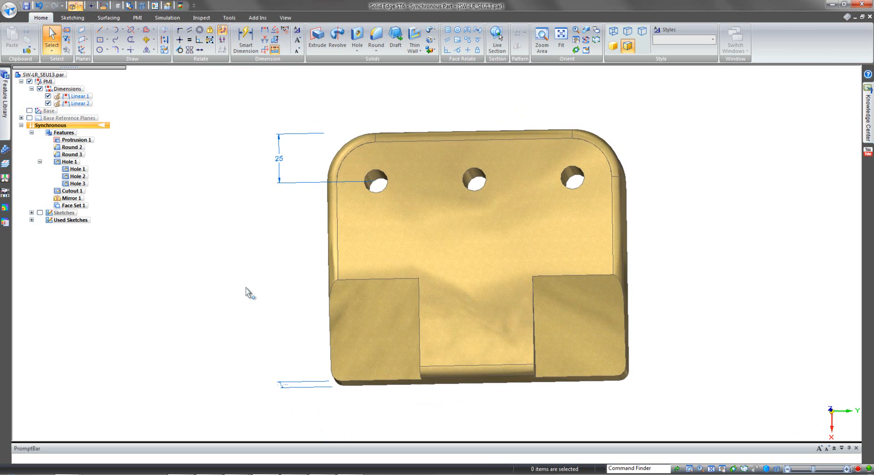
drag(252, 106, 675, 237)
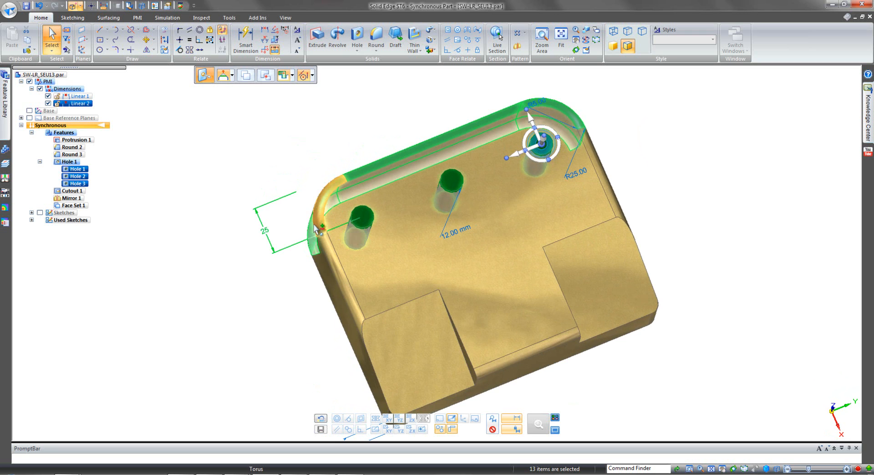
key(Right)
key(Right)
key(Right)
key(Right)
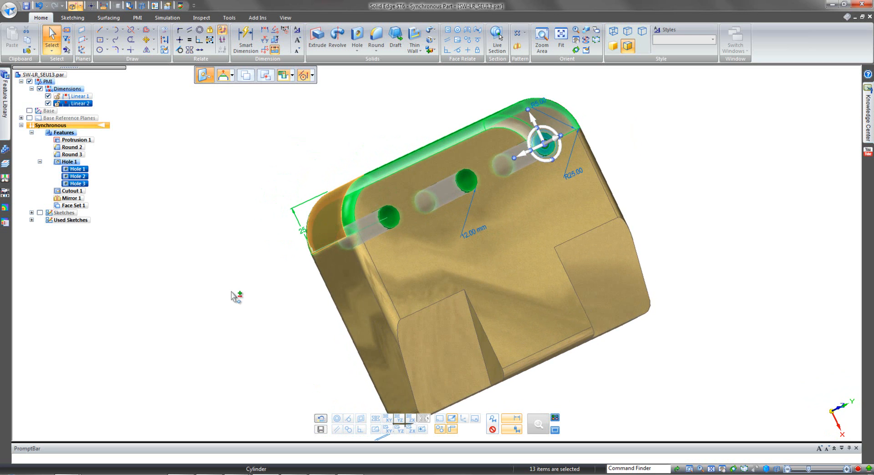
key(shift+Left)
key(shift+Left)
key(shift+Left)
key(shift+Left)
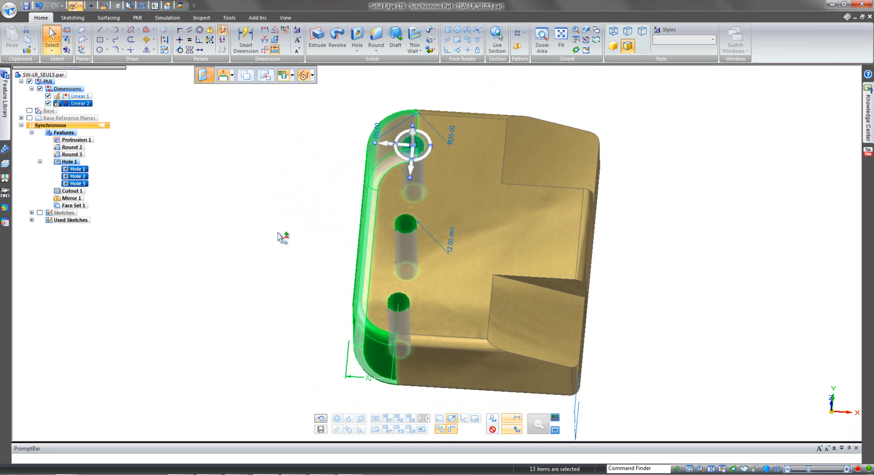
key(Escape)
click(403, 150)
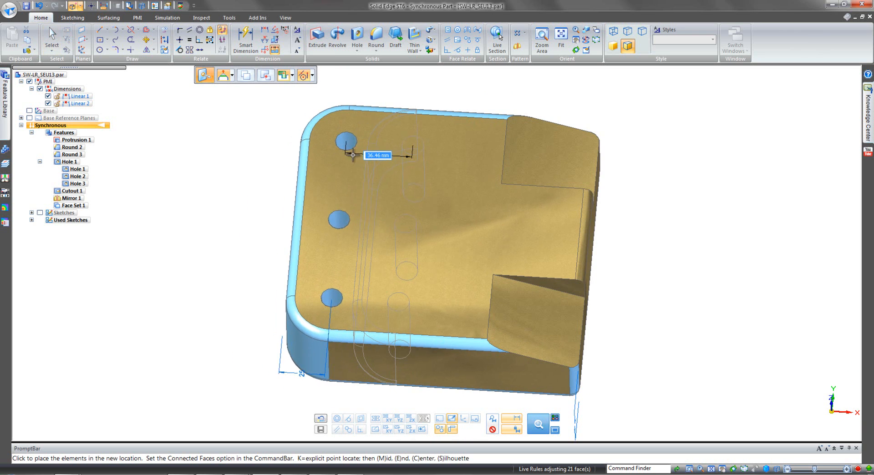
click(374, 159)
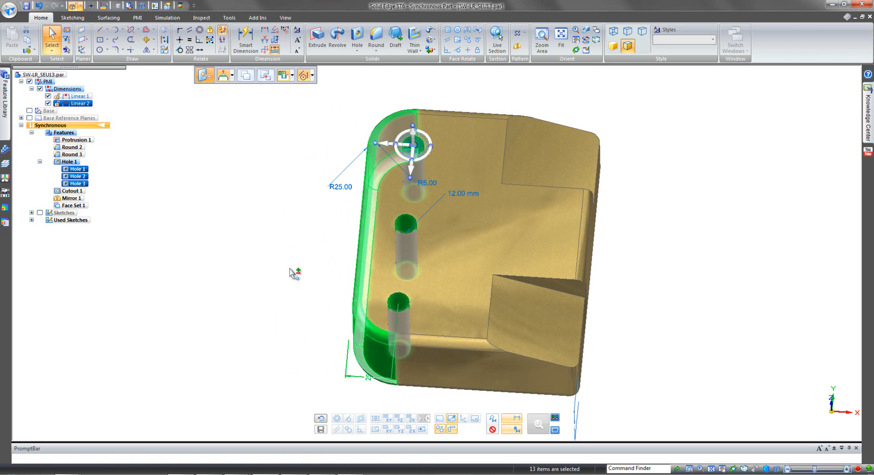
key(Escape)
middle_drag(279, 182, 332, 113)
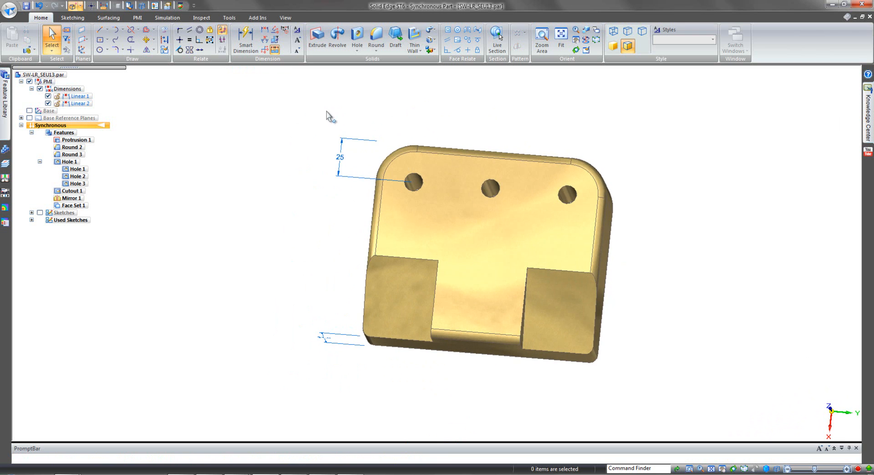
- Reselect the back end's faces with the three holes, try a hole distance of 26.25 mm, and discard the edit
drag(646, 229, 651, 230)
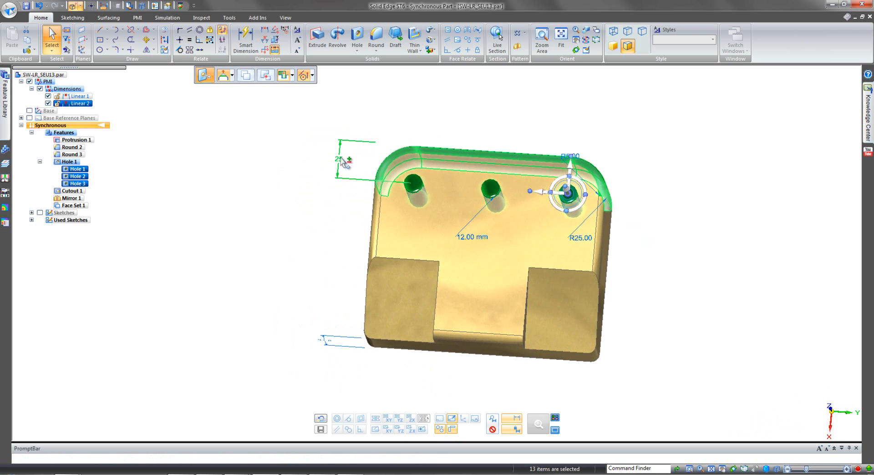
click(327, 230)
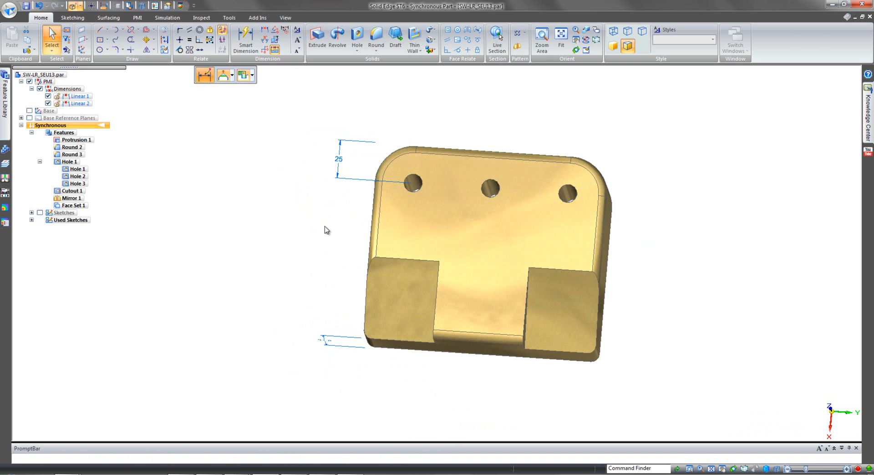
scroll(325, 227, up, 2)
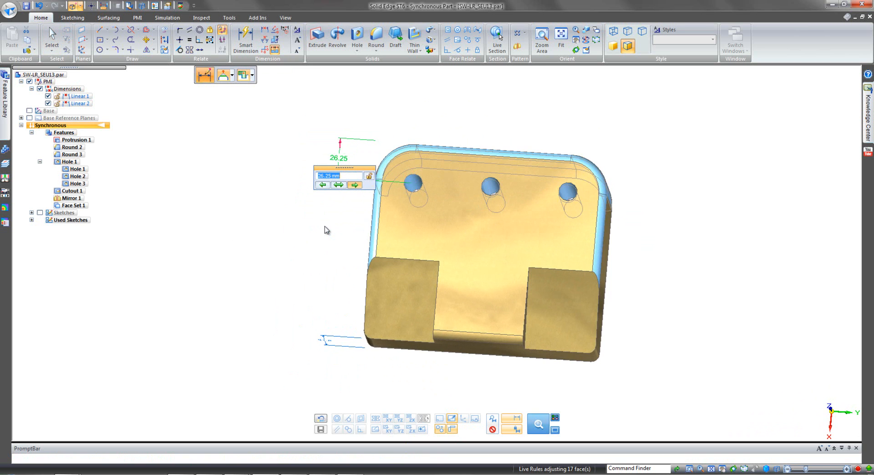
scroll(325, 227, down, 3)
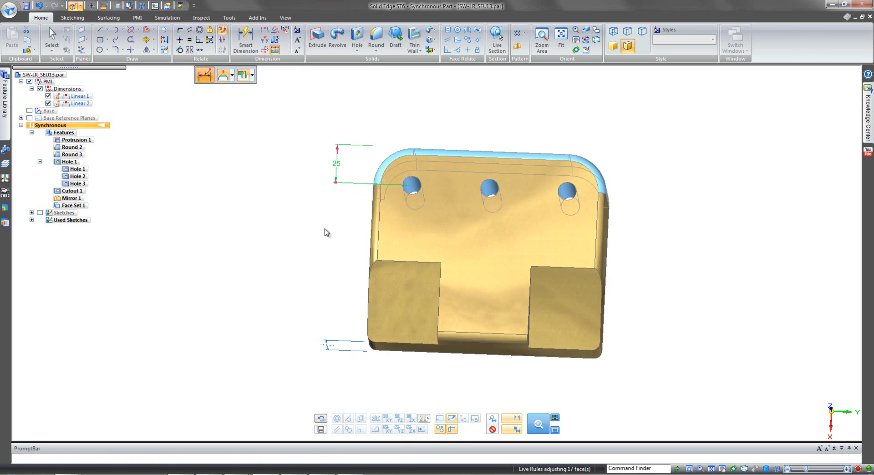
key(Escape)
key(Escape)
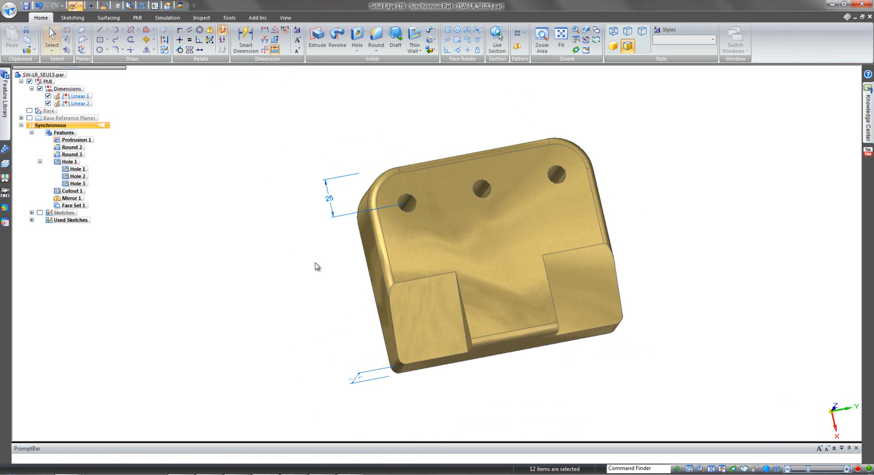
middle_drag(687, 225, 721, 208)
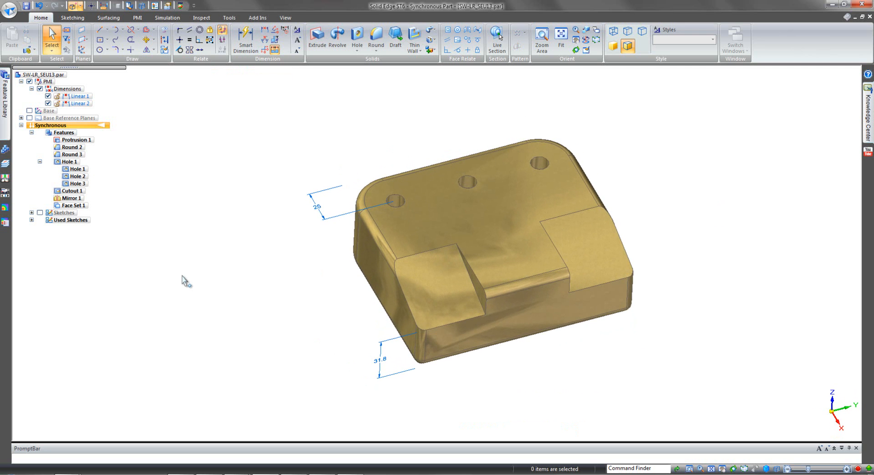
scroll(182, 276, up, 3)
middle_drag(182, 276, 256, 304)
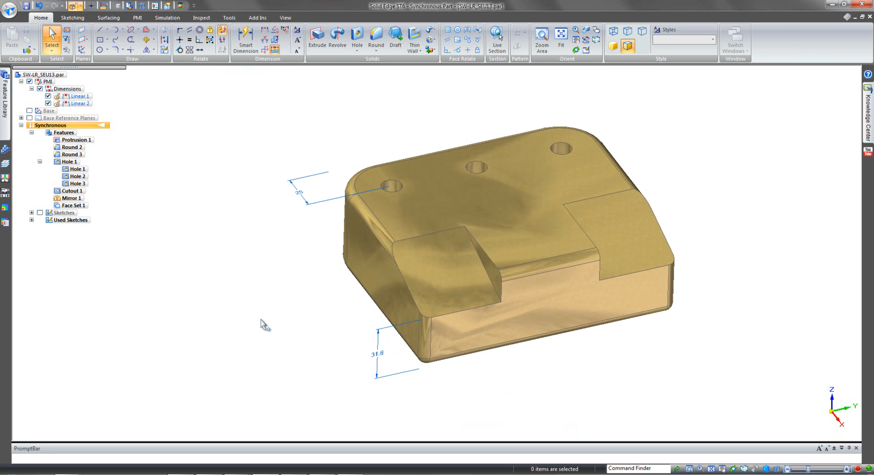
scroll(261, 320, up, 1)
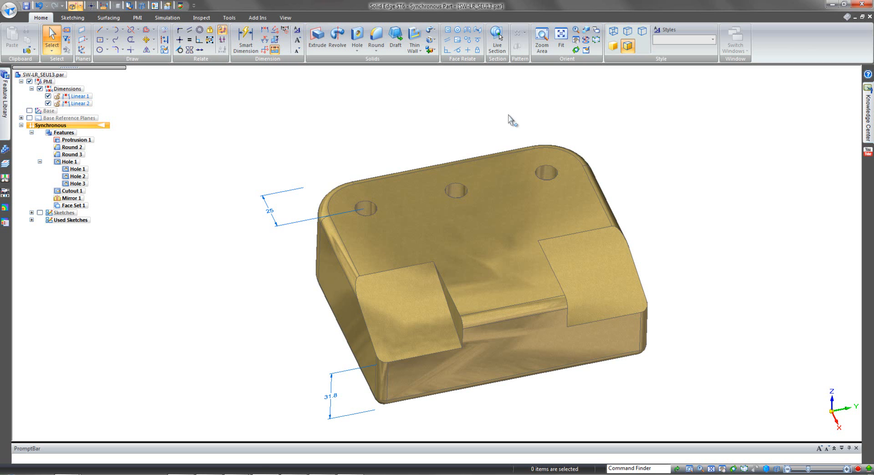
middle_drag(701, 214, 602, 213)
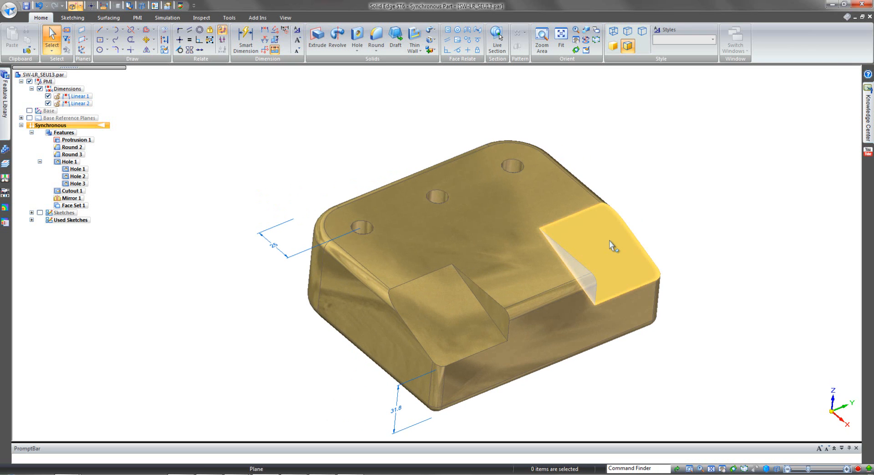
middle_drag(693, 221, 696, 220)
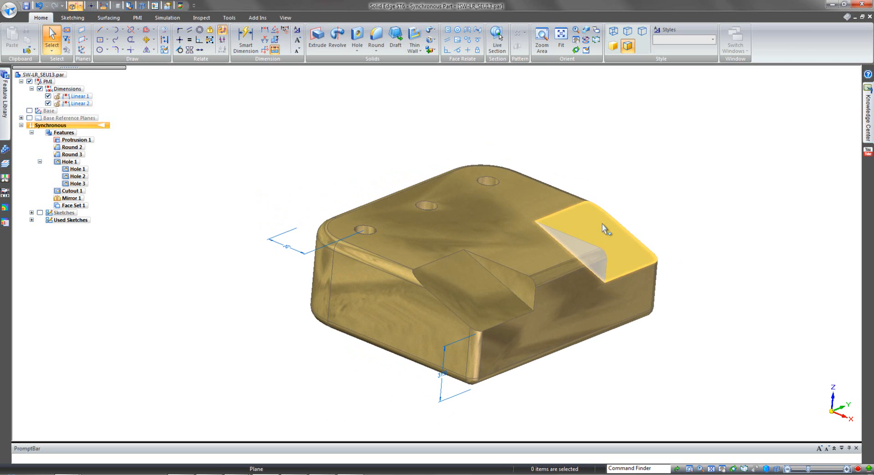
middle_drag(570, 151, 526, 137)
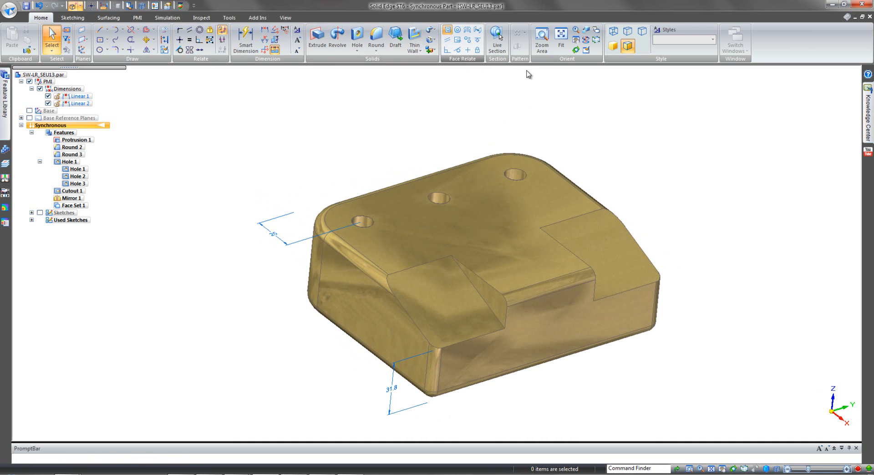
- Make the two sloped pad faces coplanar with a persistent face relationship and expand the list of relationships
click(467, 41)
click(602, 242)
right_click(645, 175)
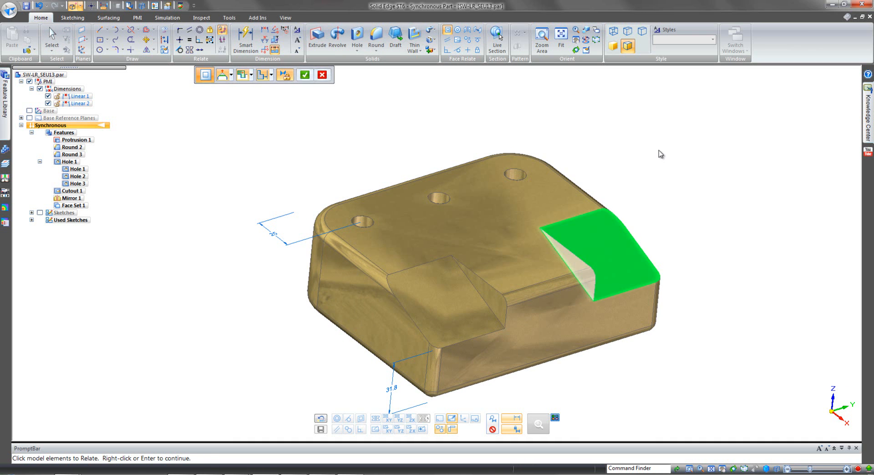
click(455, 302)
right_click(635, 130)
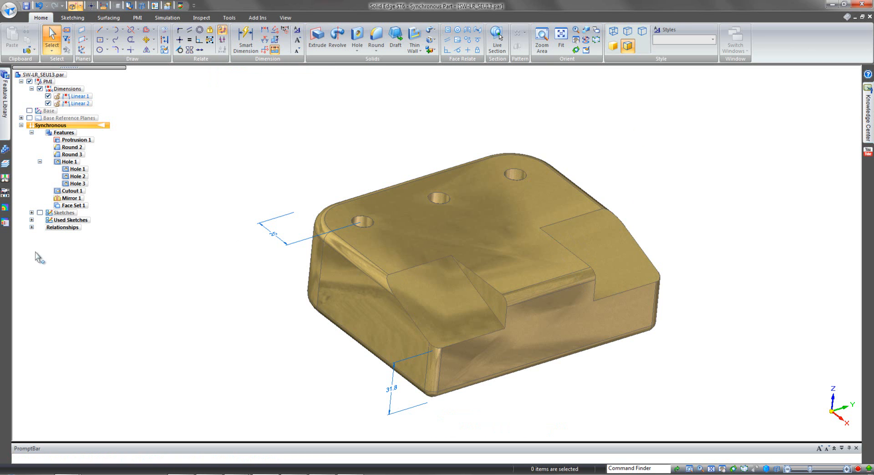
click(32, 227)
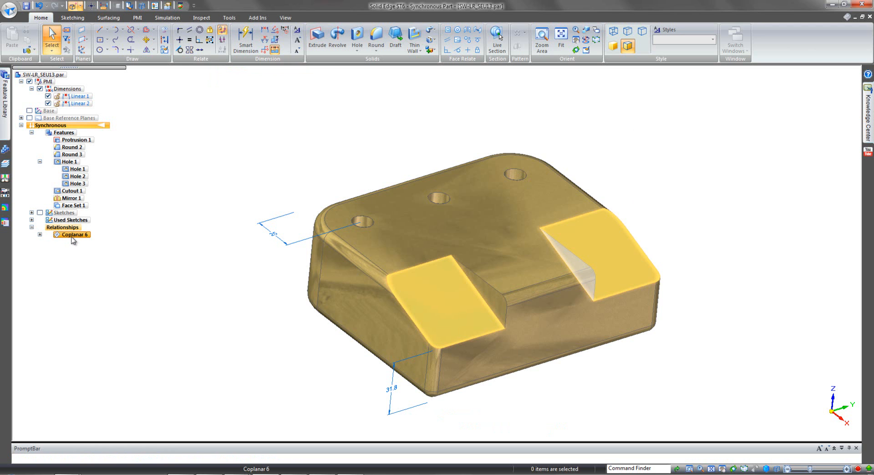
- Try the sloped pad's height dimension at 27.03 mm and 28.62 mm, and return it to 31.80 mm
shift+middle_drag(286, 381, 287, 345)
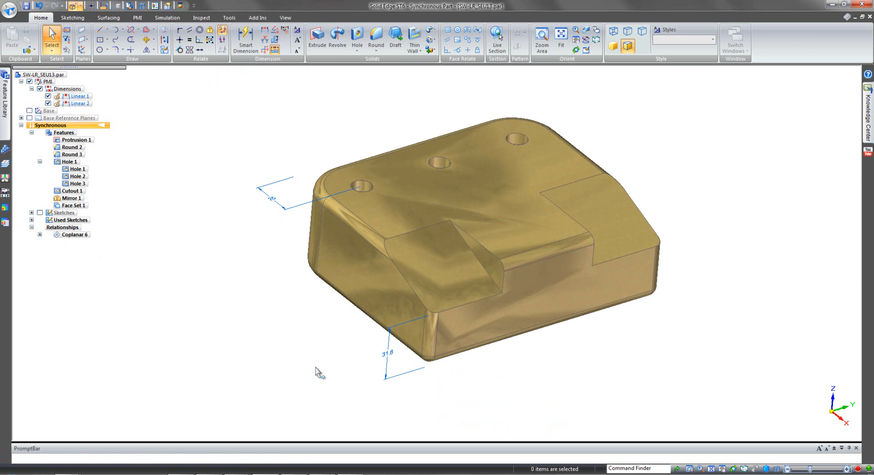
click(389, 359)
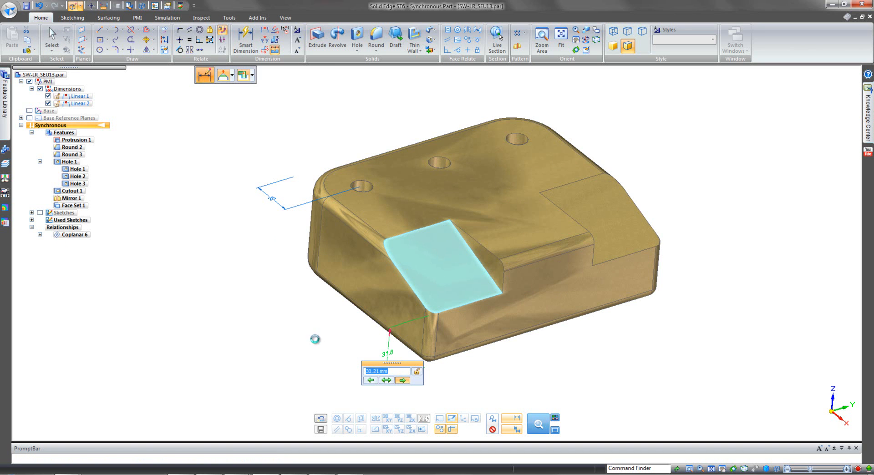
scroll(317, 344, down, 1)
scroll(317, 343, down, 2)
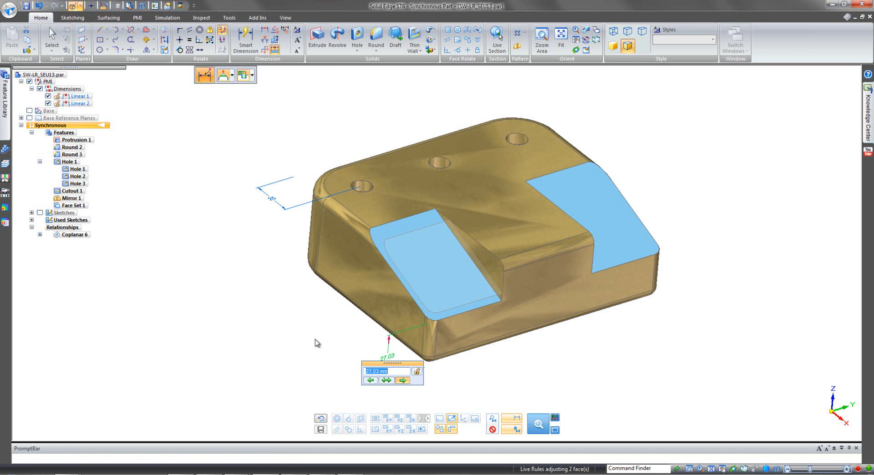
scroll(318, 344, up, 1)
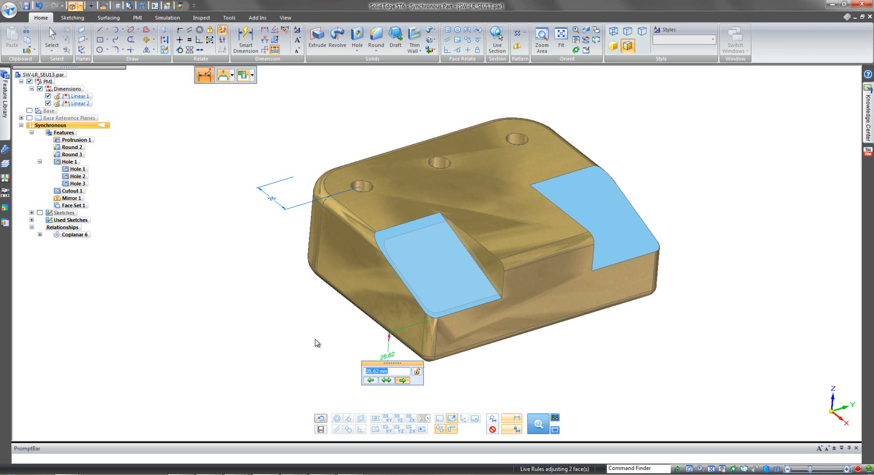
scroll(317, 343, up, 1)
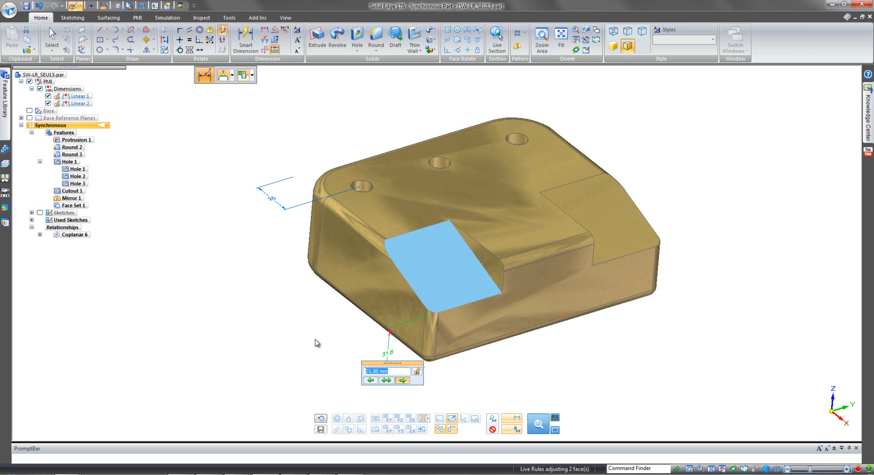
key(Return)
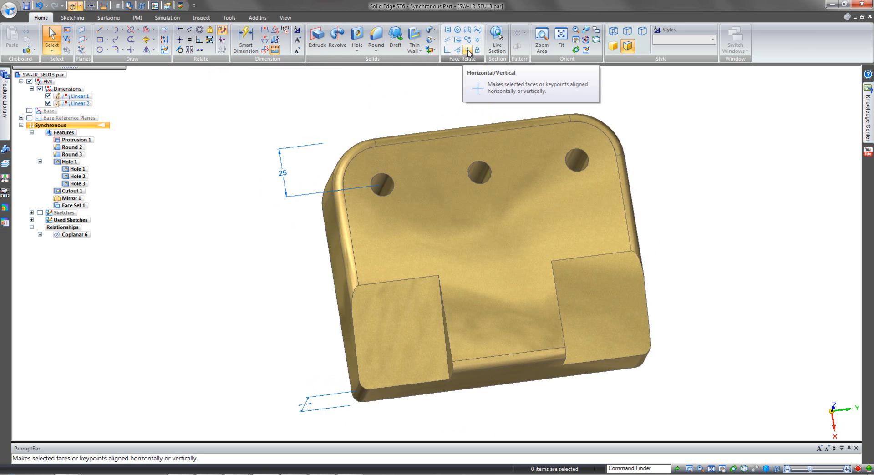
- Align the centers of all three holes in a row with Horizontal/Vertical face relationships
click(468, 51)
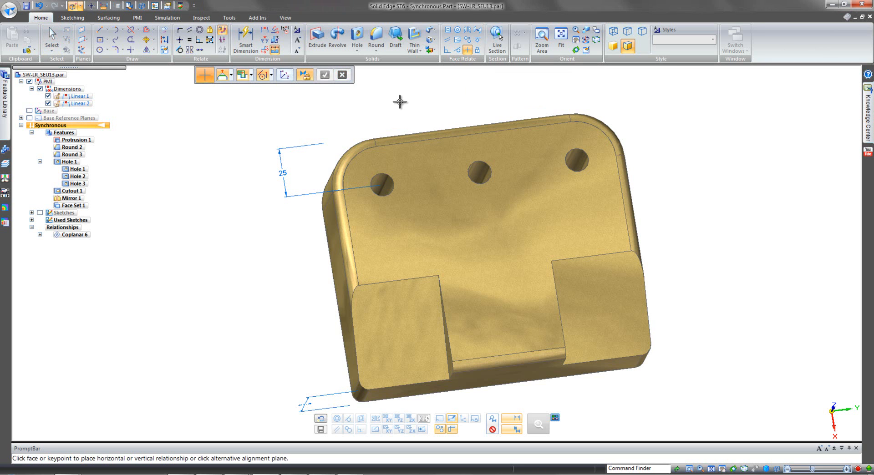
click(391, 179)
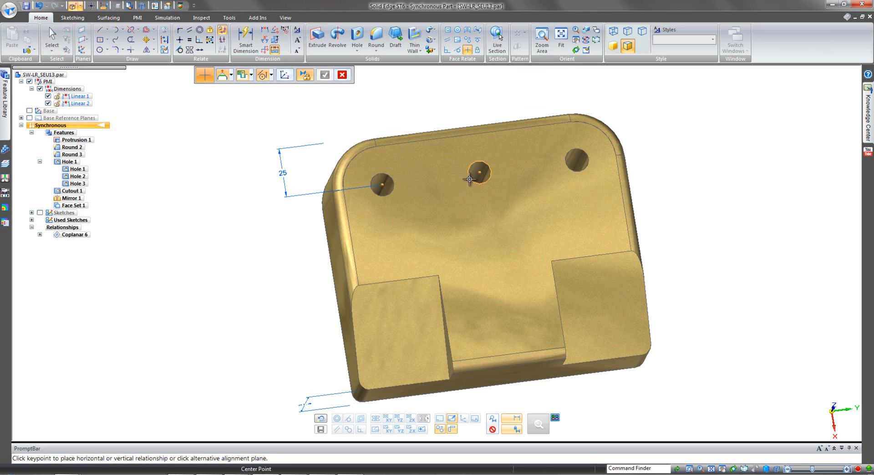
right_click(420, 99)
click(491, 170)
right_click(449, 82)
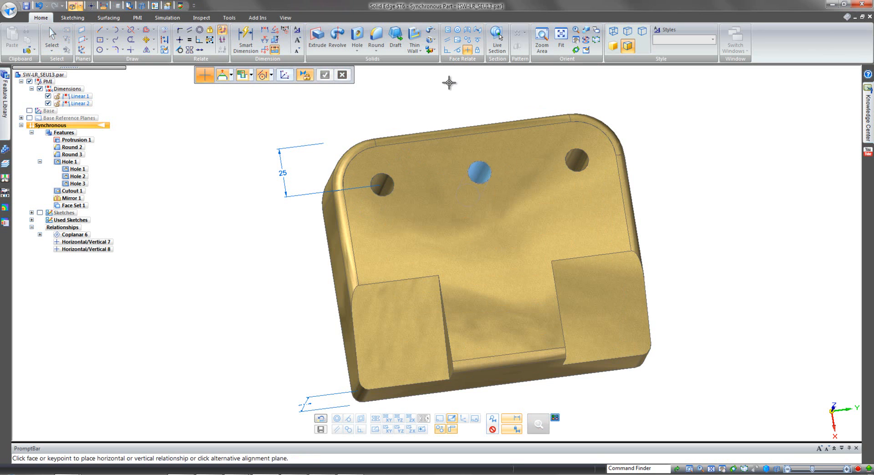
key(Escape)
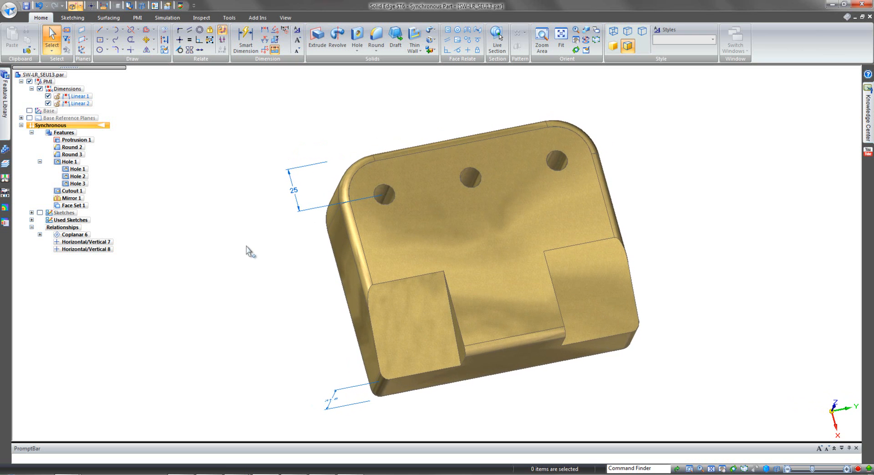
- Try the aligned holes' distance from the back face at 22.5 mm and 26.25 mm, and discard the edit
click(294, 194)
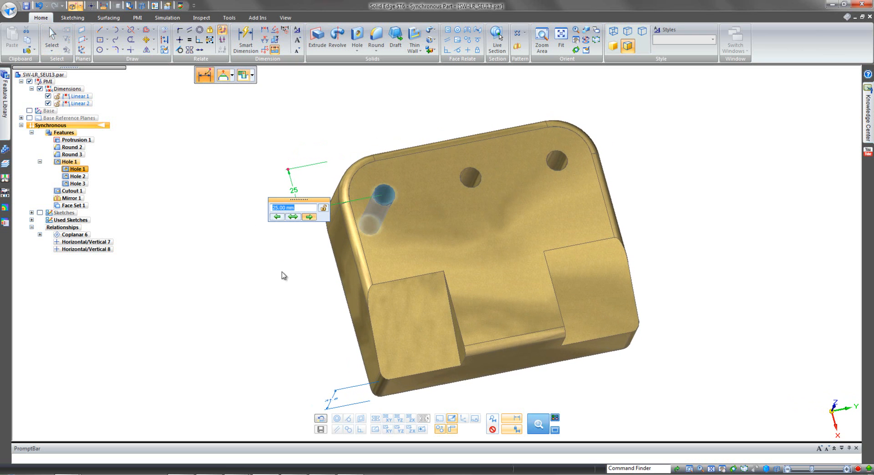
text(20)
key(Return)
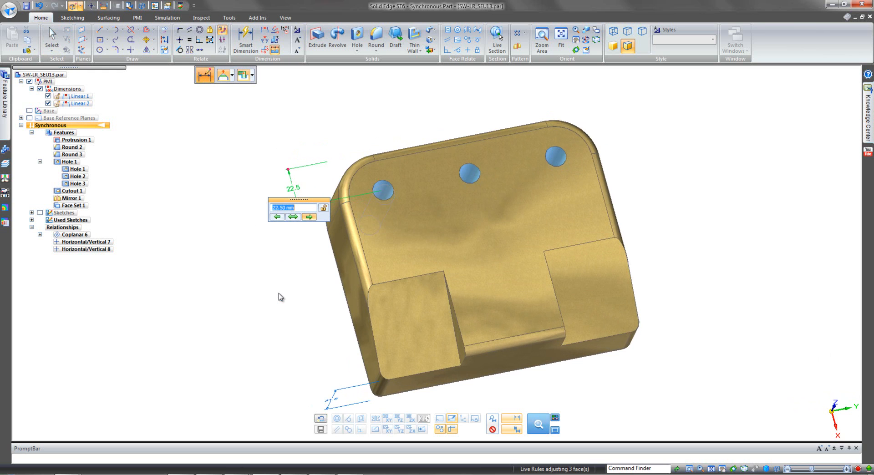
scroll(279, 296, down, 2)
scroll(279, 296, up, 4)
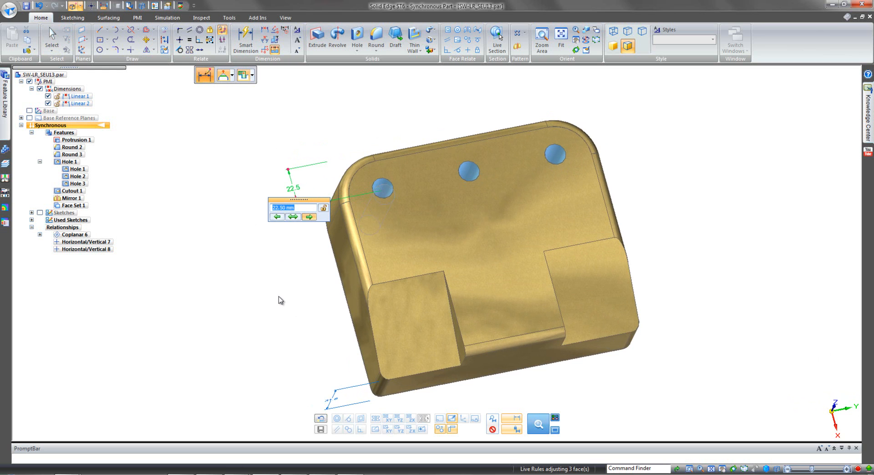
scroll(279, 297, up, 1)
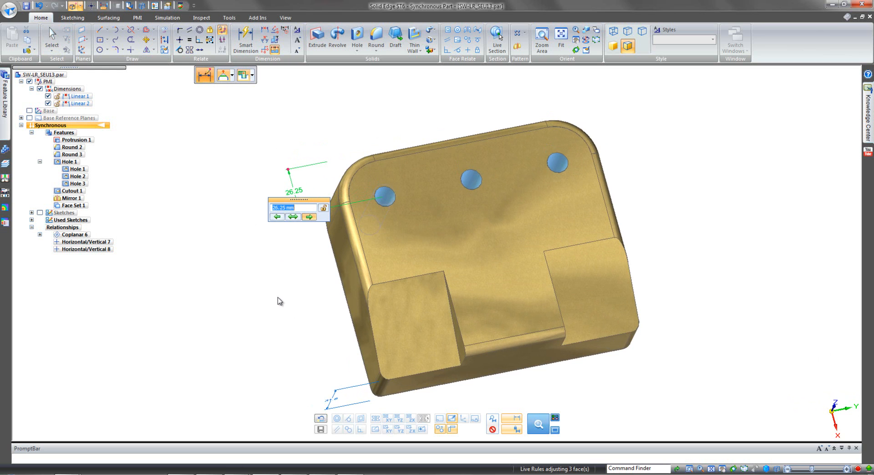
key(Escape)
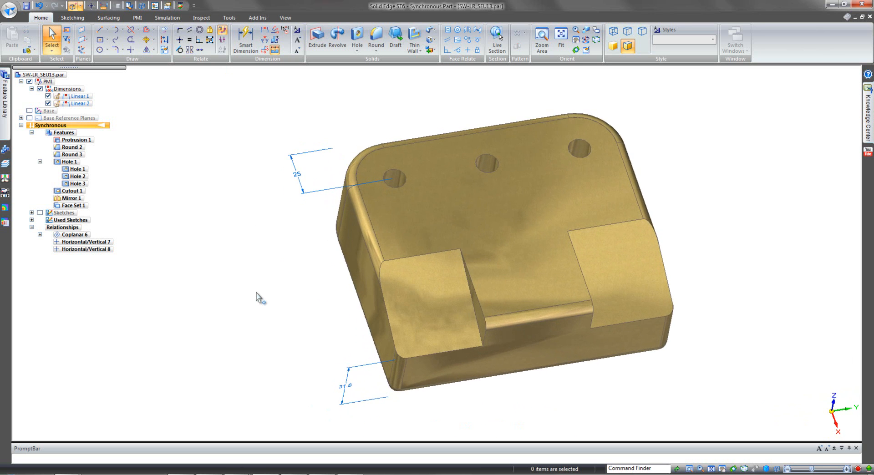
- Add a distance dimension between the sloped pad's upper edge and the dimensioned hole, in line with the hole's existing 25 mm dimension
right_click(260, 264)
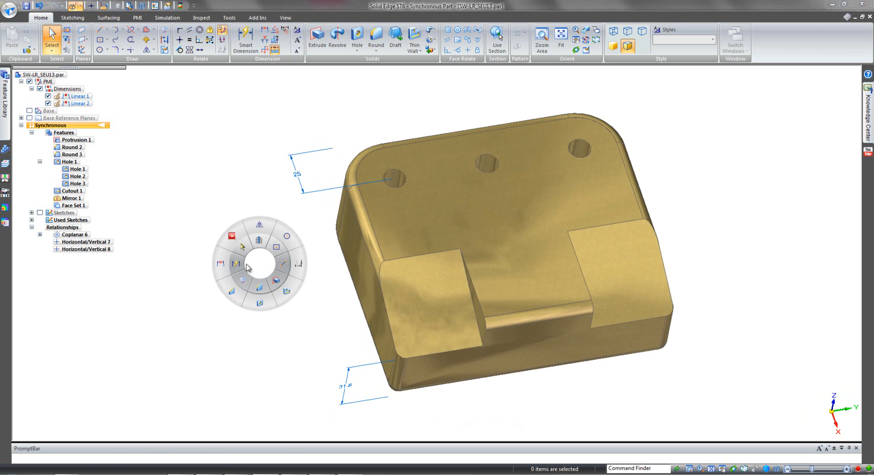
click(228, 267)
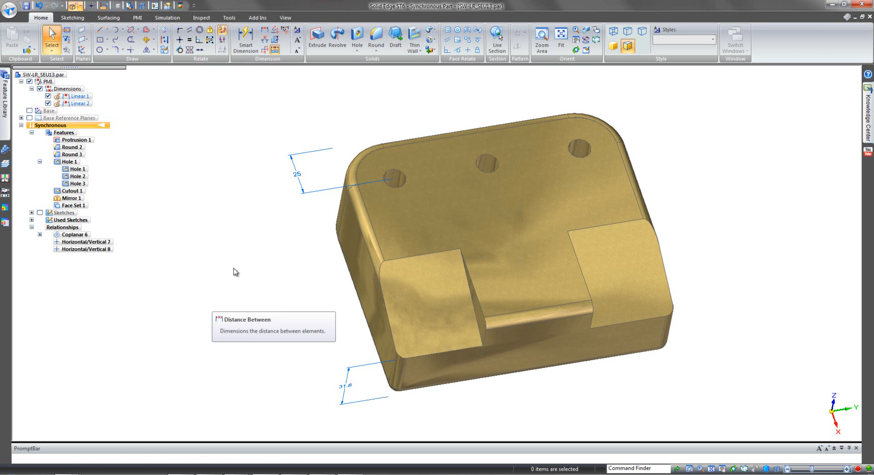
click(410, 257)
click(399, 187)
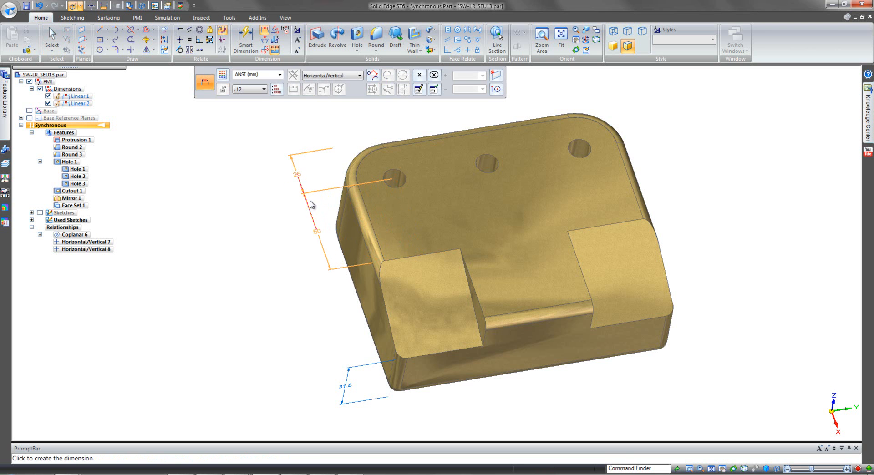
click(310, 208)
click(311, 227)
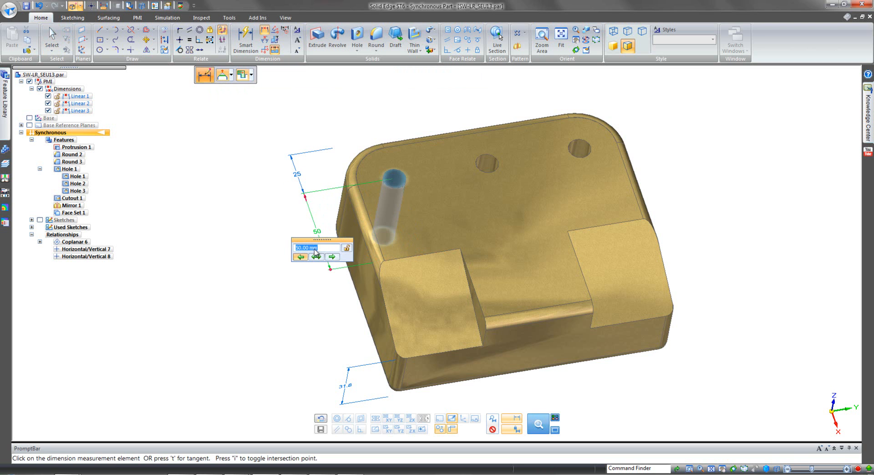
- Lock the new dimension between the hole and the sloped pad
drag(316, 241, 267, 240)
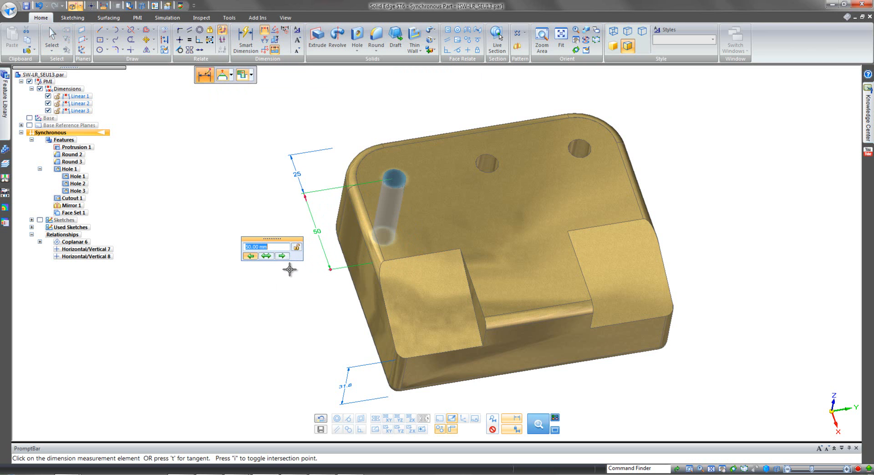
click(297, 247)
click(306, 311)
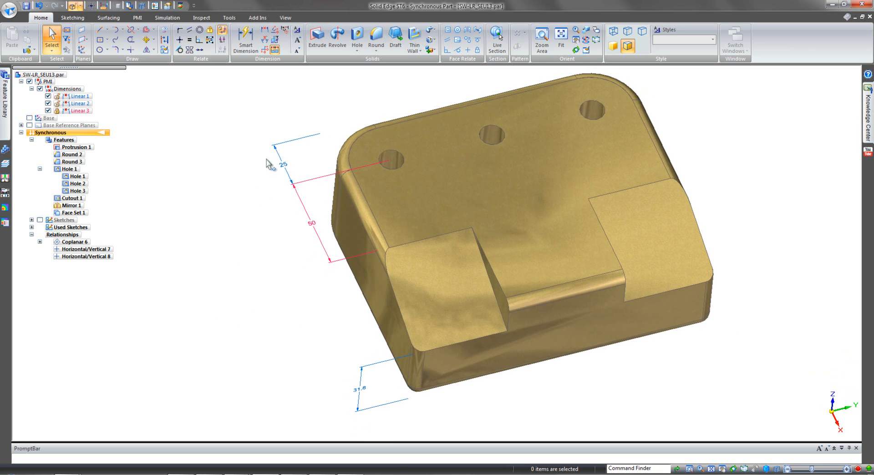
- Try the hole distance from the back face at 23.75, 21.25 and 22.5 mm, and return it to 25 mm
click(288, 167)
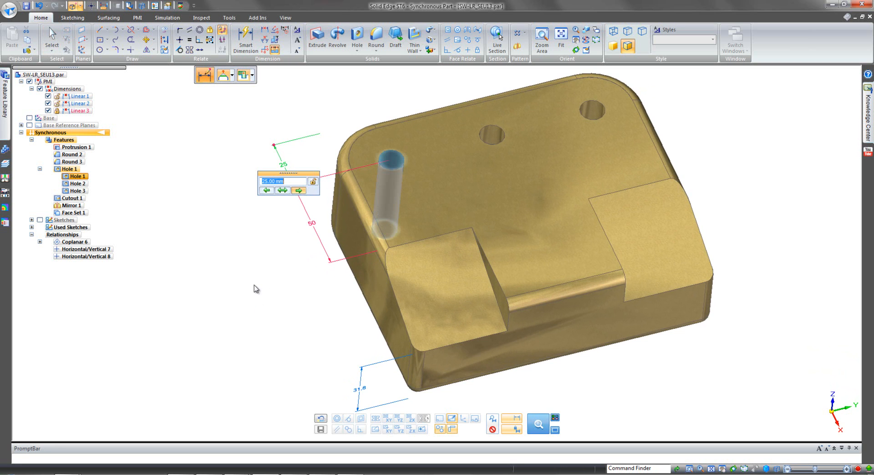
text(23.75)
key(Return)
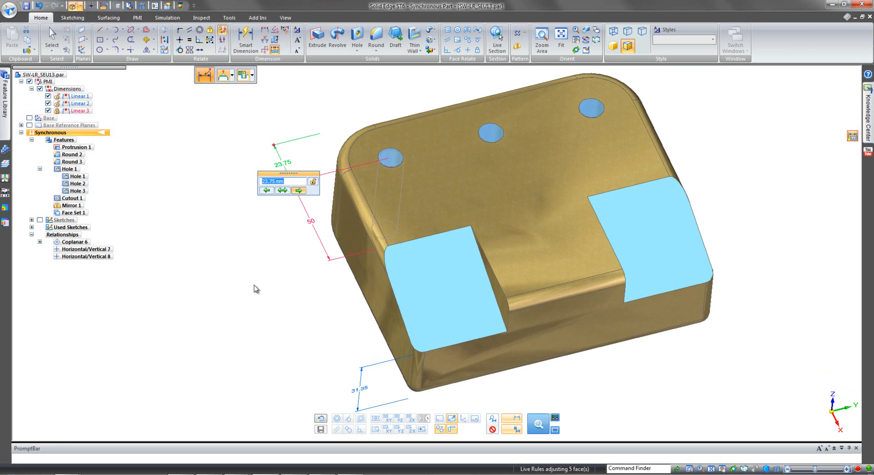
scroll(254, 285, down, 2)
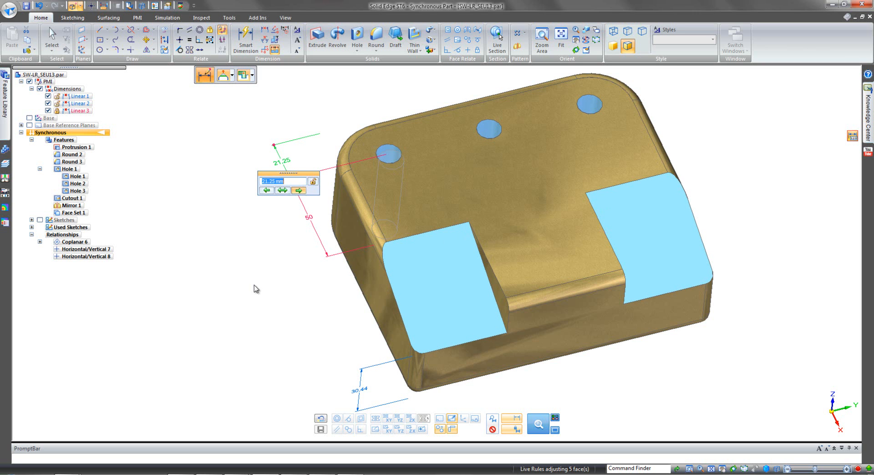
scroll(254, 285, up, 1)
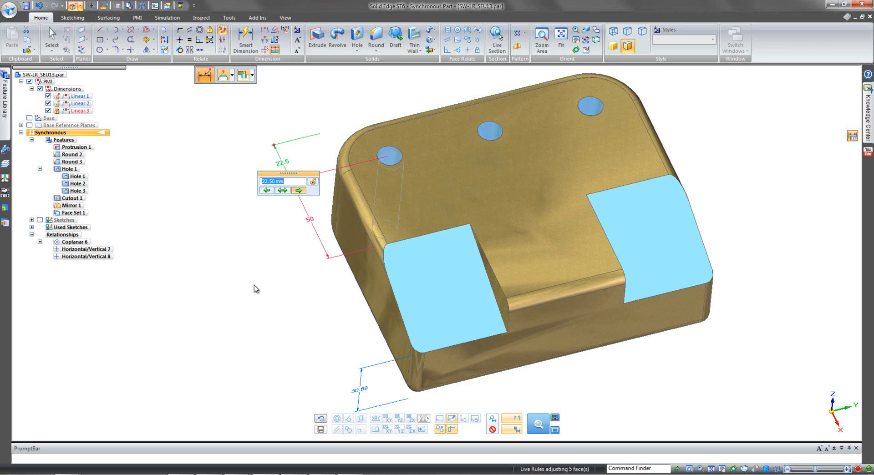
scroll(254, 285, up, 2)
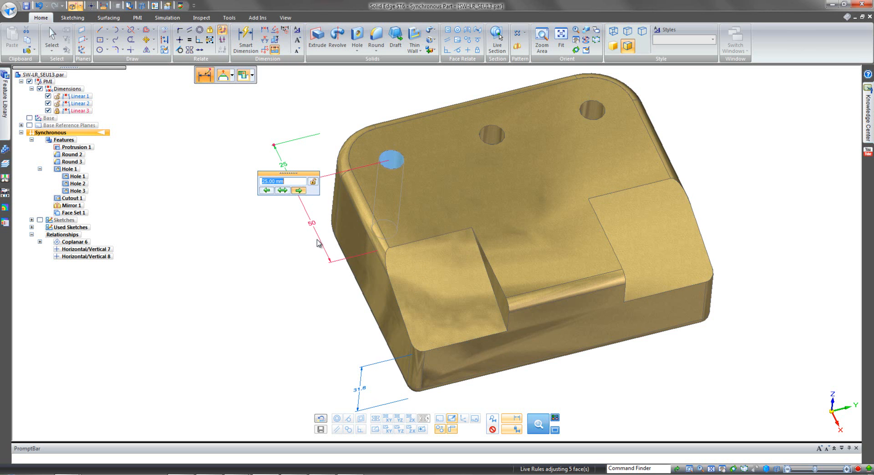
- Try reducing the hole distance from the back face to 20 mm, return it to 25 mm and close the edit
scroll(292, 285, down, 1)
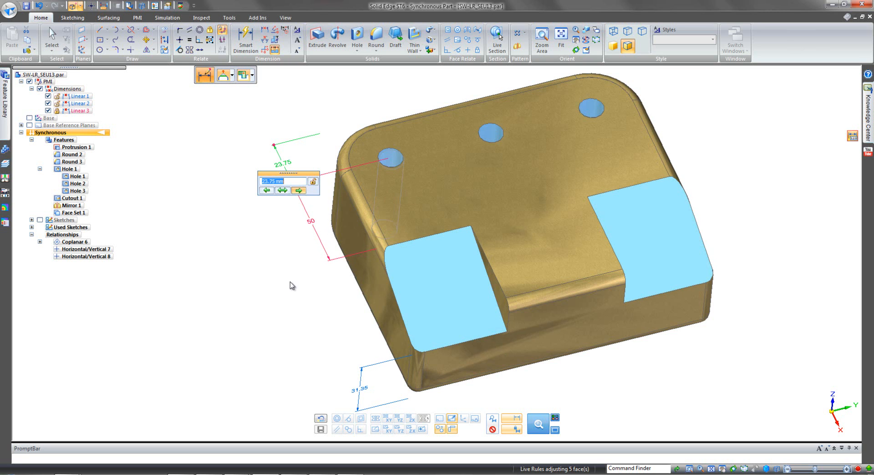
scroll(290, 283, down, 1)
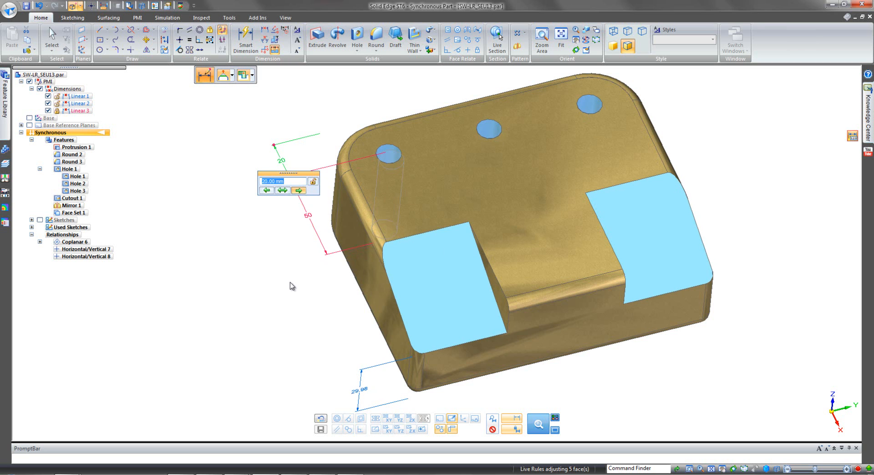
text(22.5)
key(Return)
text(25)
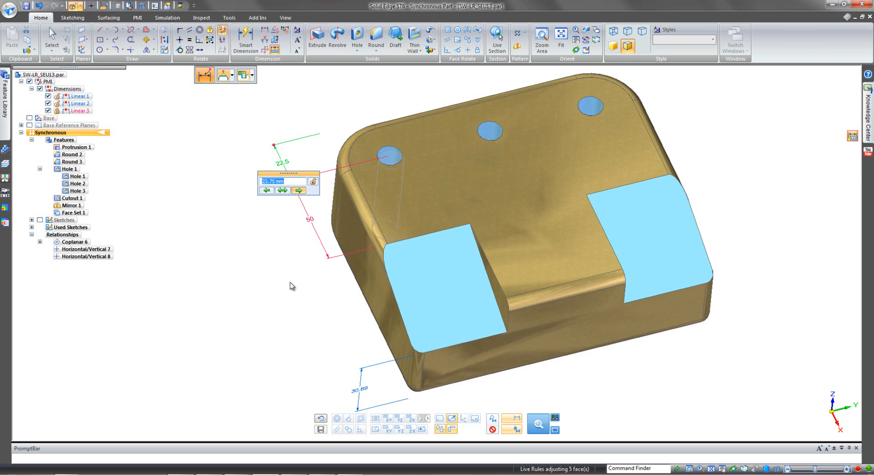
key(Return)
click(289, 283)
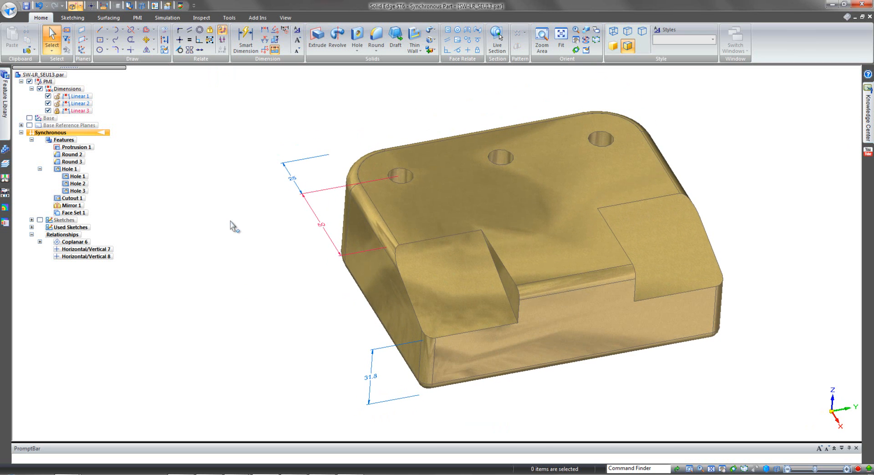
- Set the 25 mm hole dimension to drive from both ends, lock it and close the edit
click(294, 179)
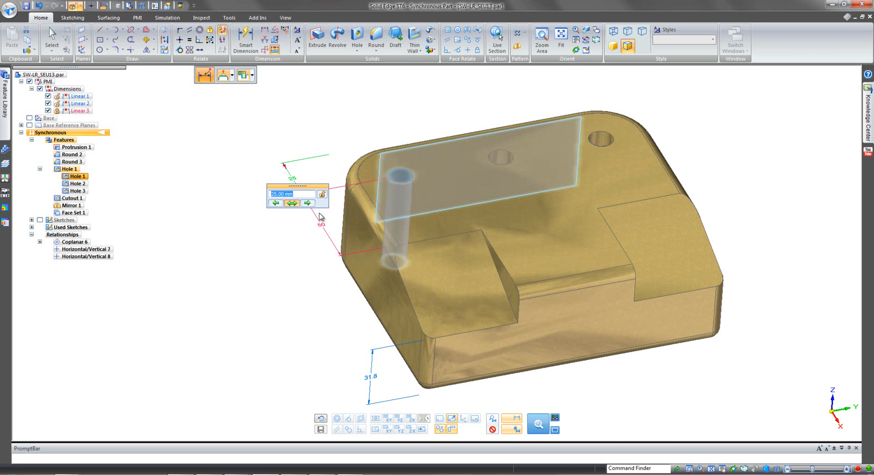
click(322, 194)
key(Escape)
scroll(260, 261, down, 2)
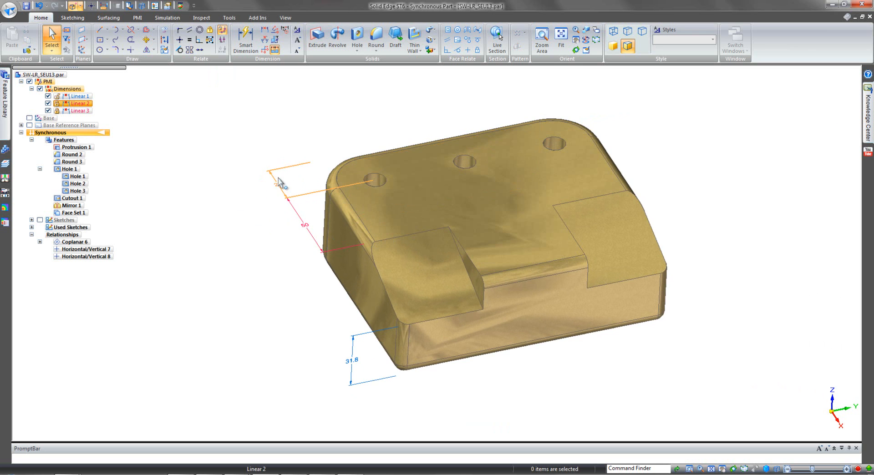
- Try the height dimension of the sloped pad at 23.85, 28.62 and 30.21 mm, return it to 31.8 mm and close the edit
middle_drag(277, 235, 271, 254)
middle_drag(299, 317, 340, 358)
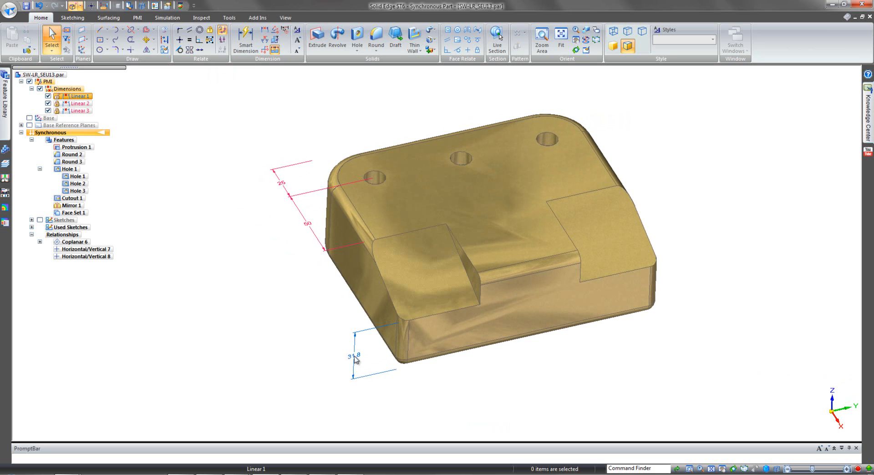
click(352, 357)
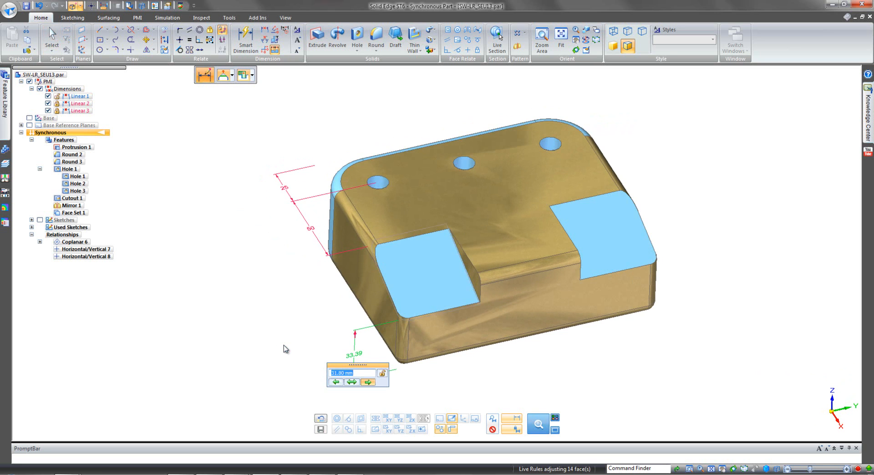
scroll(286, 349, down, 1)
scroll(286, 349, down, 3)
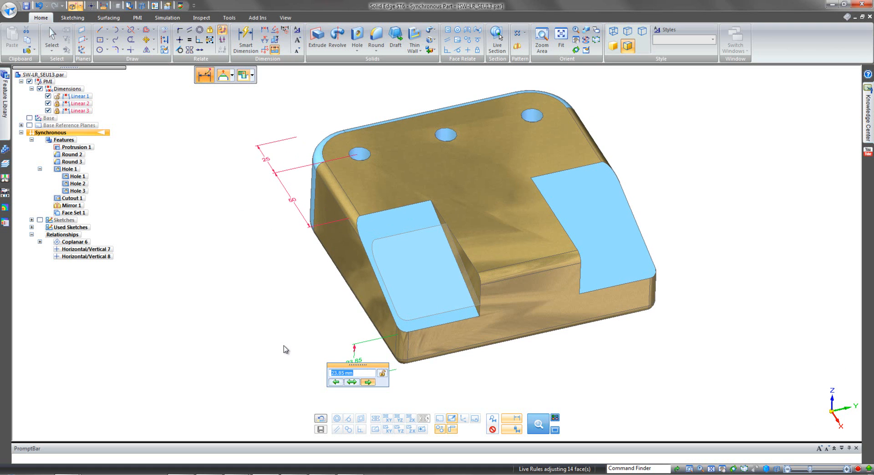
scroll(285, 349, up, 1)
scroll(285, 349, up, 1)
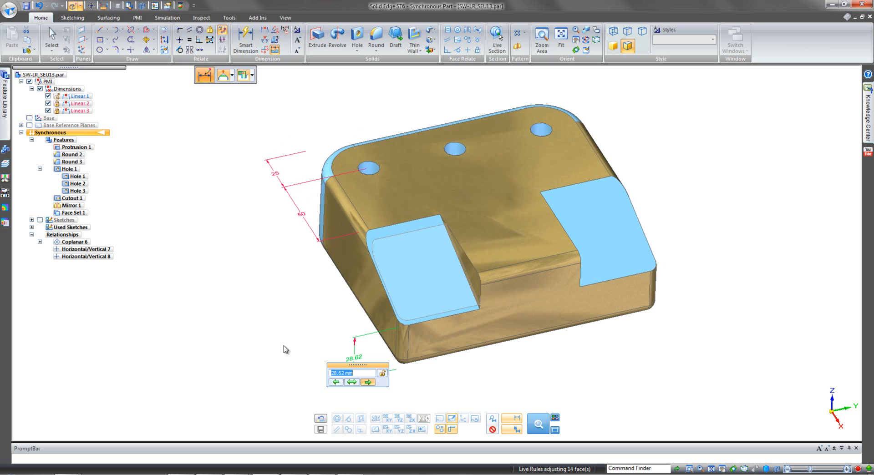
scroll(285, 349, up, 1)
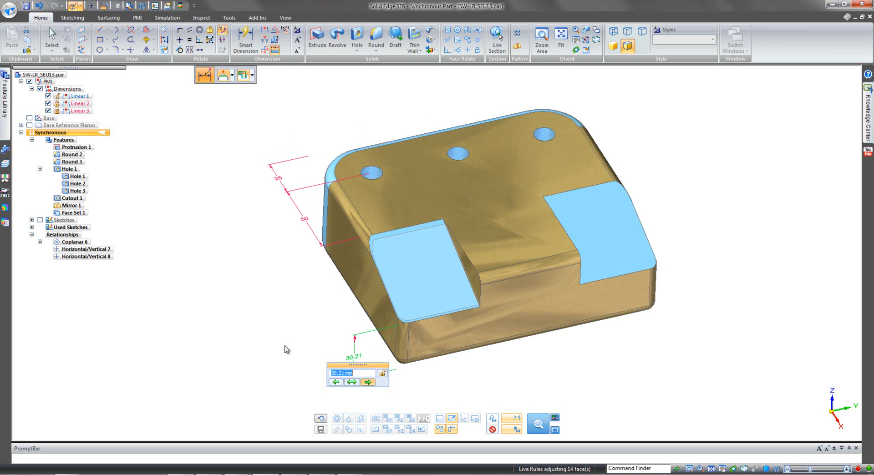
scroll(285, 349, up, 1)
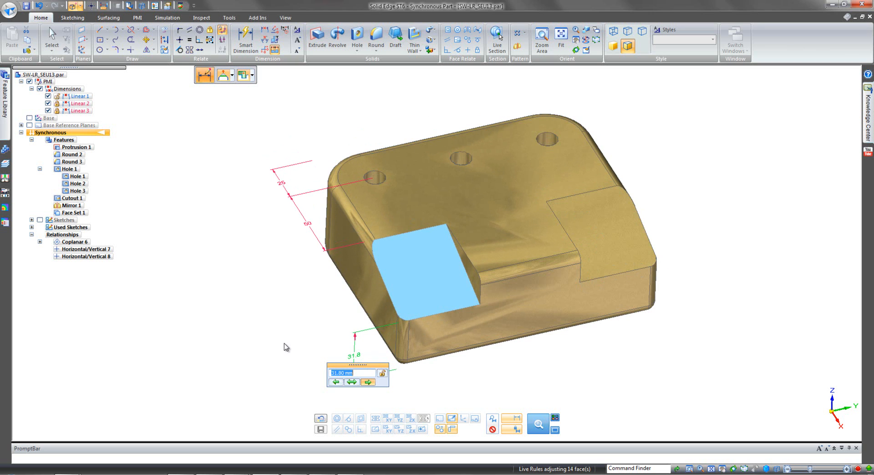
scroll(285, 344, up, 1)
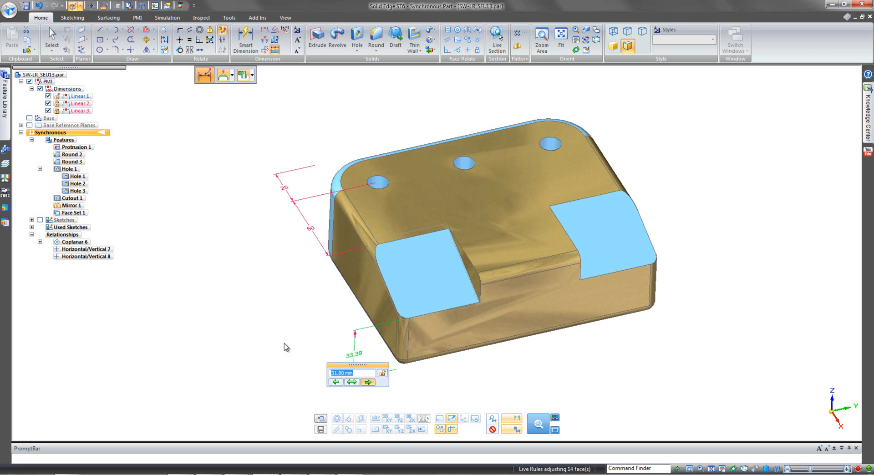
scroll(285, 349, down, 1)
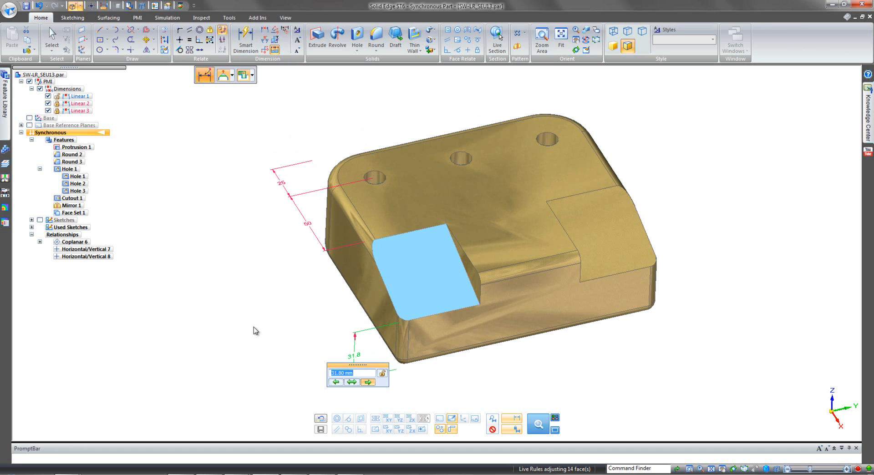
key(Escape)
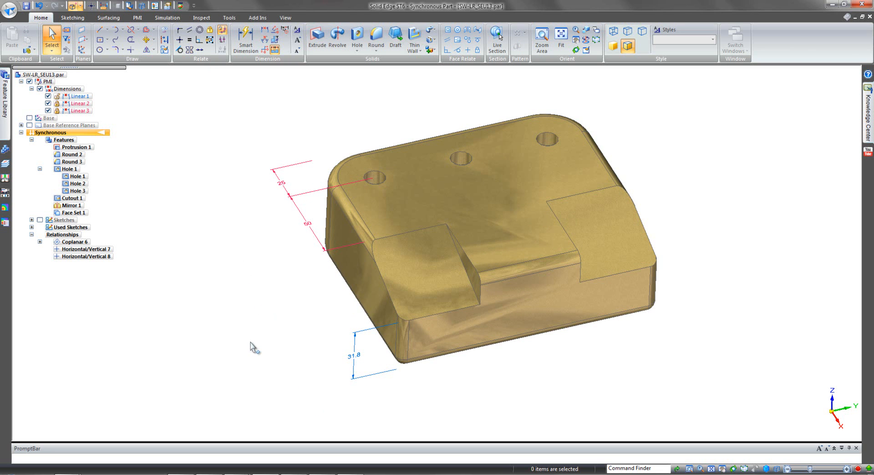
- Try lowering the sloped pad's height dimension again to 28.62 and 27.03 mm, return it to 31.8 mm and close the edit
middle_drag(250, 343, 254, 319)
click(354, 357)
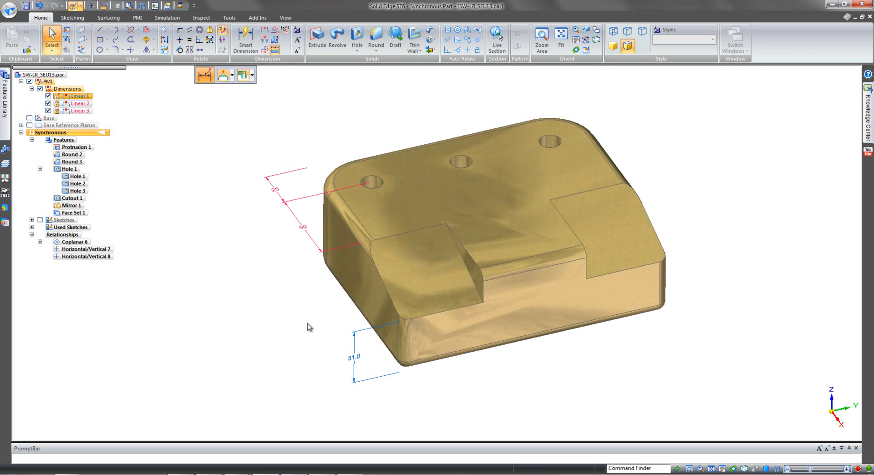
scroll(302, 342, up, 1)
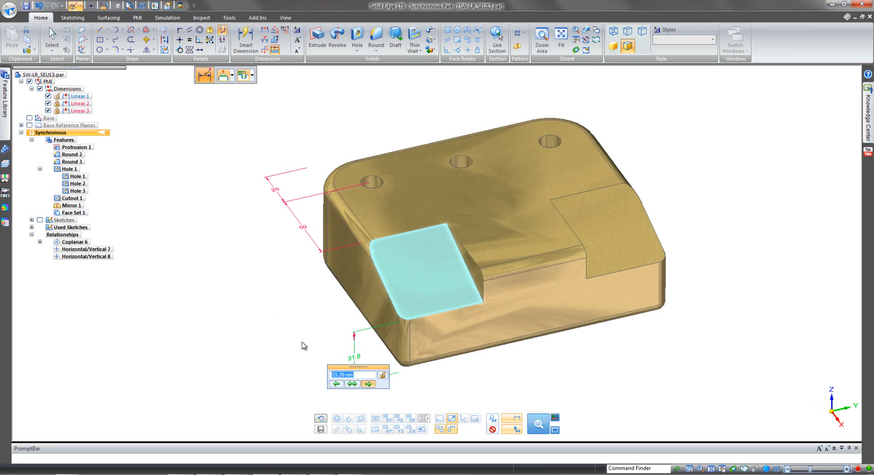
scroll(302, 347, down, 4)
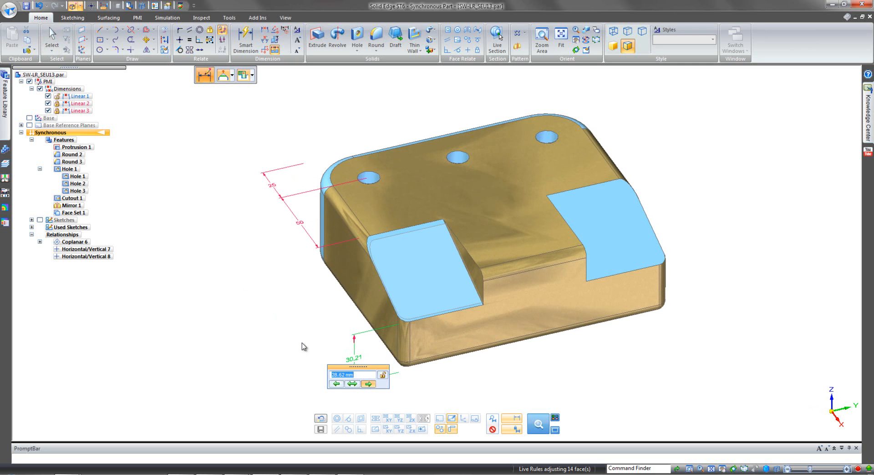
scroll(299, 350, up, 2)
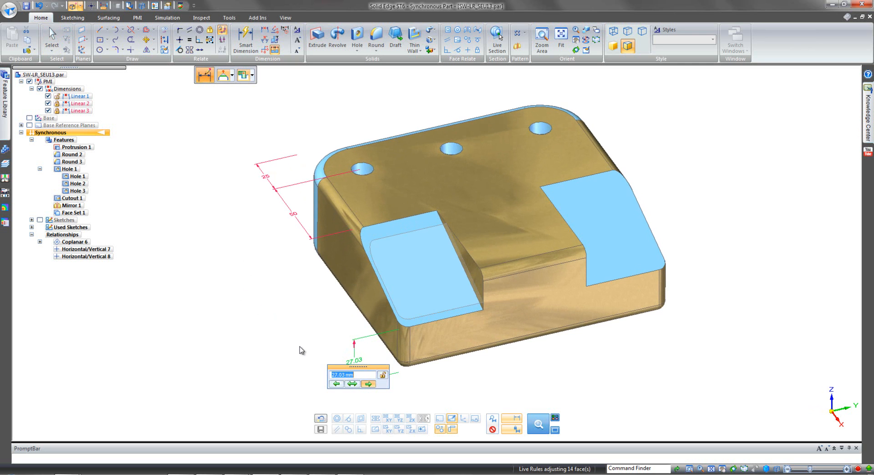
scroll(301, 353, up, 1)
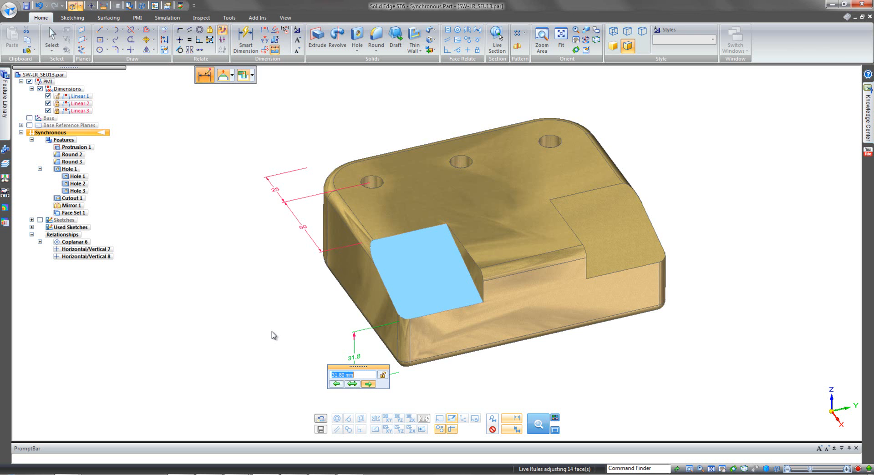
key(Escape)
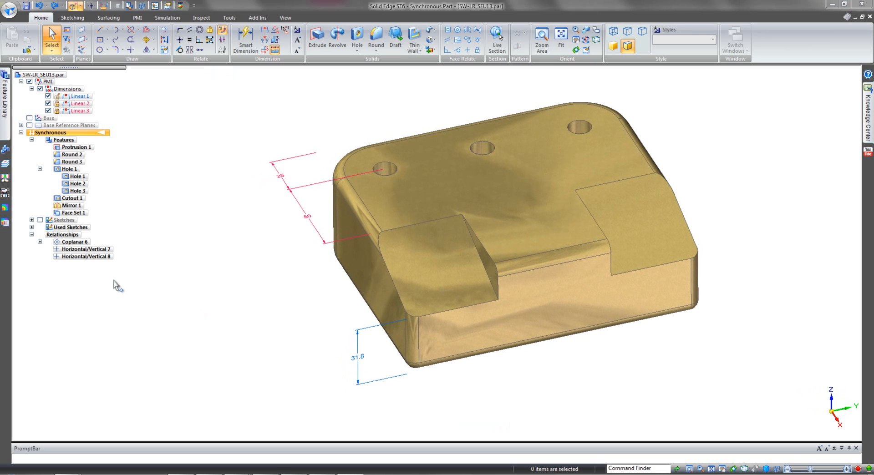
- Delete the Horizontal/Vertical 8, Horizontal/Vertical 7 and Coplanar 6 relationships from the part
click(97, 262)
right_click(97, 262)
click(93, 328)
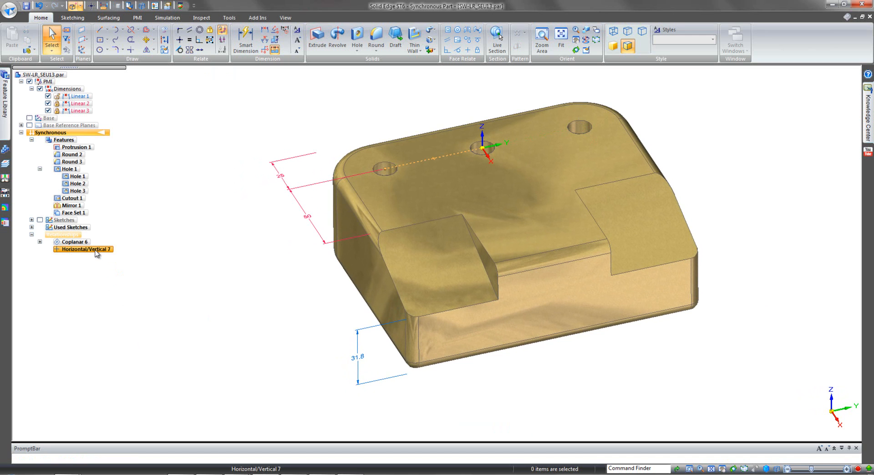
click(97, 254)
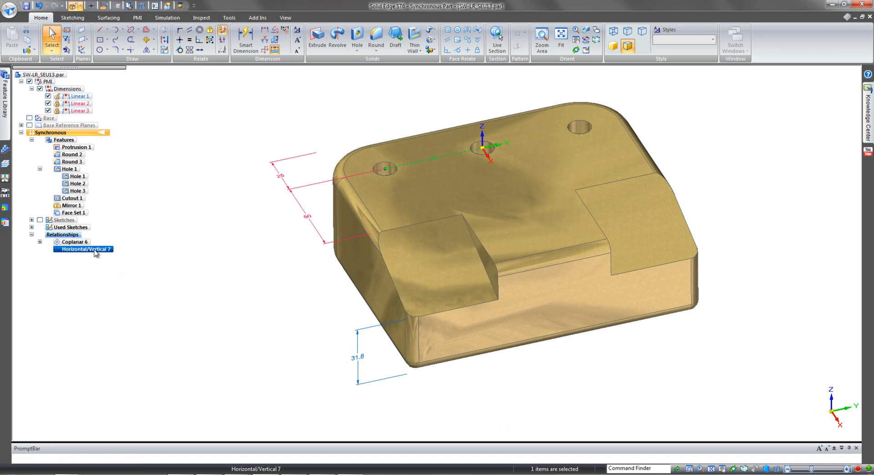
right_click(97, 253)
click(118, 319)
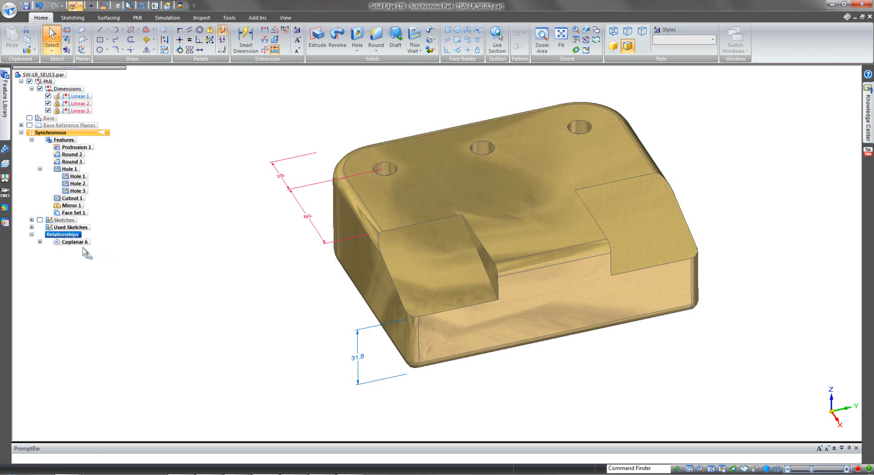
right_click(85, 242)
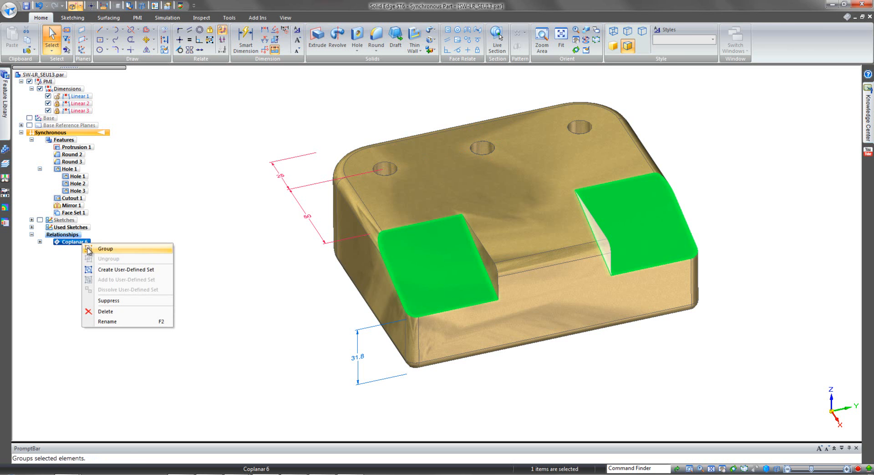
click(111, 313)
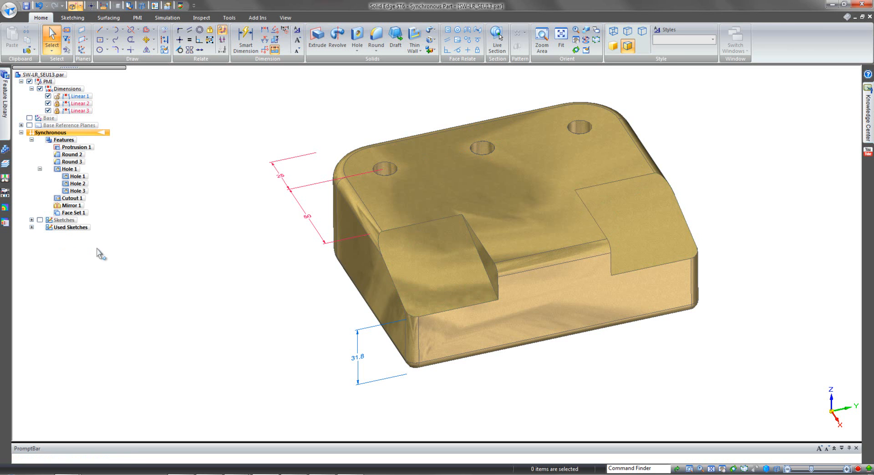
- Delete the locked 25 mm dimension between the hole and the back face
click(284, 185)
right_click(264, 181)
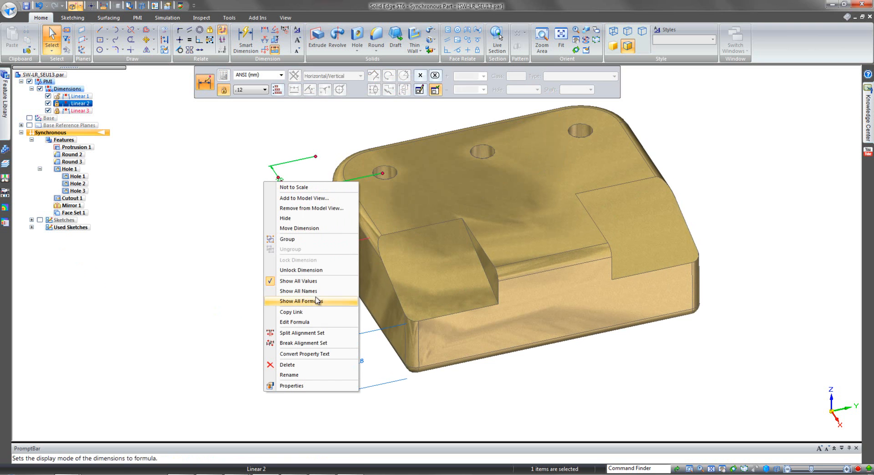
click(290, 365)
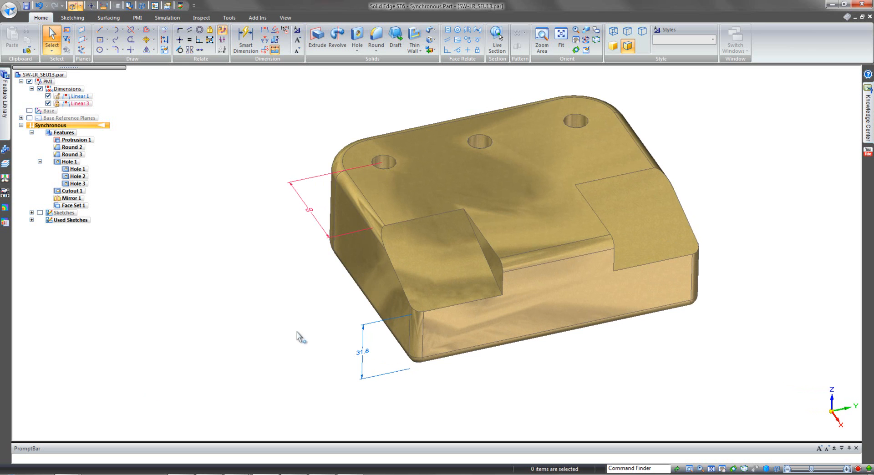
- Check the Live Rules for the side face, and reduce the sloped pad's height dimension through 28.62 and 25.44 mm to 27.03 mm
click(368, 274)
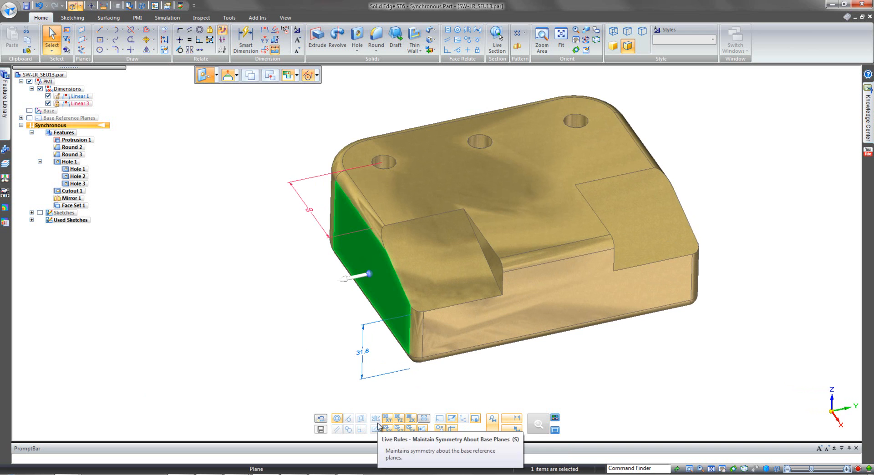
click(336, 419)
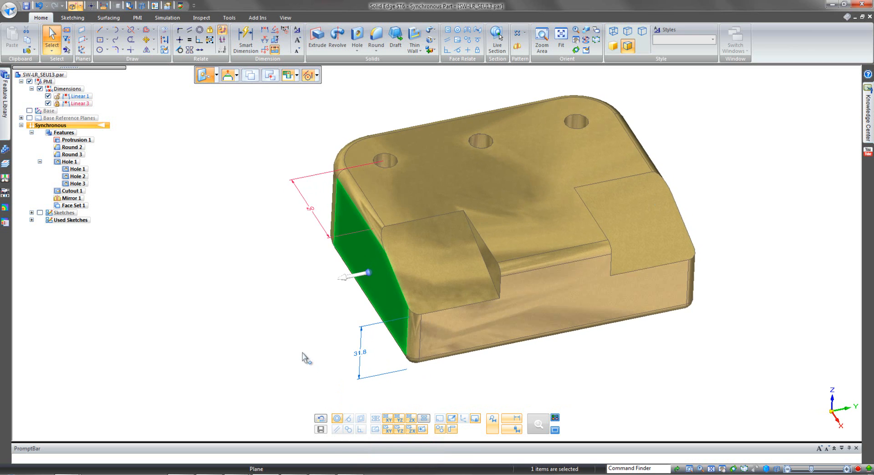
click(361, 358)
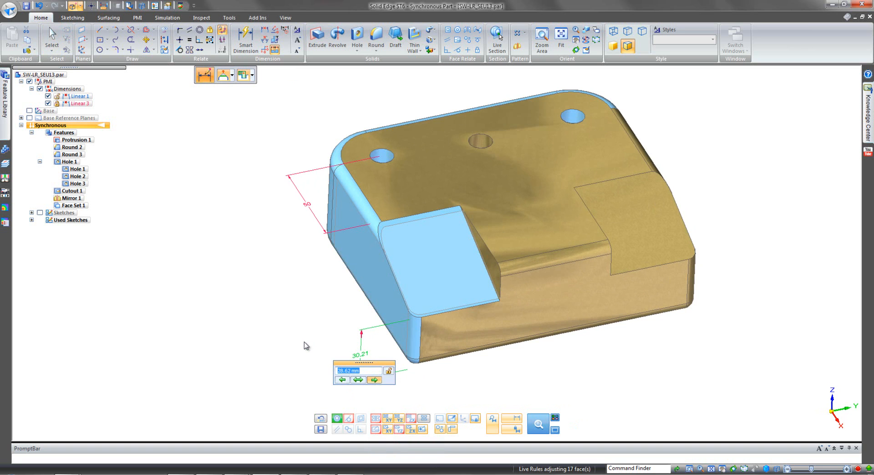
scroll(306, 346, down, 1)
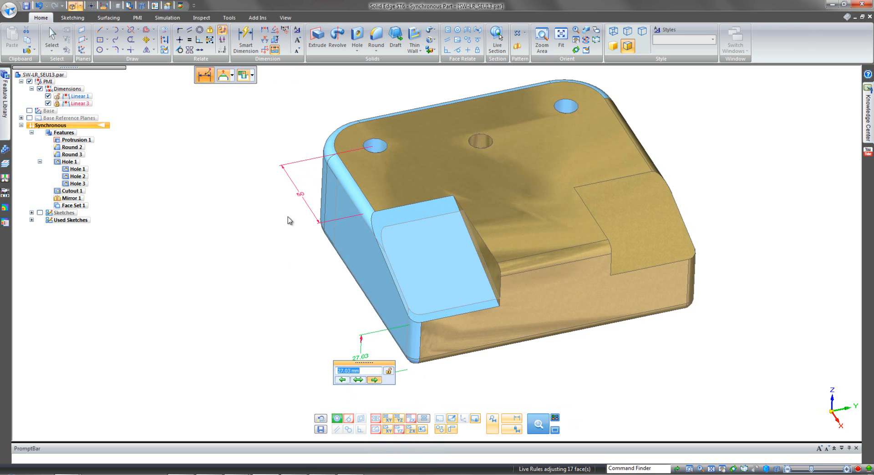
scroll(269, 291, down, 1)
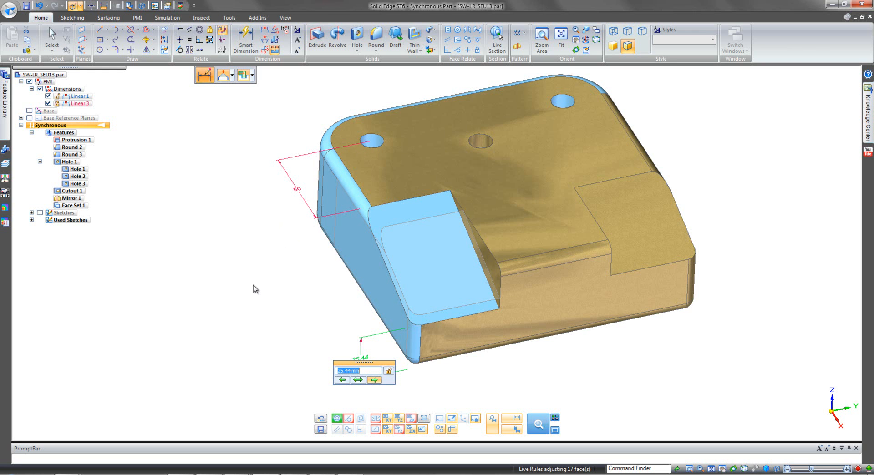
scroll(254, 286, up, 1)
scroll(253, 285, down, 1)
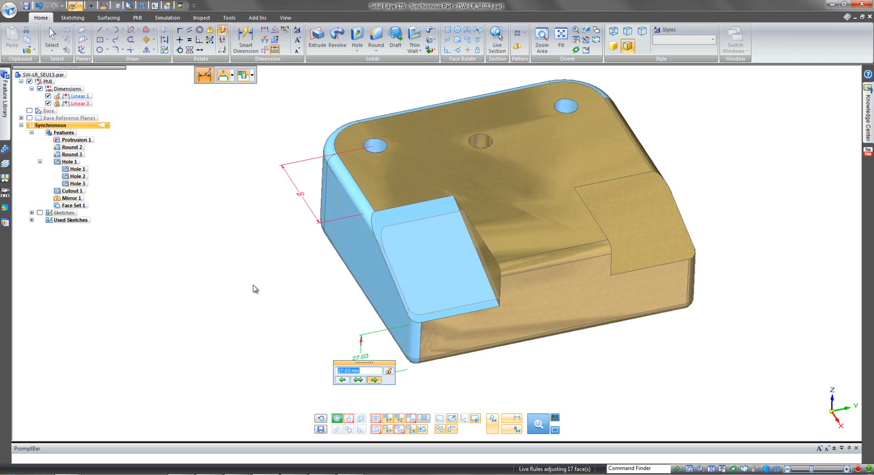
- Try lowering the sloped pad's height dimension to 22.26 mm with the current rules, return it to 31.8 mm and close the edit
middle_drag(260, 279, 254, 256)
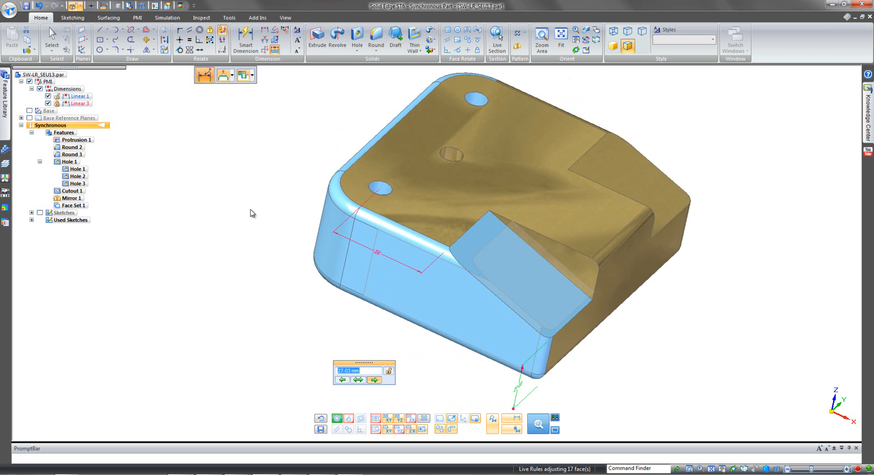
middle_drag(267, 302, 385, 152)
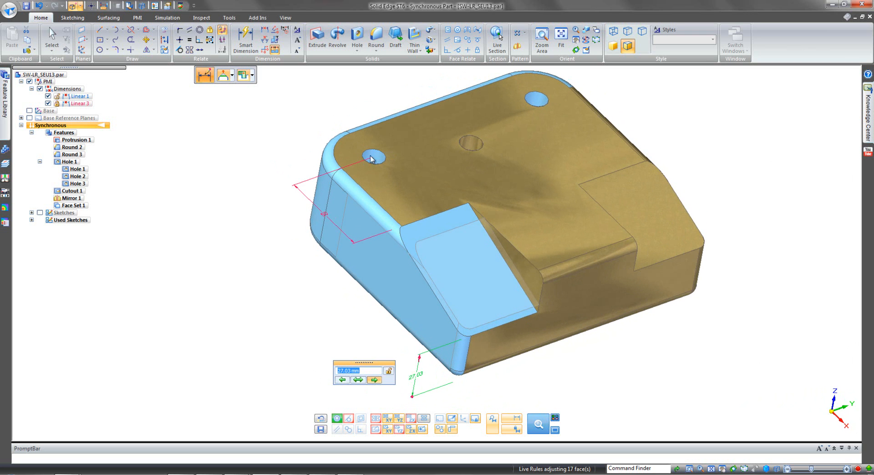
middle_drag(336, 146, 313, 325)
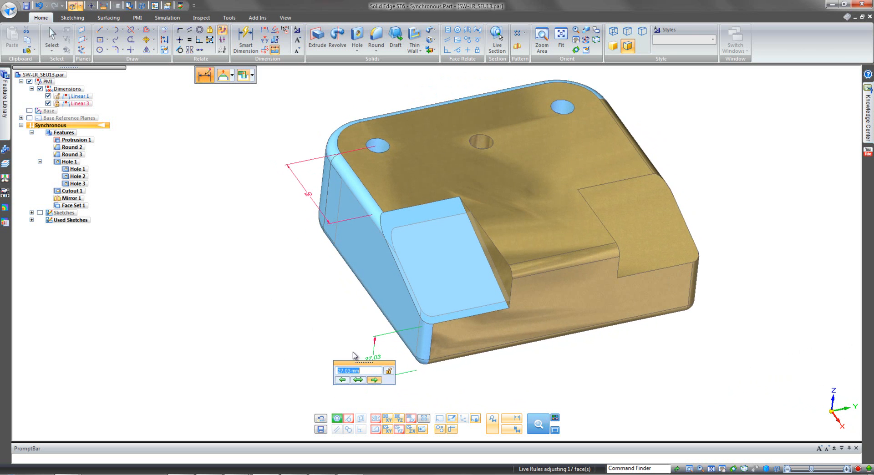
scroll(355, 356, down, 1)
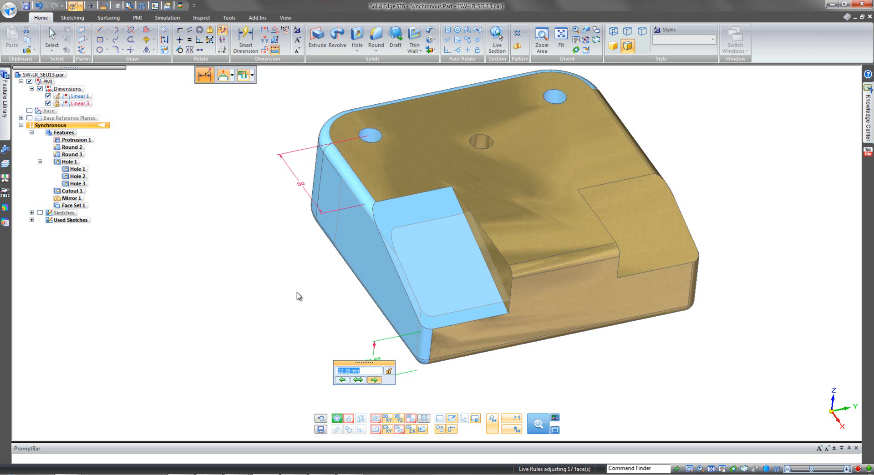
scroll(297, 302, up, 1)
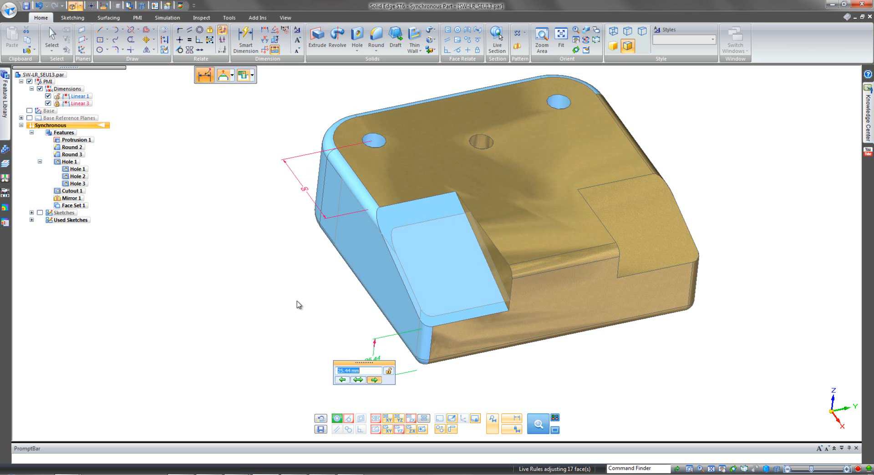
scroll(298, 305, up, 1)
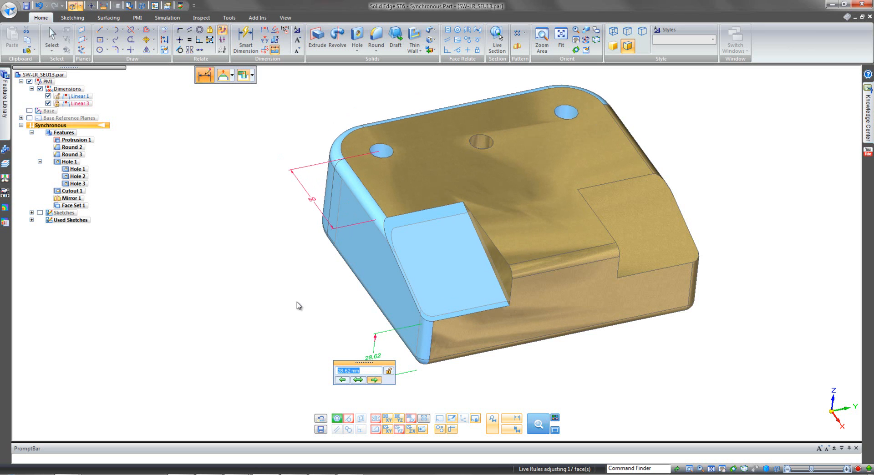
scroll(298, 306, up, 1)
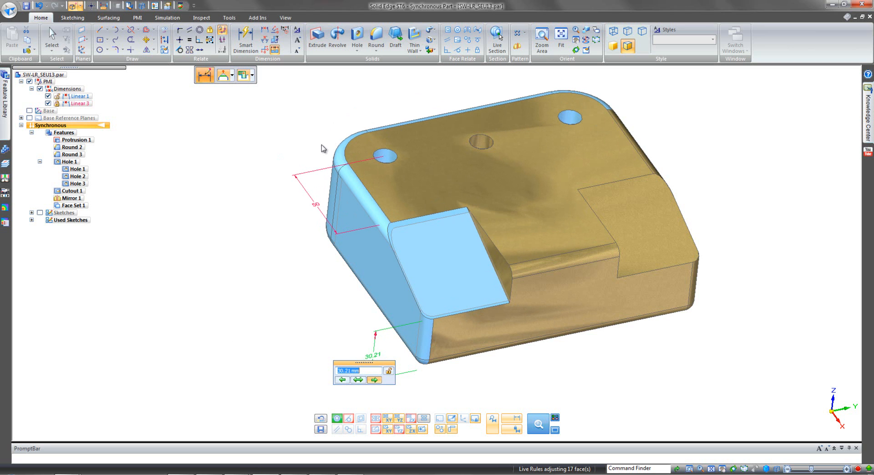
scroll(288, 362, up, 1)
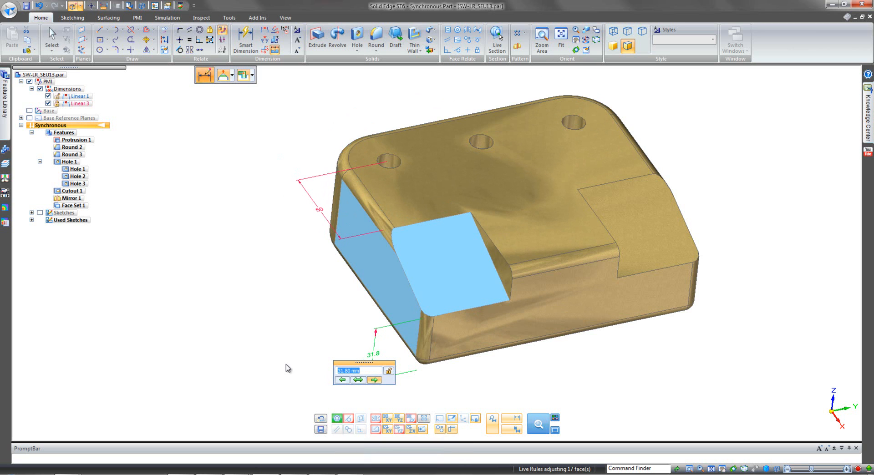
click(266, 368)
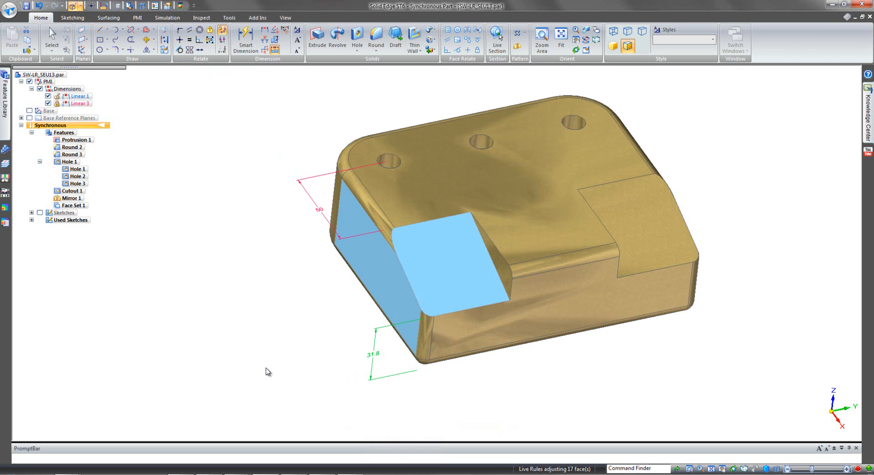
click(375, 274)
click(283, 357)
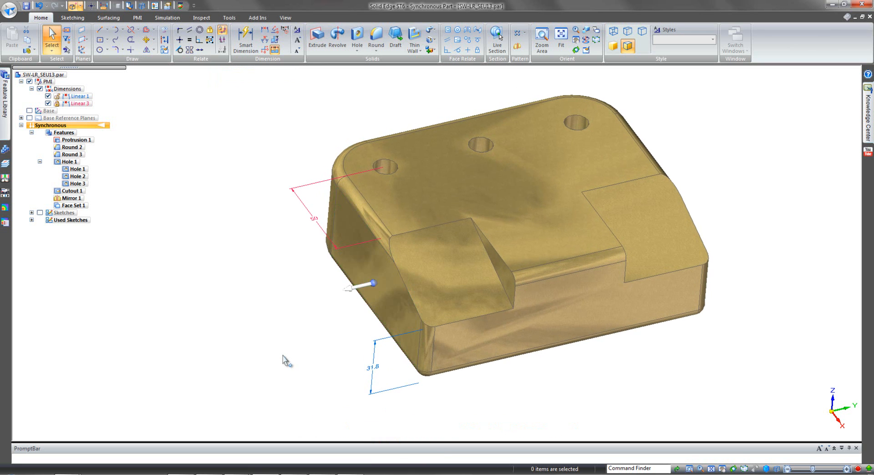
- Turn on the tangent and coplanar Live Rules for the sloped pad's height dimension, testing it at 25.44 mm and returning to 31.8 mm
click(373, 370)
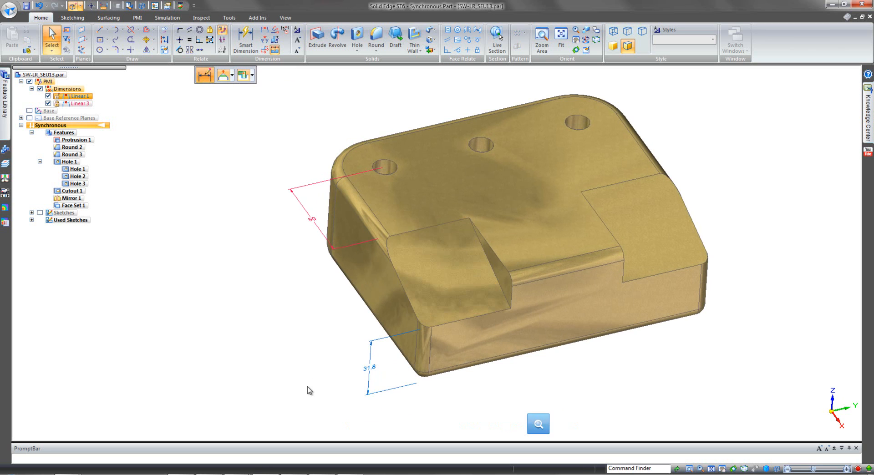
click(351, 421)
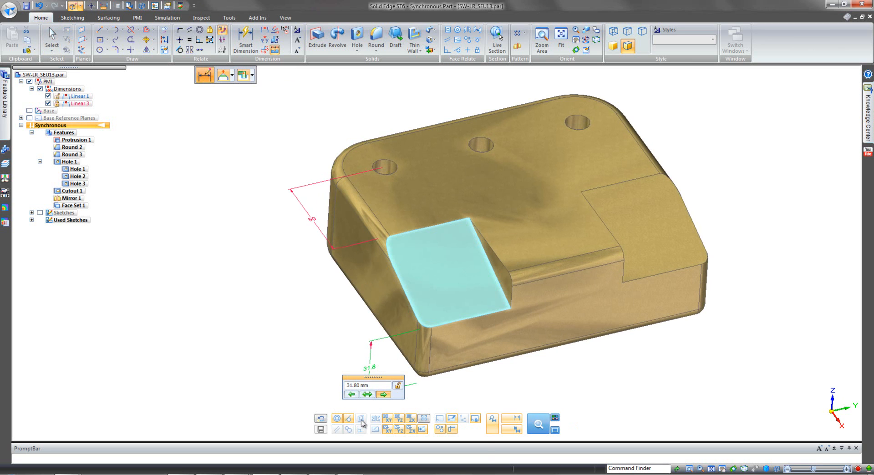
click(362, 422)
scroll(294, 351, down, 1)
scroll(294, 352, down, 1)
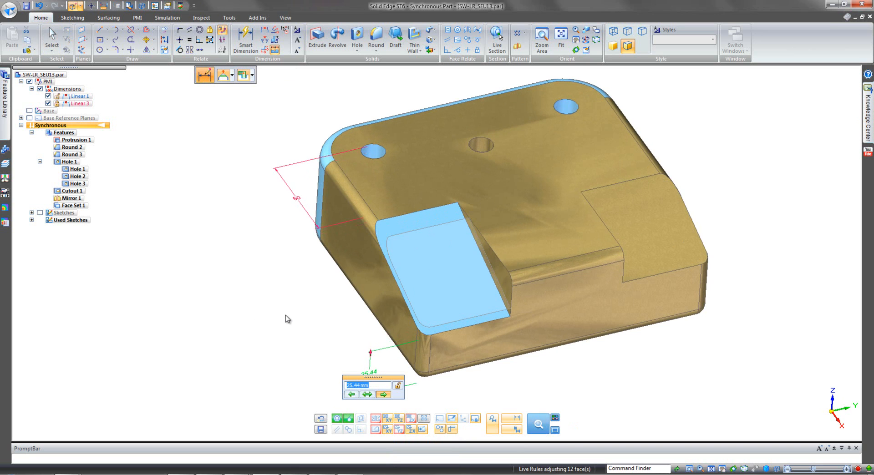
scroll(286, 316, up, 3)
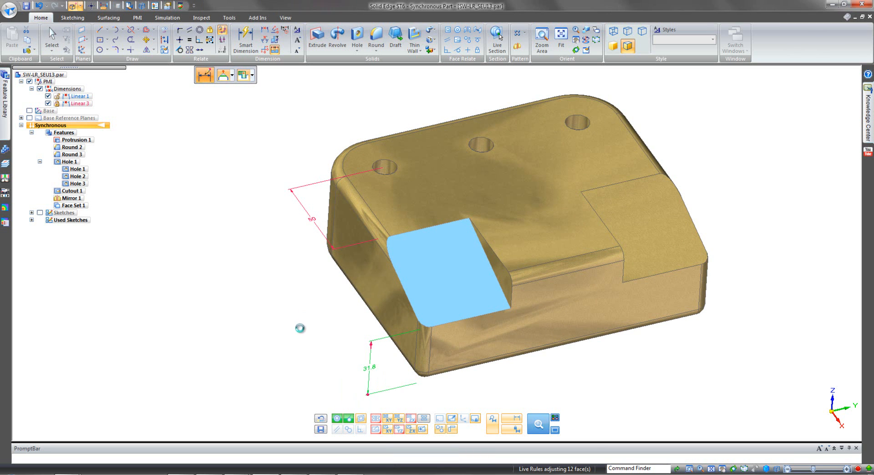
- Try lowering the sloped pad's height dimension to 28.62 and 27.03 mm with the coplanar rule on, raising it back to 30.21 mm
key(Return)
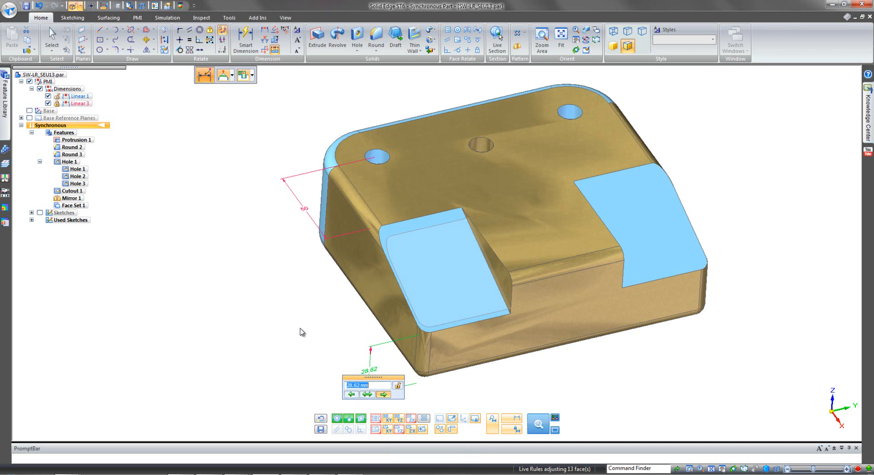
scroll(301, 329, down, 1)
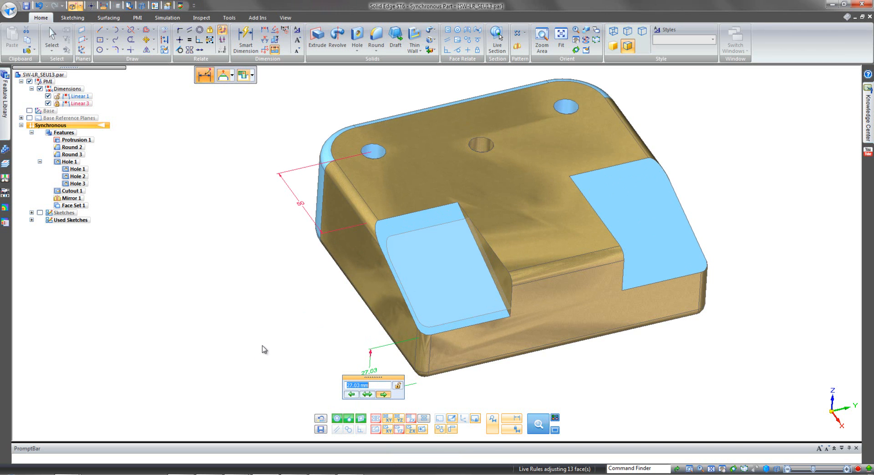
scroll(272, 341, down, 1)
scroll(273, 342, up, 2)
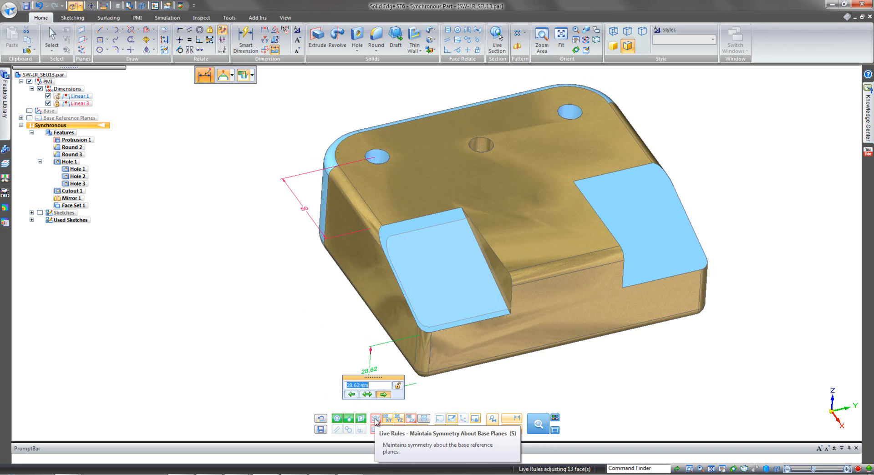
scroll(283, 357, up, 2)
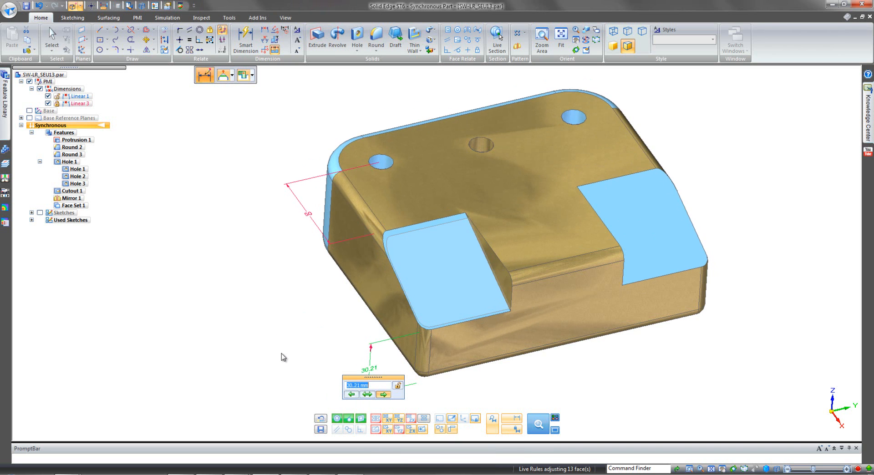
- Turn on Maintain Symmetry About Base Planes, test the height dimension at 28.62 and 27.03 mm, and return it to 31.8 mm
click(377, 419)
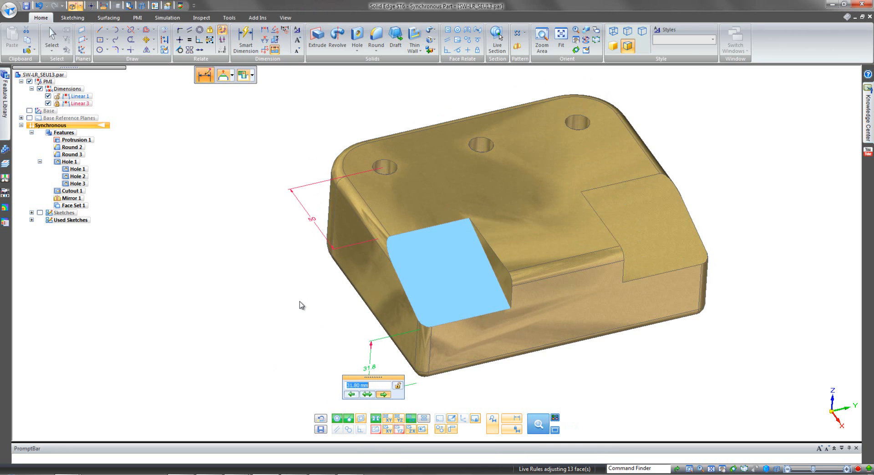
scroll(301, 306, up, 1)
scroll(297, 307, down, 1)
scroll(292, 310, down, 1)
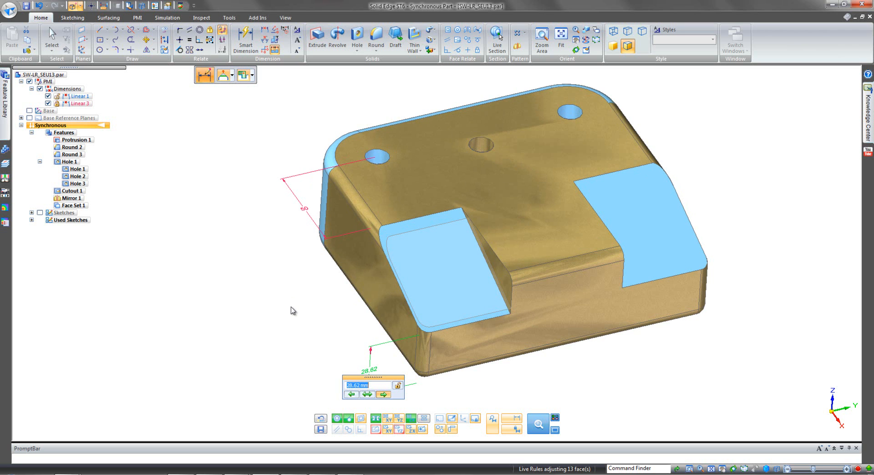
scroll(291, 307, up, 2)
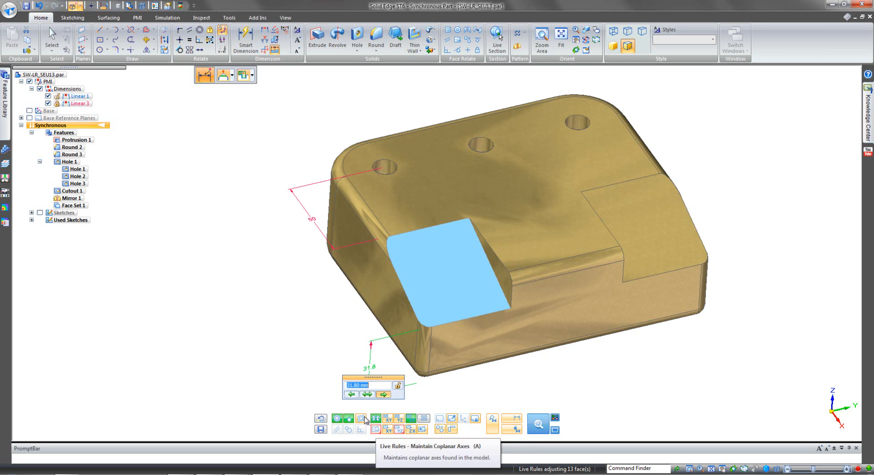
scroll(287, 331, up, 1)
scroll(287, 331, down, 3)
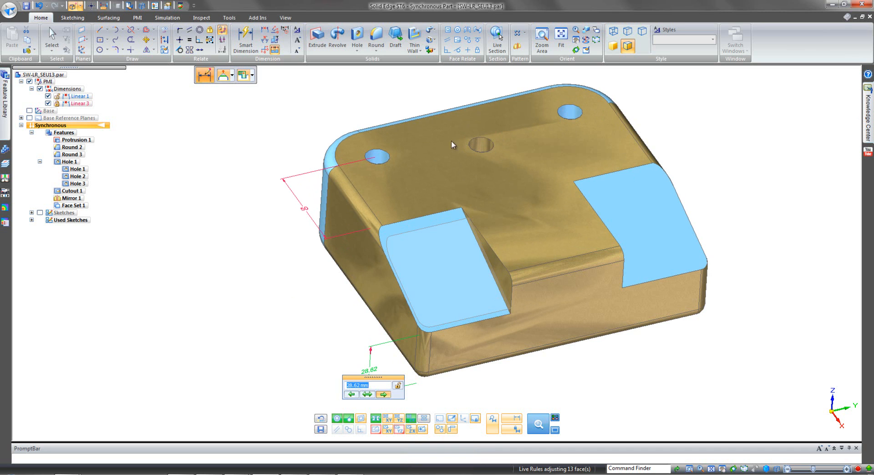
scroll(276, 379, down, 1)
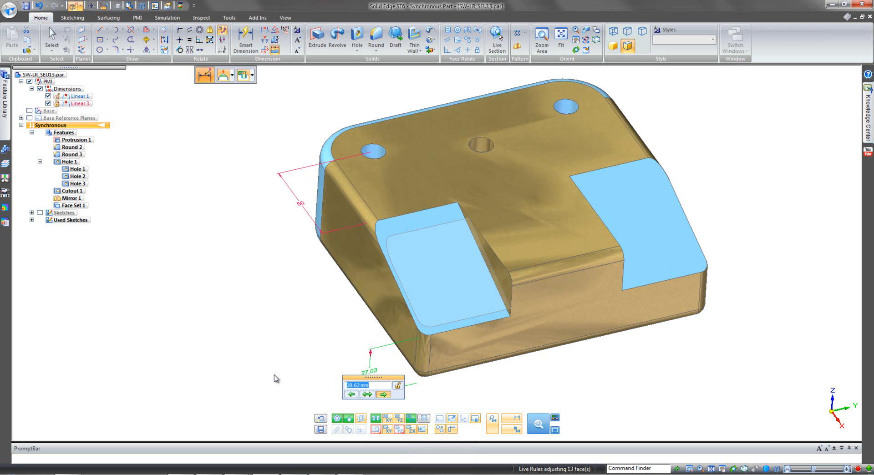
scroll(276, 379, up, 3)
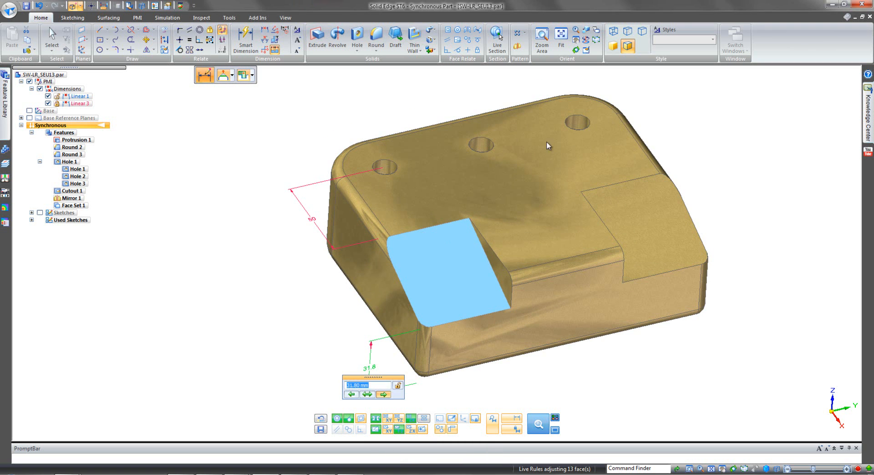
- Try the height dimension at 27.03 and 25.44 mm with Maintain Coplanar Axes on, return it to 31.8 mm and cancel the edit
scroll(230, 333, down, 3)
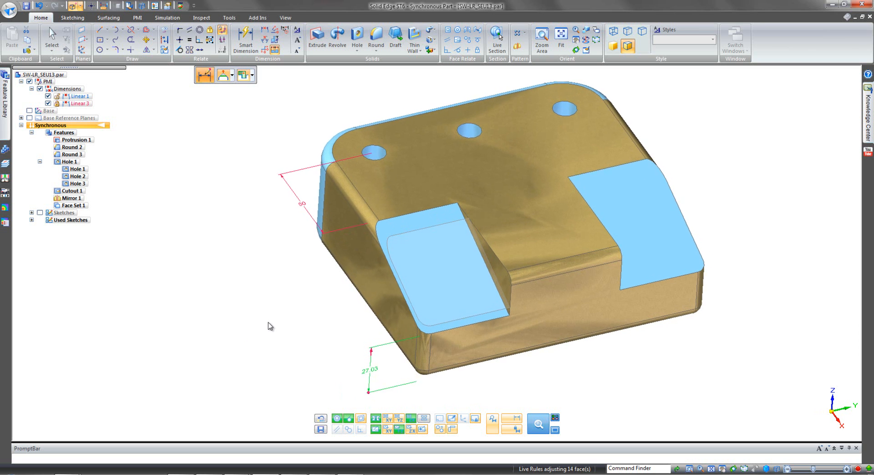
scroll(274, 313, down, 1)
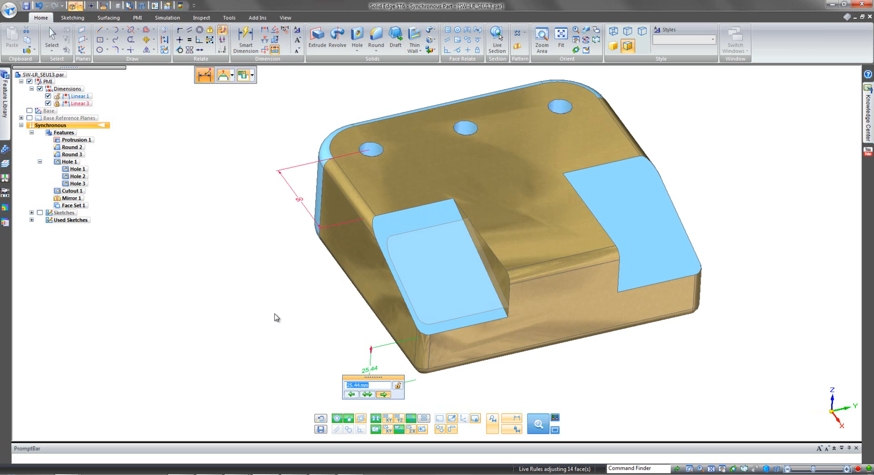
scroll(272, 318, up, 3)
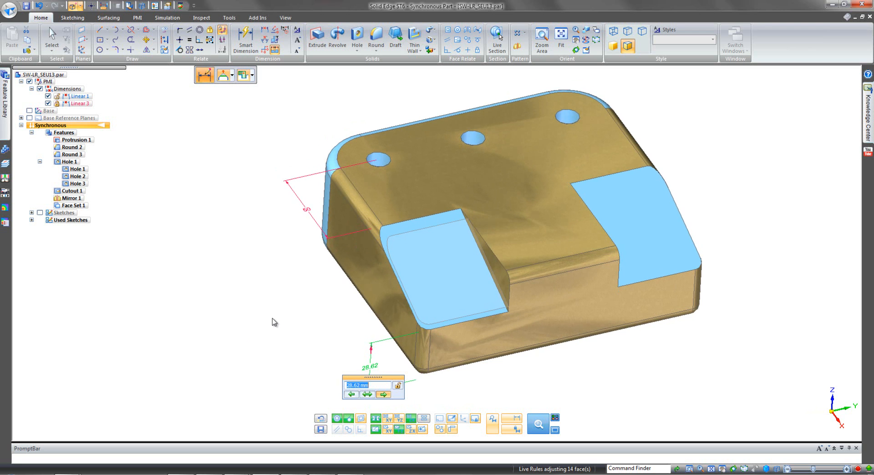
scroll(272, 318, up, 1)
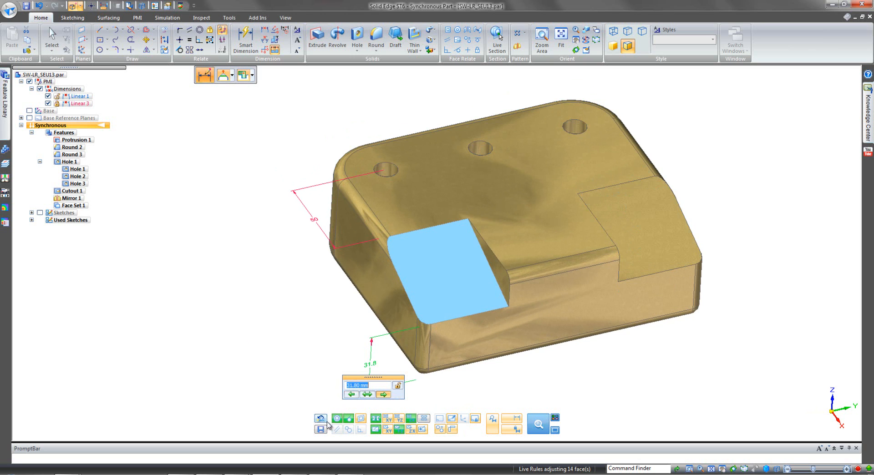
key(Escape)
key(Escape)
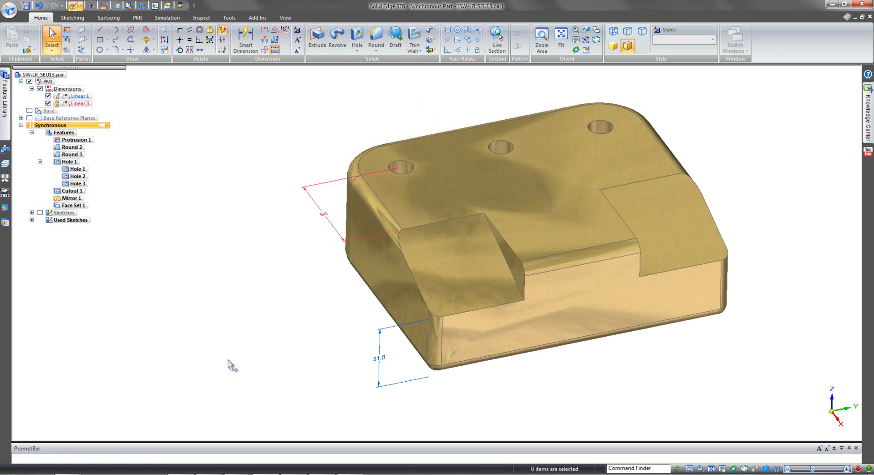
- Try moving the planar side face beside the sloped pad outward by about 6.28 mm with the steering wheel
middle_drag(228, 360, 252, 361)
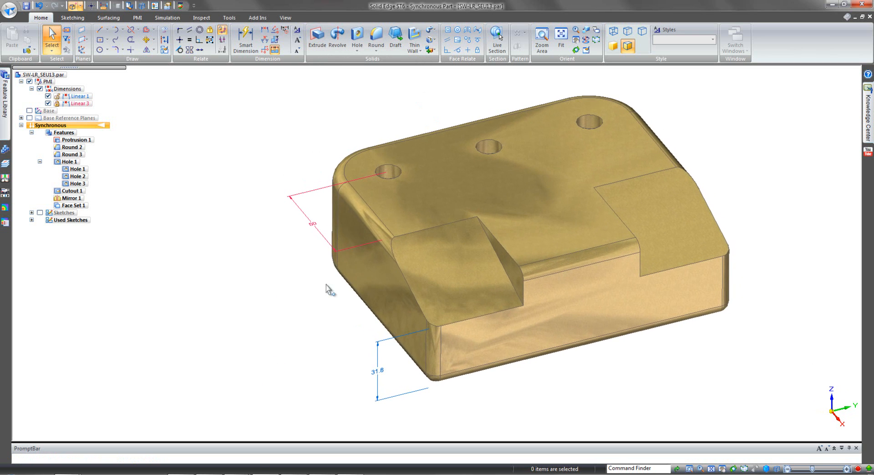
click(336, 278)
middle_drag(263, 317, 268, 325)
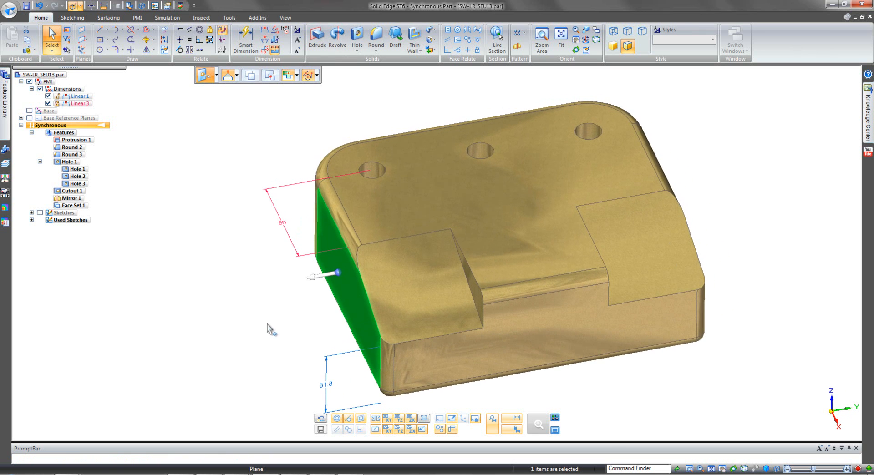
click(339, 273)
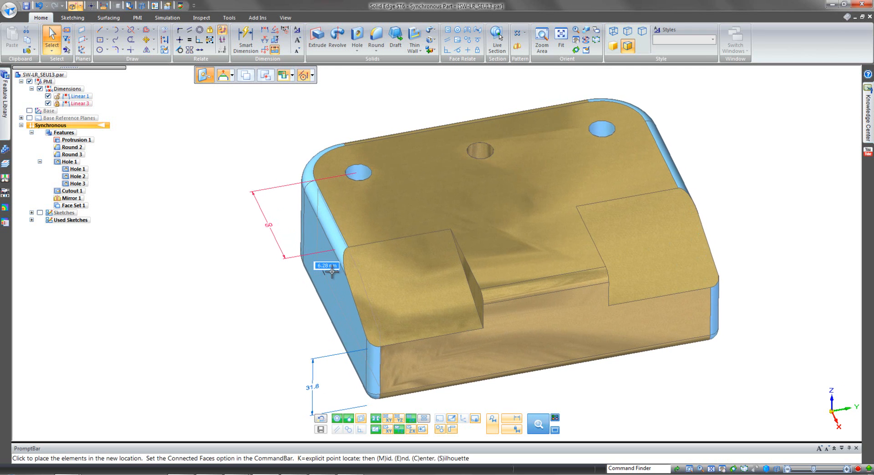
click(321, 272)
- Relocate the steering wheel onto the sloped pad's upper edge and try rotating the side face by about -13.33°
click(339, 274)
drag(338, 273, 401, 235)
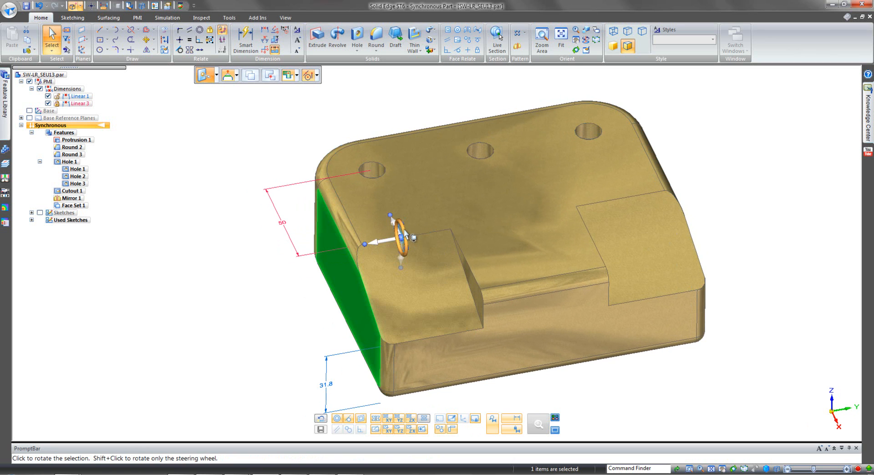
click(403, 233)
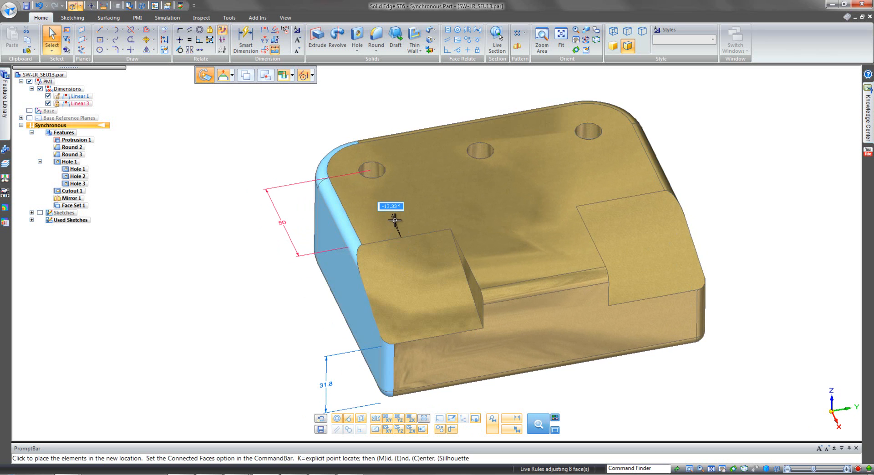
click(395, 220)
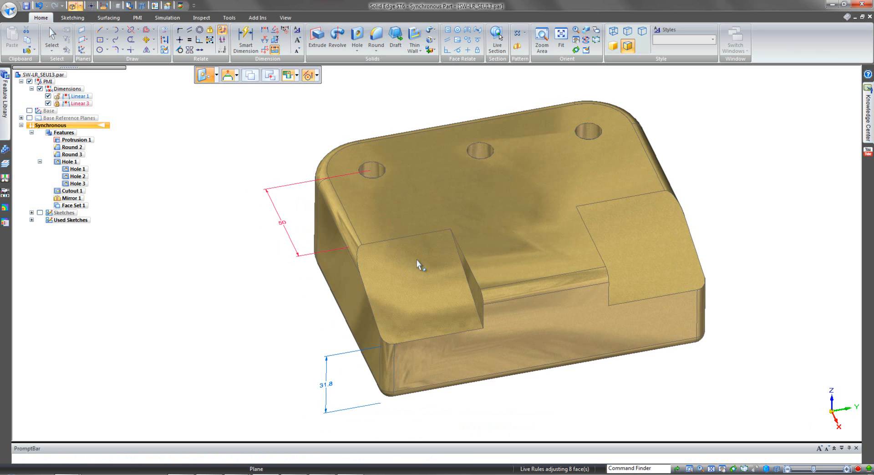
- Try rotating the sloped pad face beside the 31.8 dimension by about 12.20° around its upper edge, using the steering wheel
key(Escape)
click(426, 253)
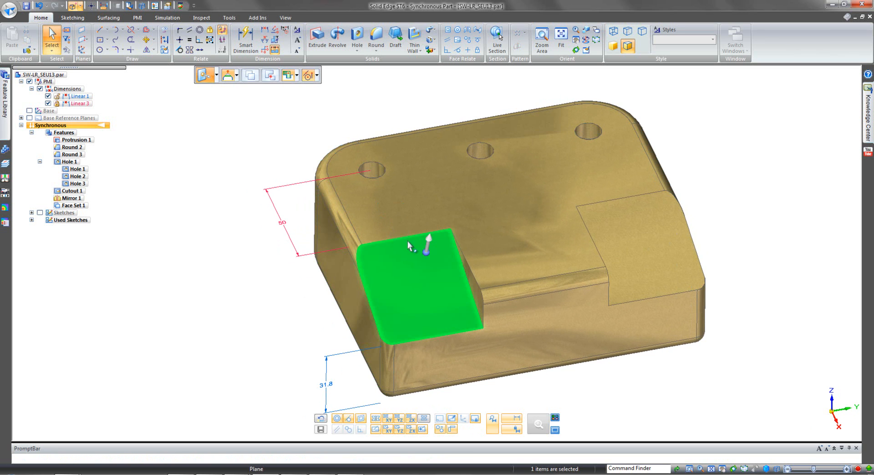
click(427, 252)
click(421, 234)
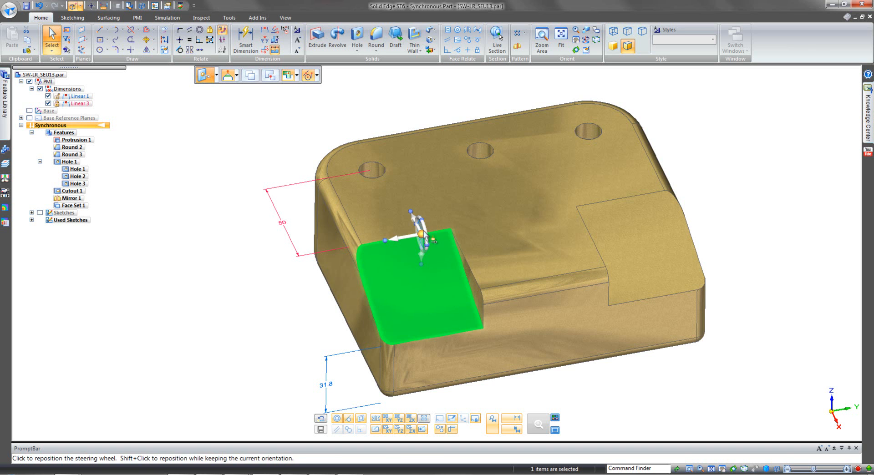
click(426, 233)
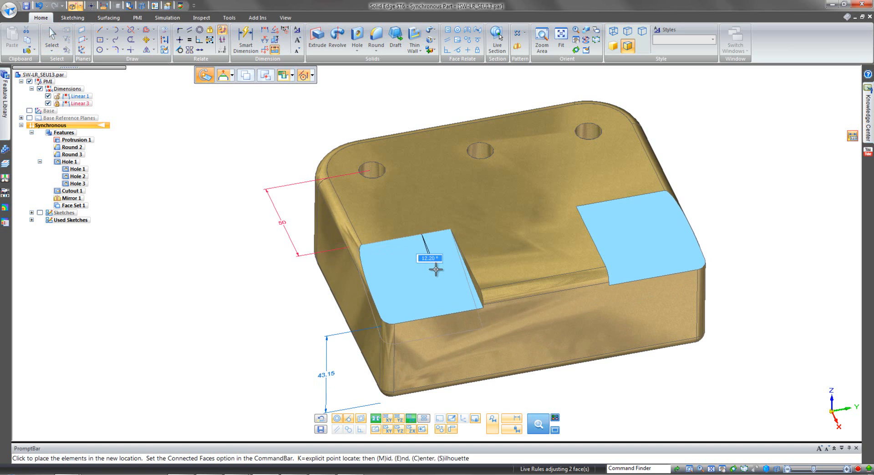
key(Escape)
key(Escape)
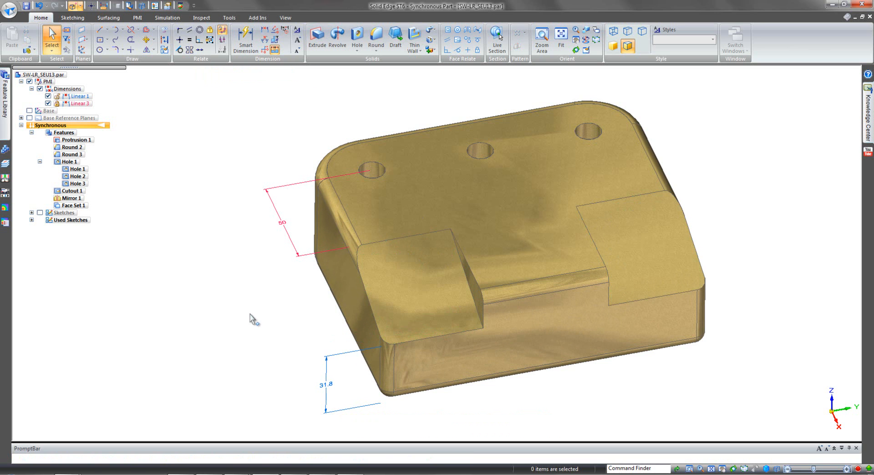
- Select the large top face with the three holes and reposition the steering wheel at several points across it
click(433, 196)
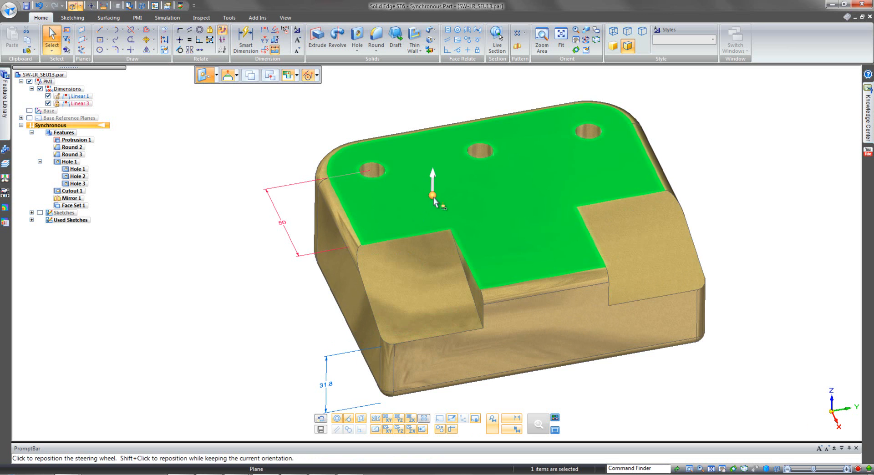
click(432, 196)
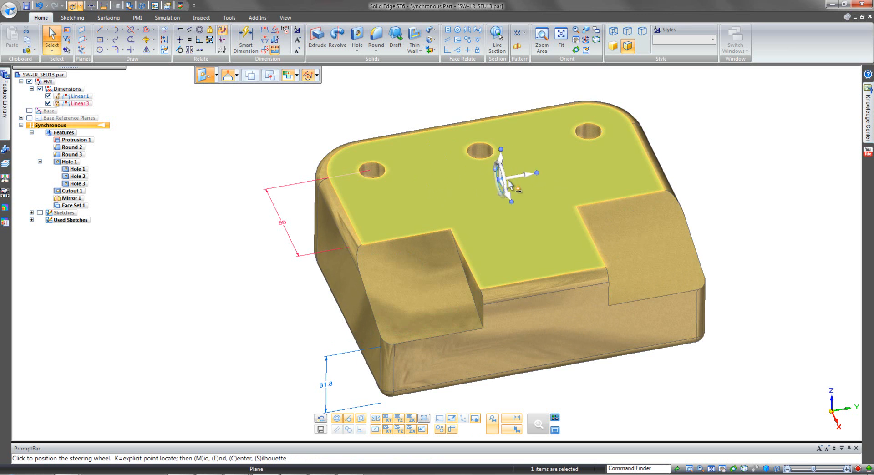
click(563, 177)
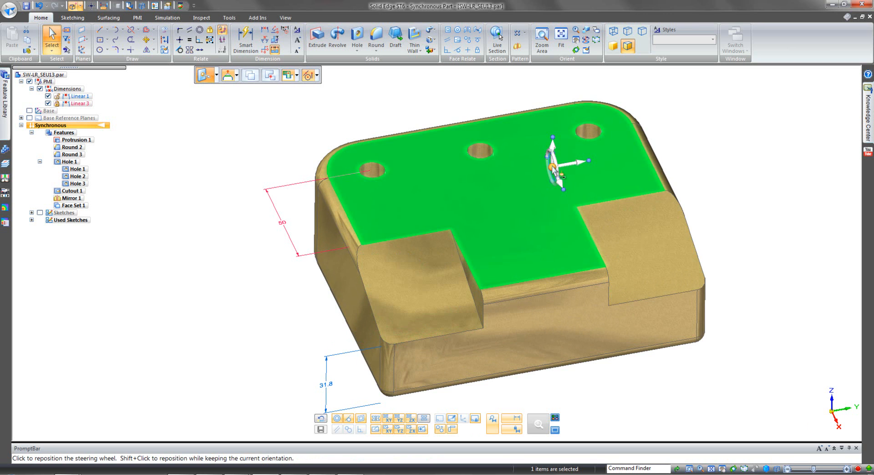
click(554, 169)
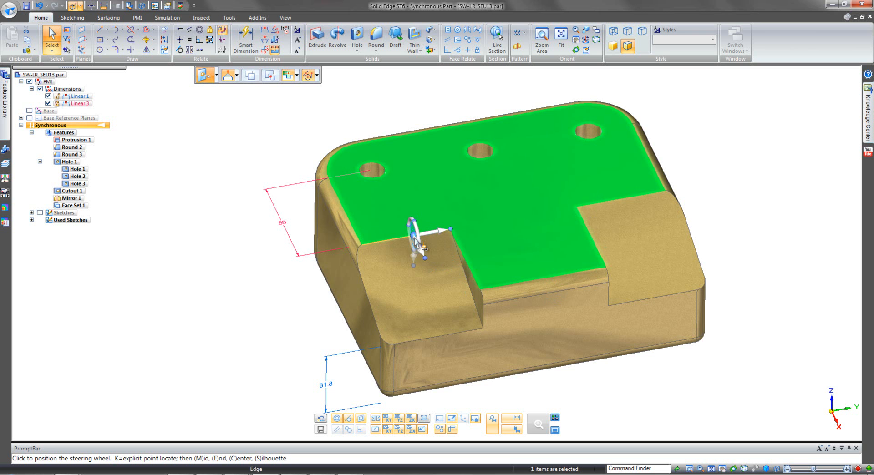
click(432, 199)
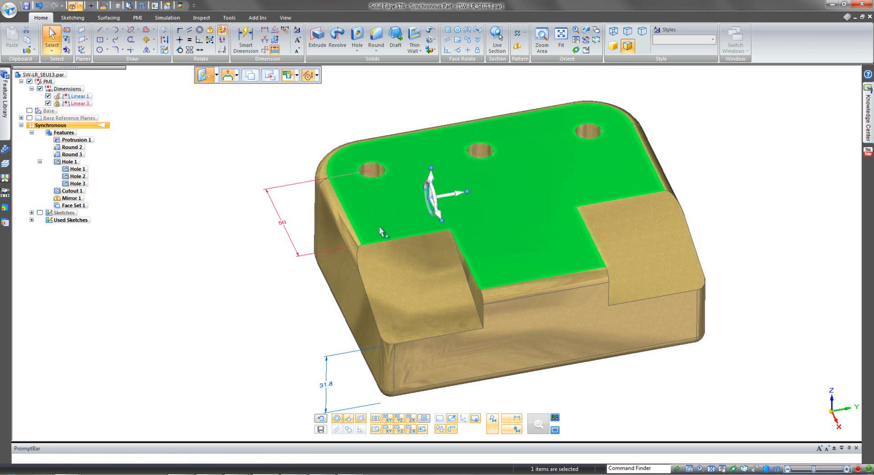
middle_drag(369, 225, 428, 214)
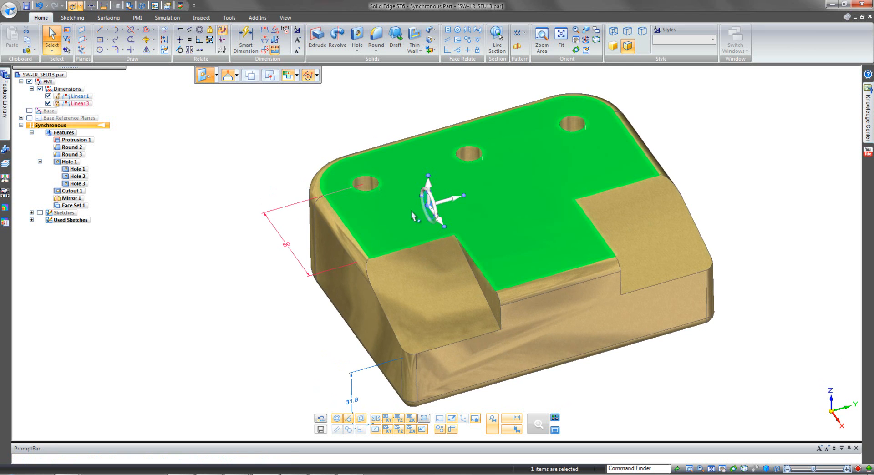
click(429, 208)
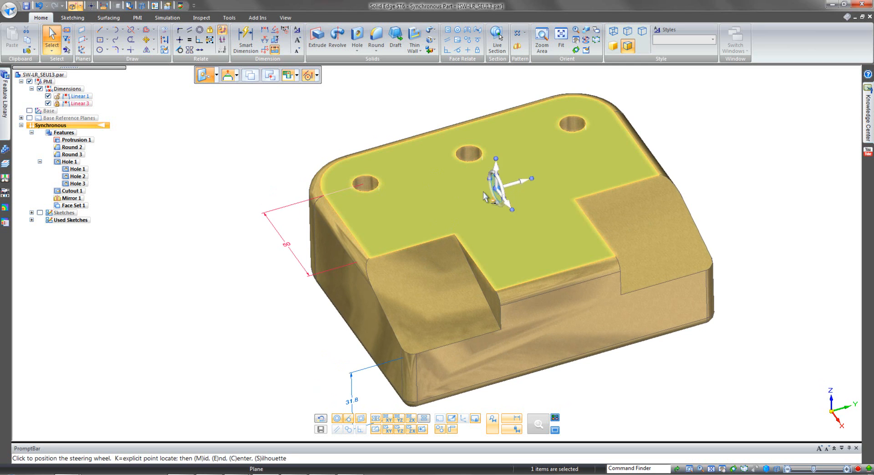
click(484, 196)
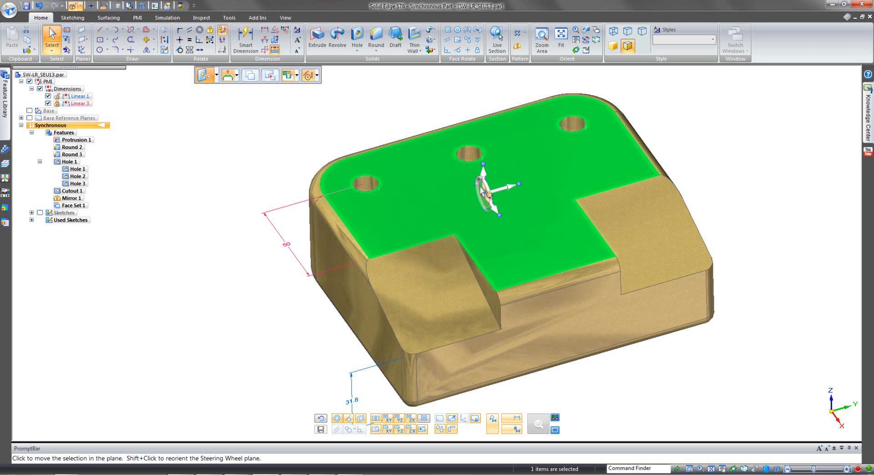
- Cycle the steering wheel's plane through its orientations, align its axis with the far sloped pad's inner corner vertex and clear the selection
shift+click(481, 188)
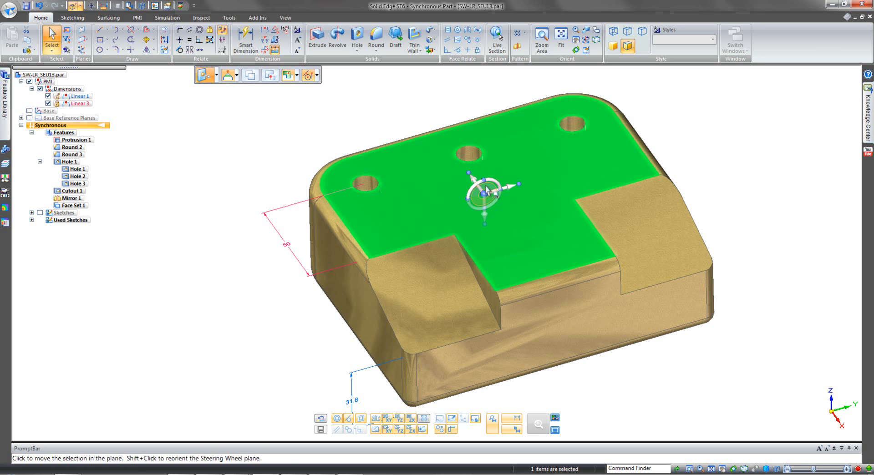
shift+click(486, 187)
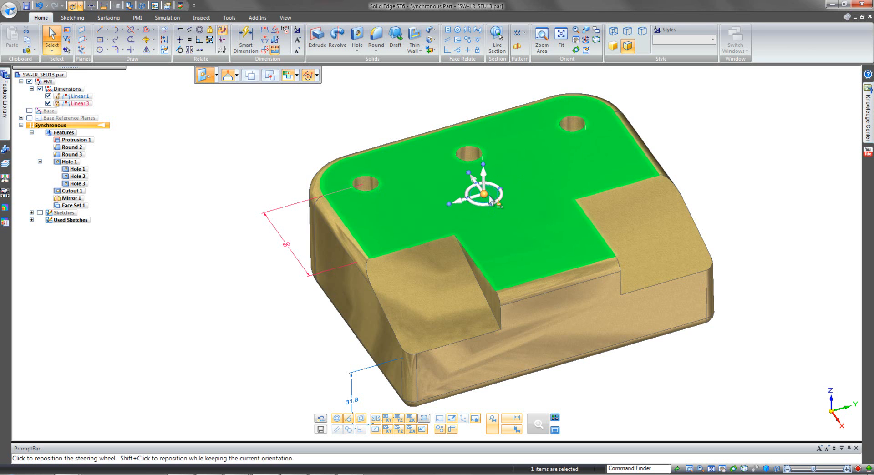
shift+click(495, 196)
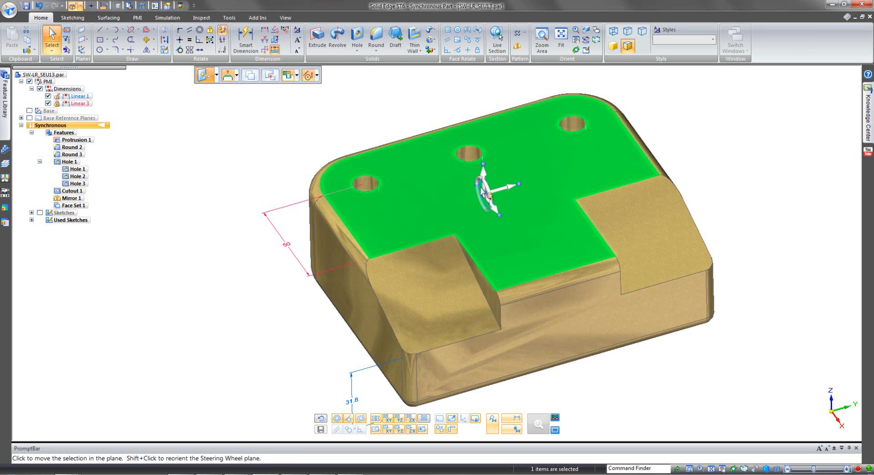
shift+click(482, 188)
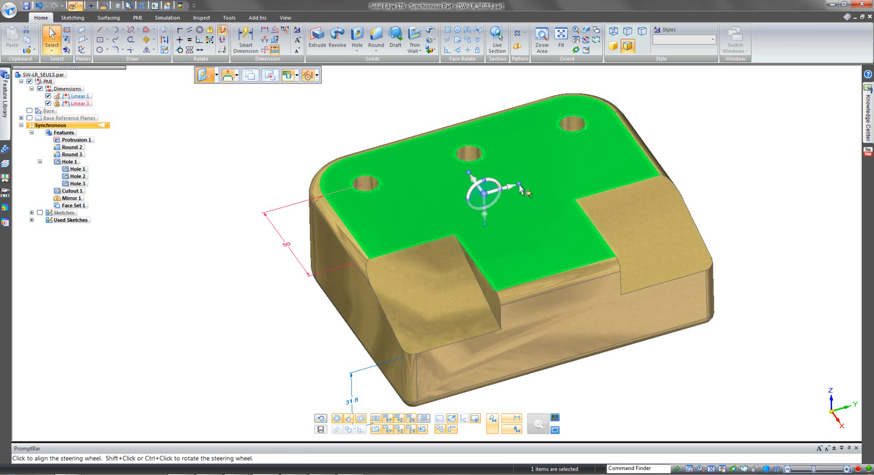
drag(520, 184, 577, 201)
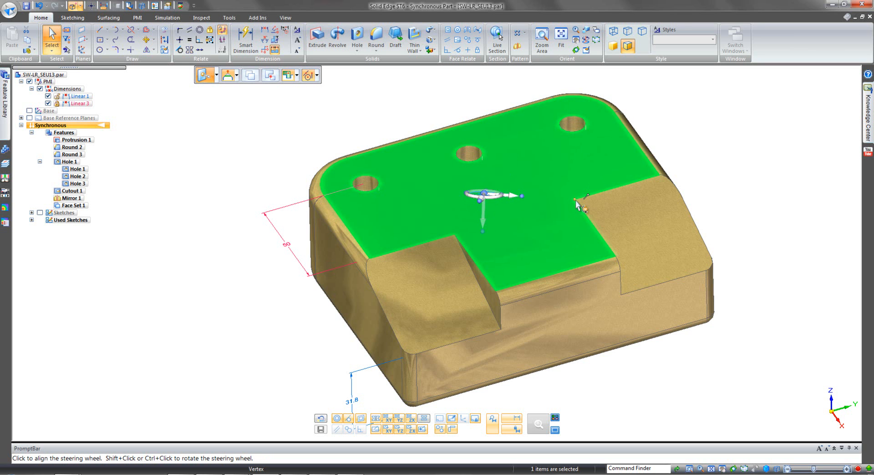
key(Escape)
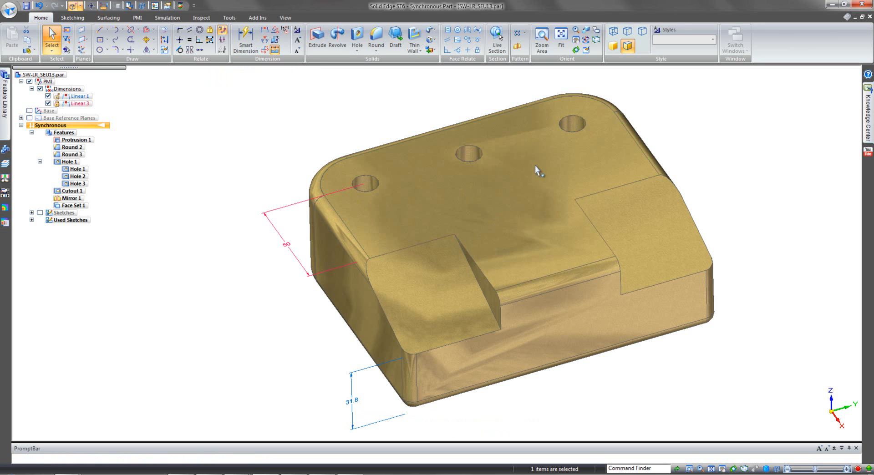
- Reselect the top face, relocate the steering wheel to mid-face and near the dimensioned hole, and clear the selection
click(496, 204)
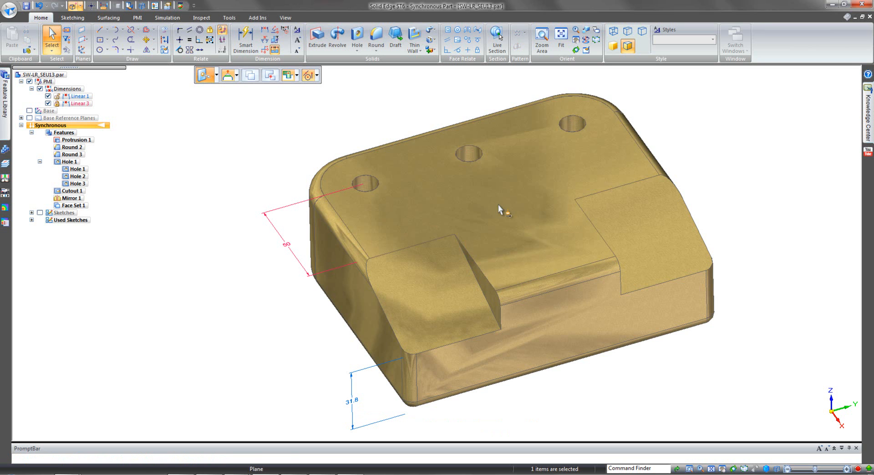
click(496, 205)
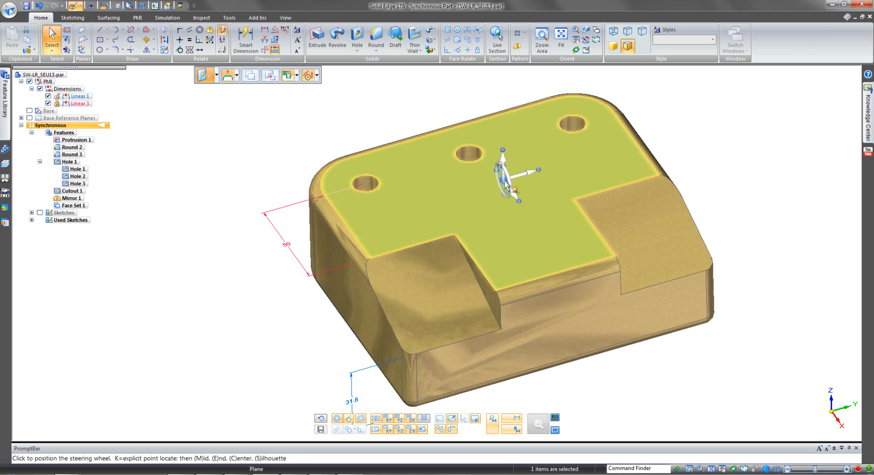
click(508, 178)
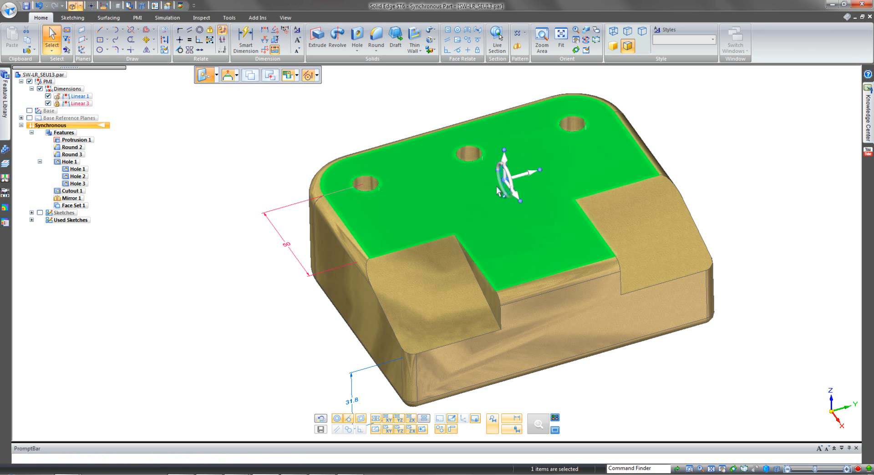
click(504, 181)
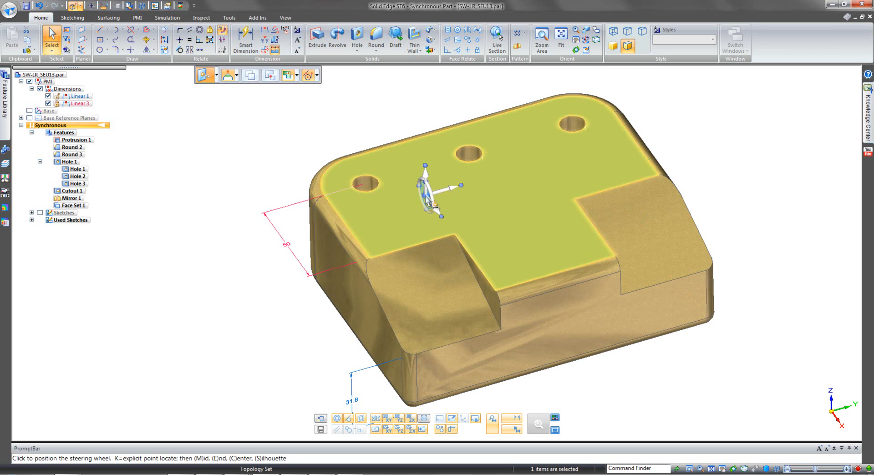
click(426, 195)
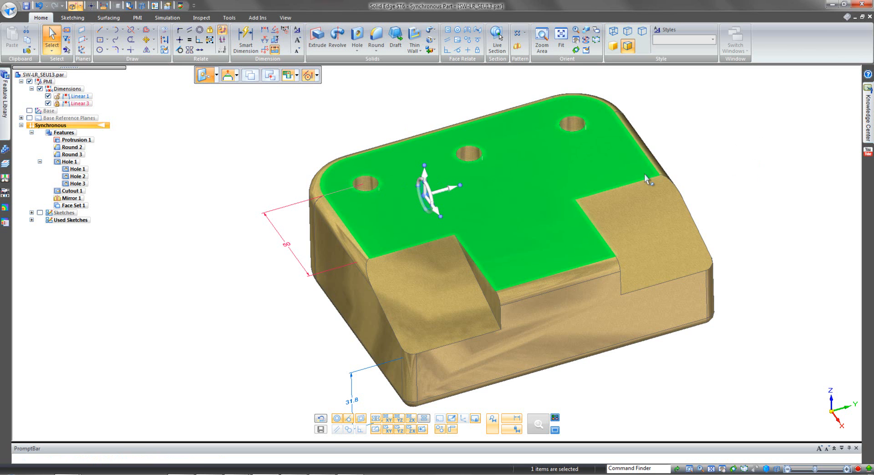
click(763, 152)
middle_drag(758, 146, 757, 148)
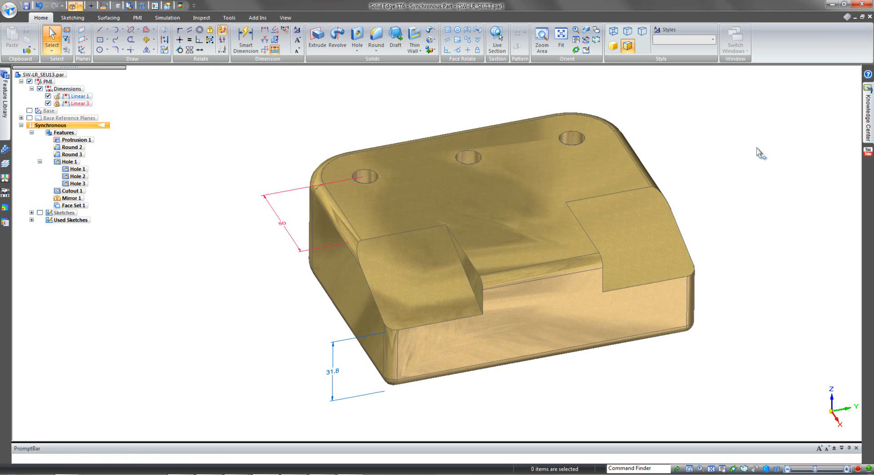